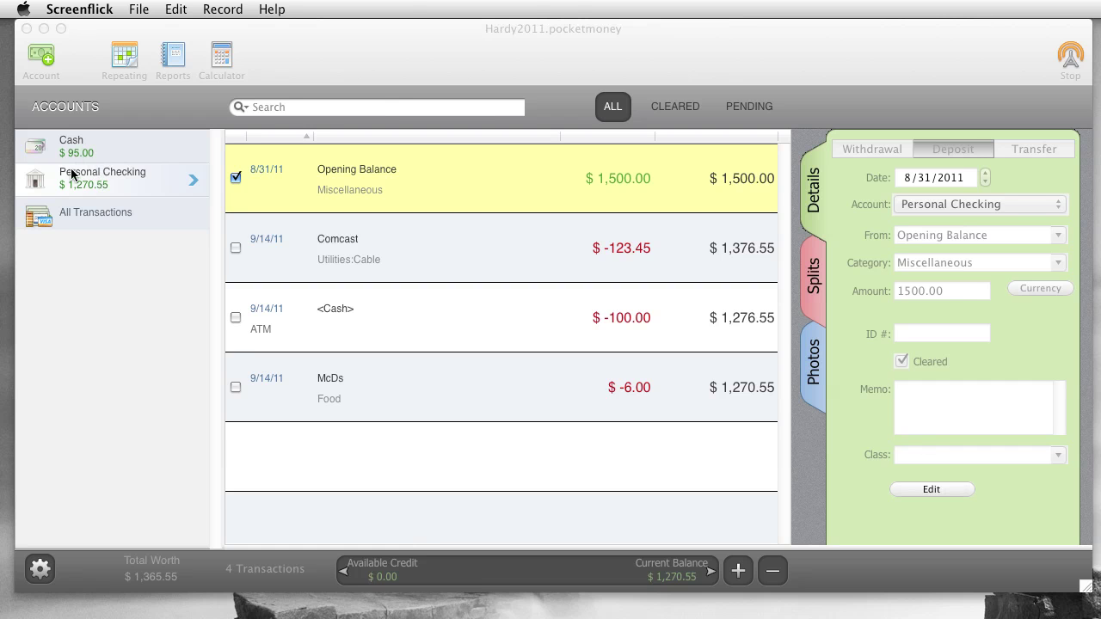
Step: View the program's version information and close it again
{"action": "left_click", "coordinate": [98, 280]}
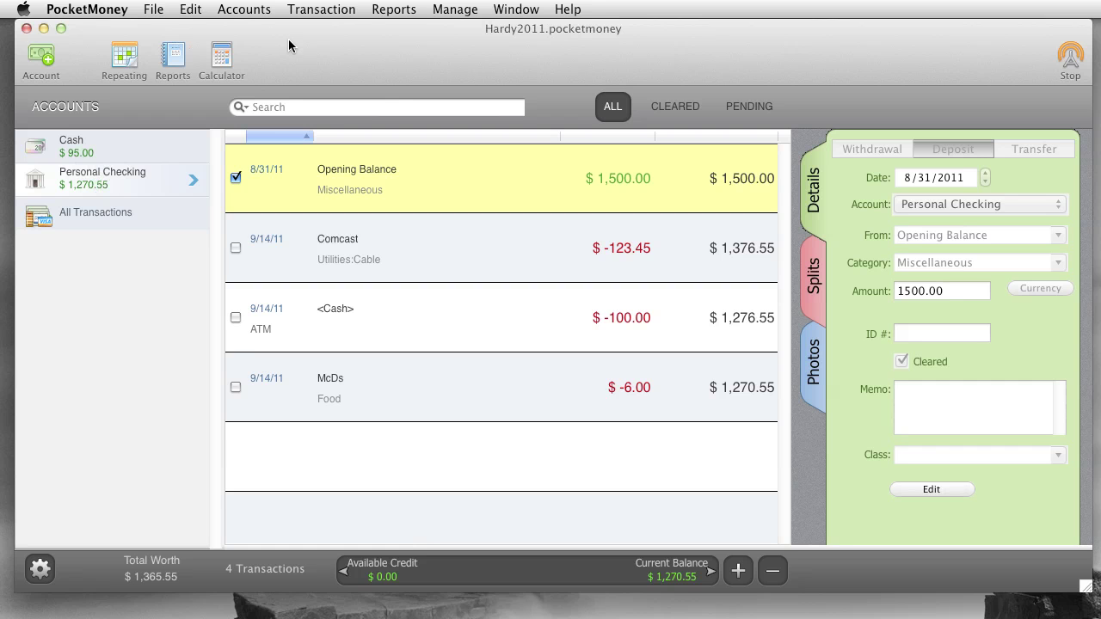
{"action": "left_click", "coordinate": [117, 12]}
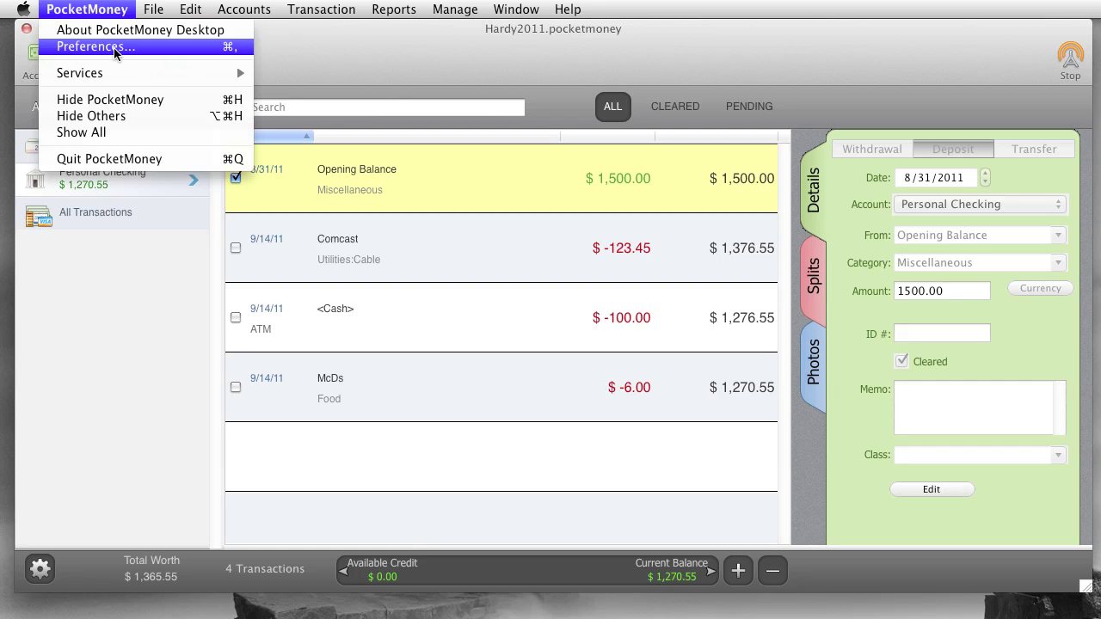
{"action": "left_click", "coordinate": [115, 35]}
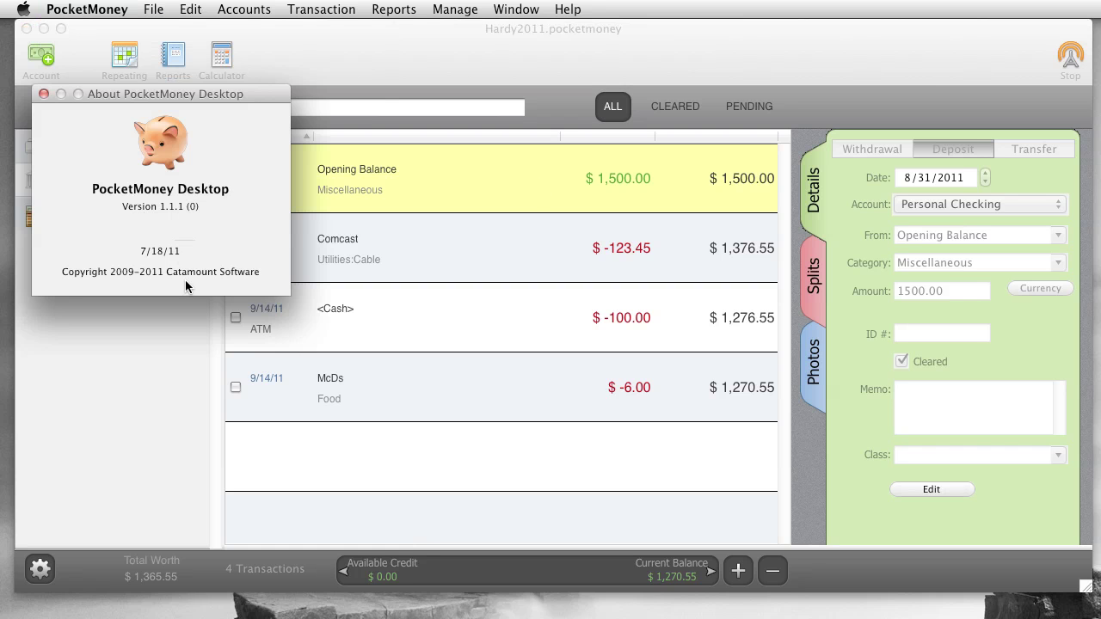
{"action": "left_click", "coordinate": [44, 93]}
Step: Open the preferences and examine the general settings, including the choices for the transaction register row size
{"action": "left_click", "coordinate": [86, 9]}
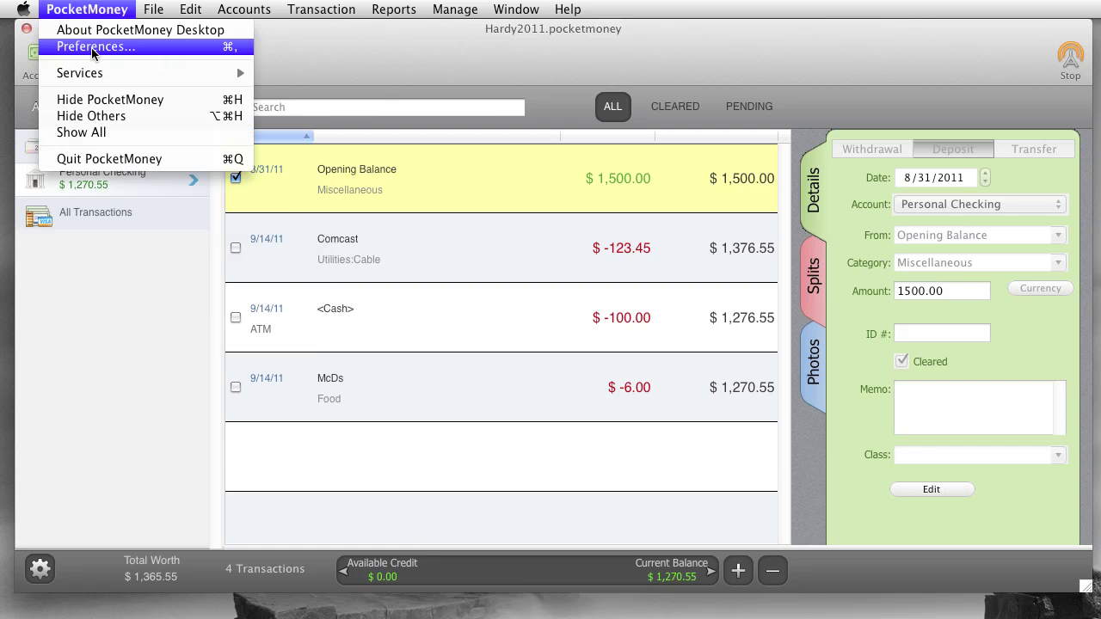
{"action": "mouse_move", "coordinate": [193, 5]}
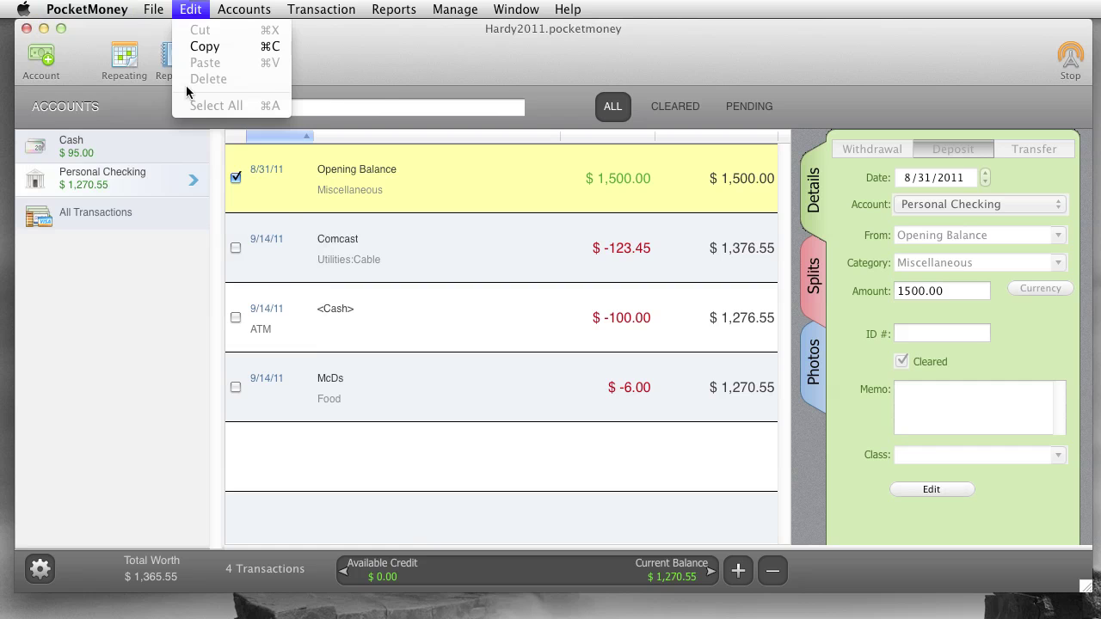
{"action": "mouse_move", "coordinate": [101, 7]}
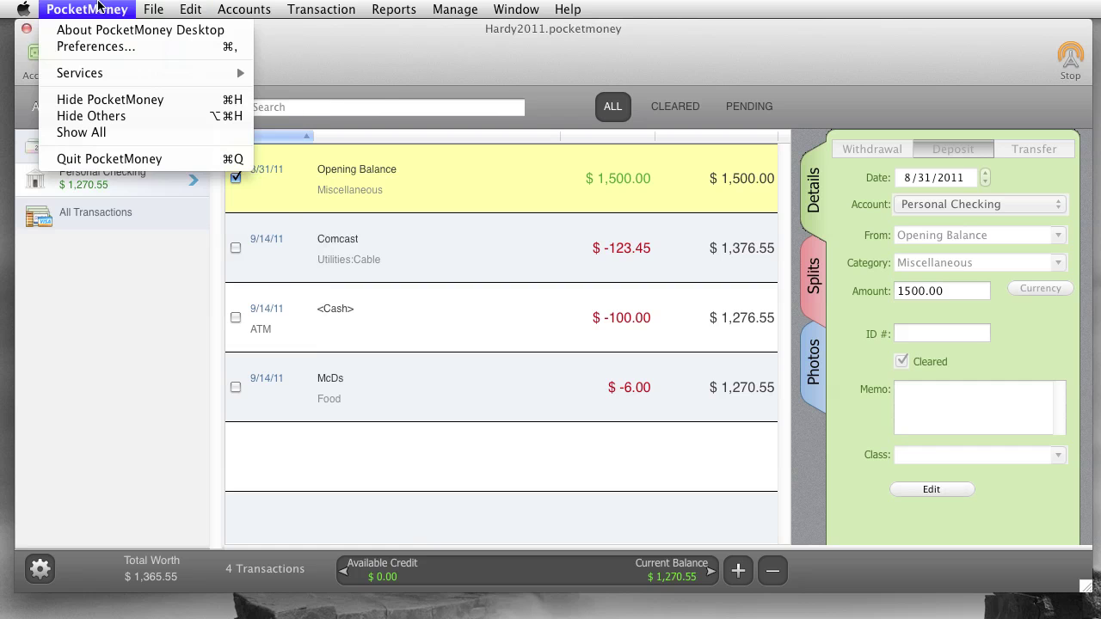
{"action": "left_click", "coordinate": [110, 46]}
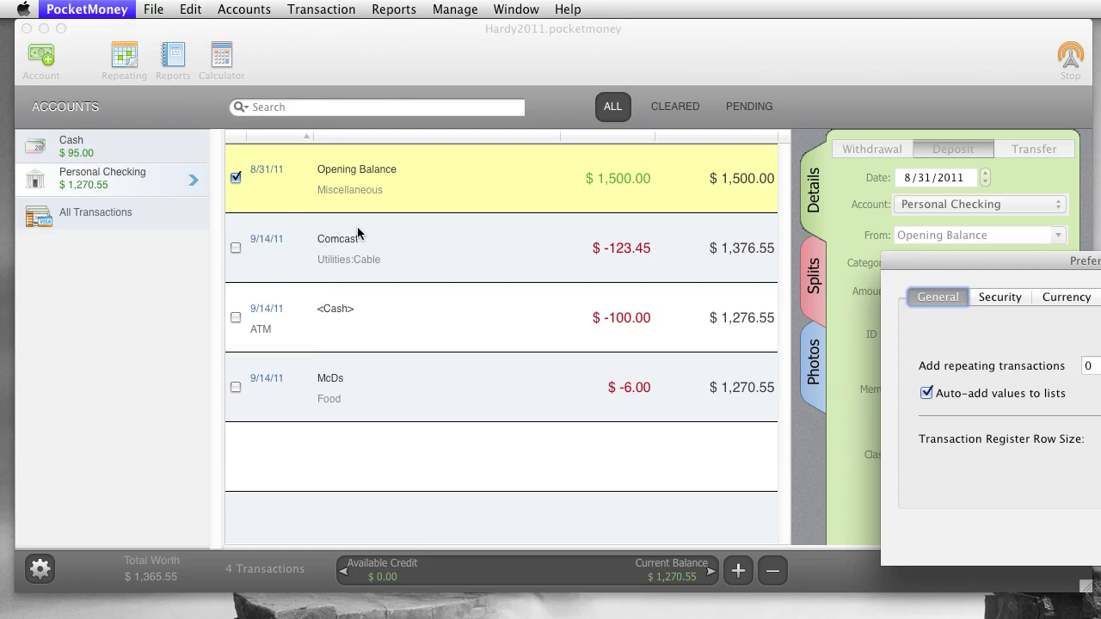
{"action": "left_click_drag", "start_coordinate": [929, 256], "coordinate": [378, 154]}
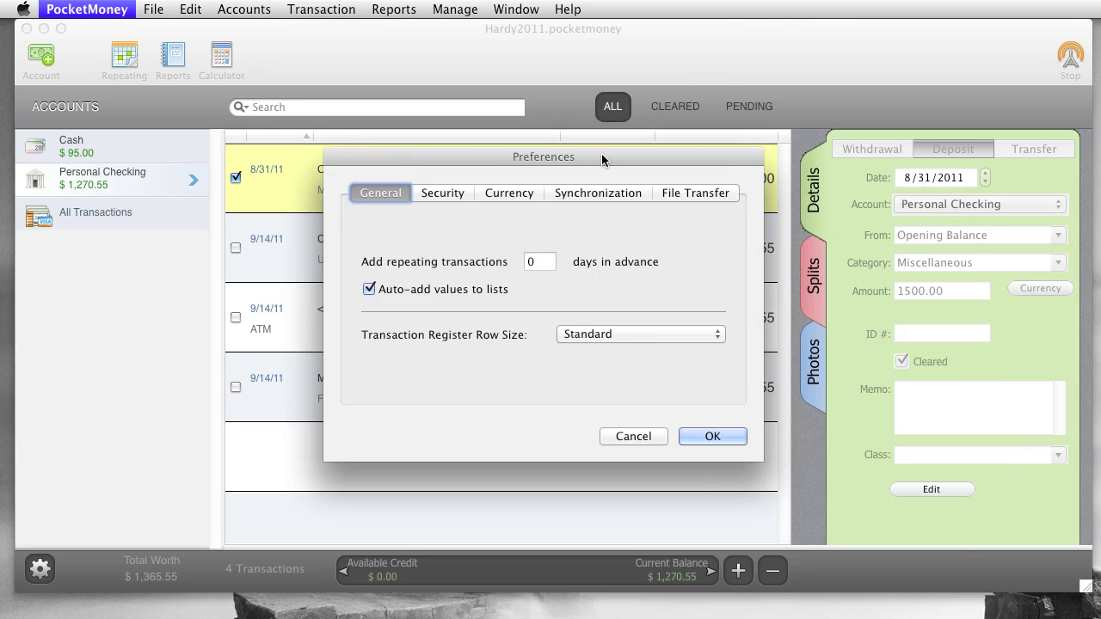
{"action": "left_click_drag", "start_coordinate": [591, 154], "coordinate": [490, 135]}
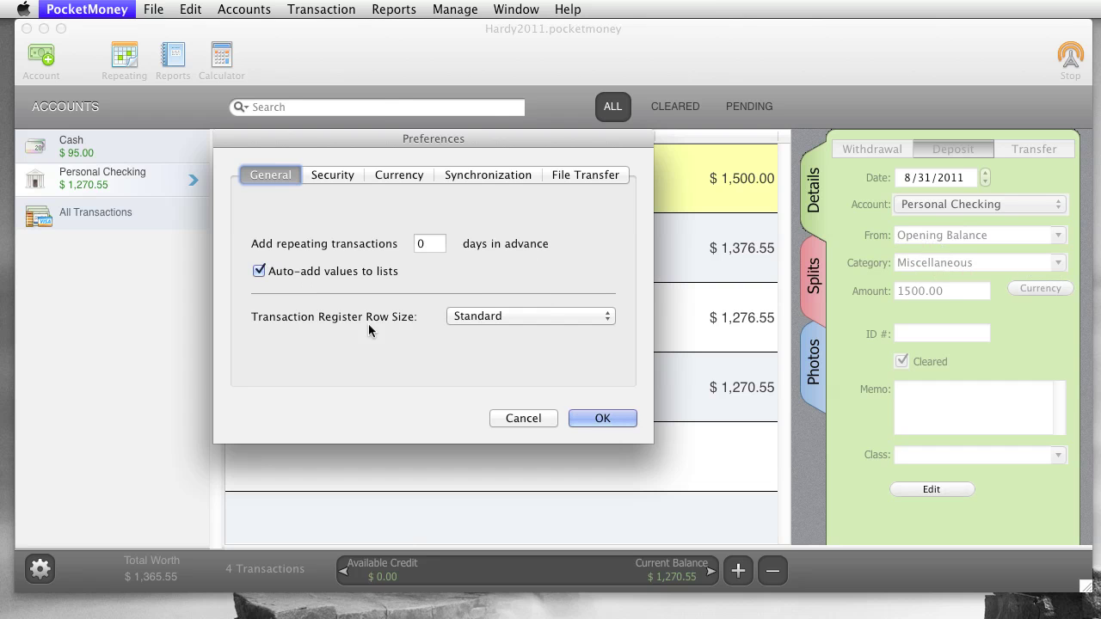
{"action": "left_click", "coordinate": [494, 315]}
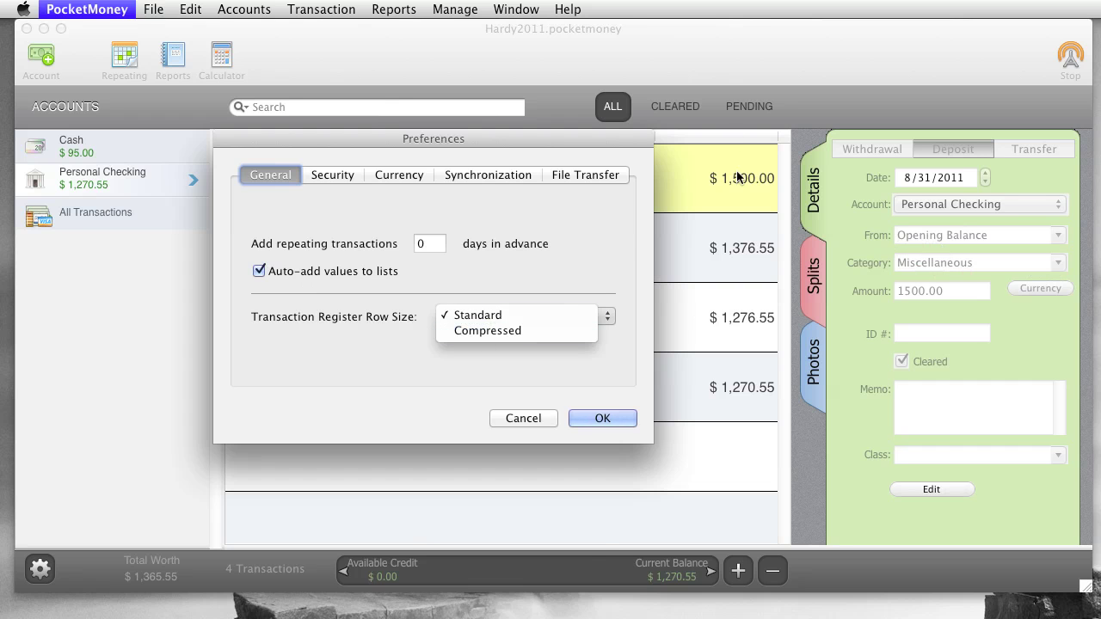
{"action": "left_click_drag", "start_coordinate": [590, 142], "coordinate": [478, 243]}
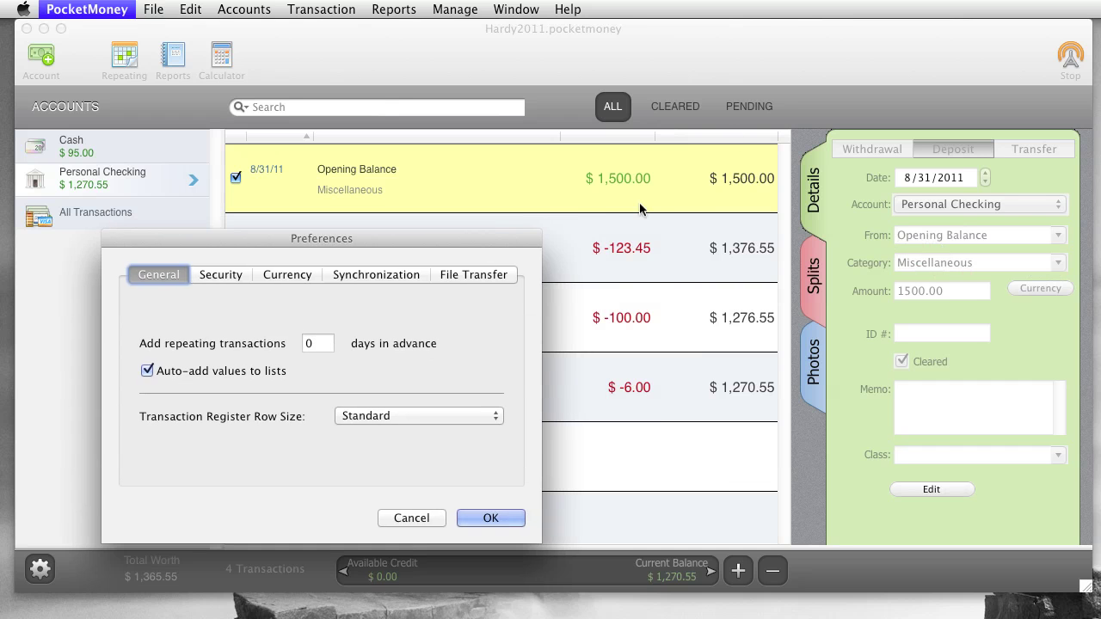
{"action": "left_click", "coordinate": [404, 417]}
{"action": "left_click", "coordinate": [283, 467]}
Step: Review the security and currency preferences, including the home currency and decimal places choices, and close the preferences with the settings accepted
{"action": "left_click_drag", "start_coordinate": [256, 243], "coordinate": [262, 174]}
{"action": "left_click", "coordinate": [229, 204]}
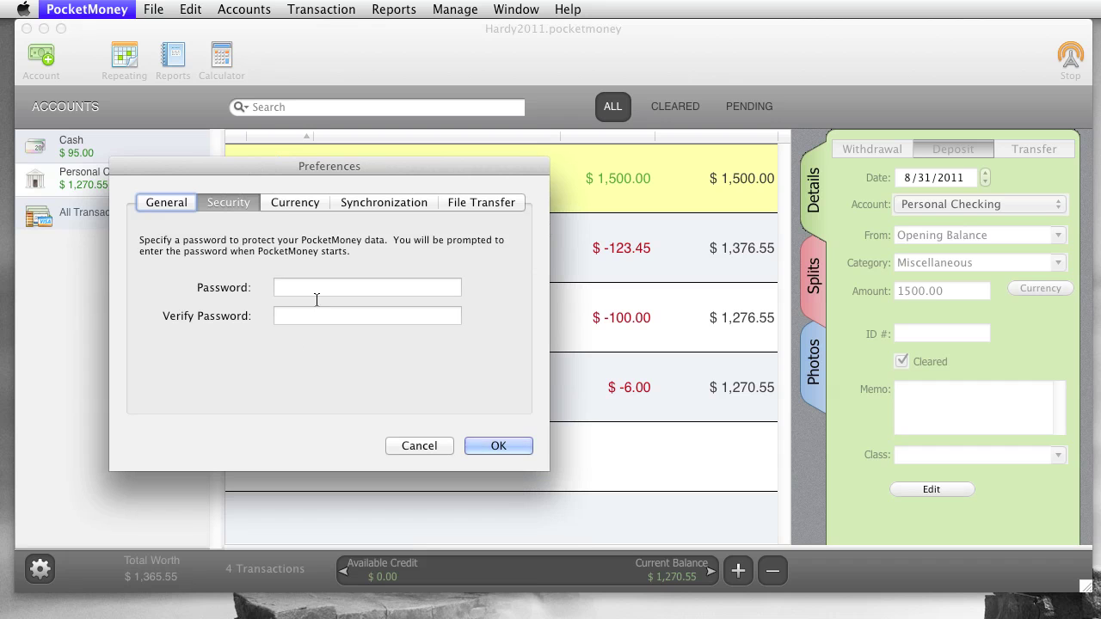
{"action": "left_click", "coordinate": [300, 202]}
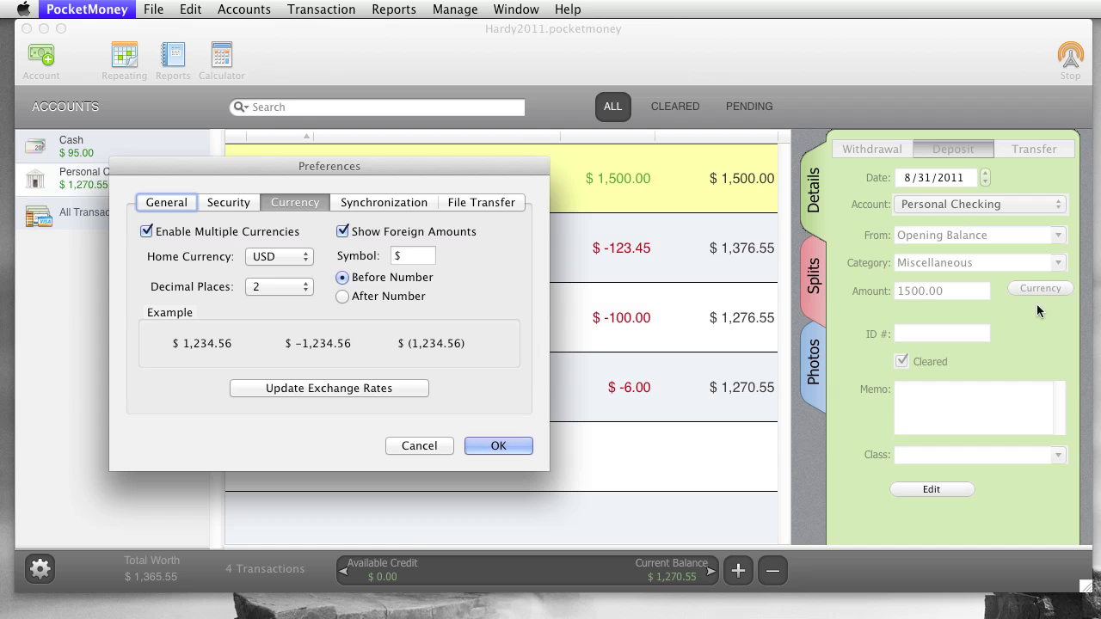
{"action": "left_click", "coordinate": [270, 255]}
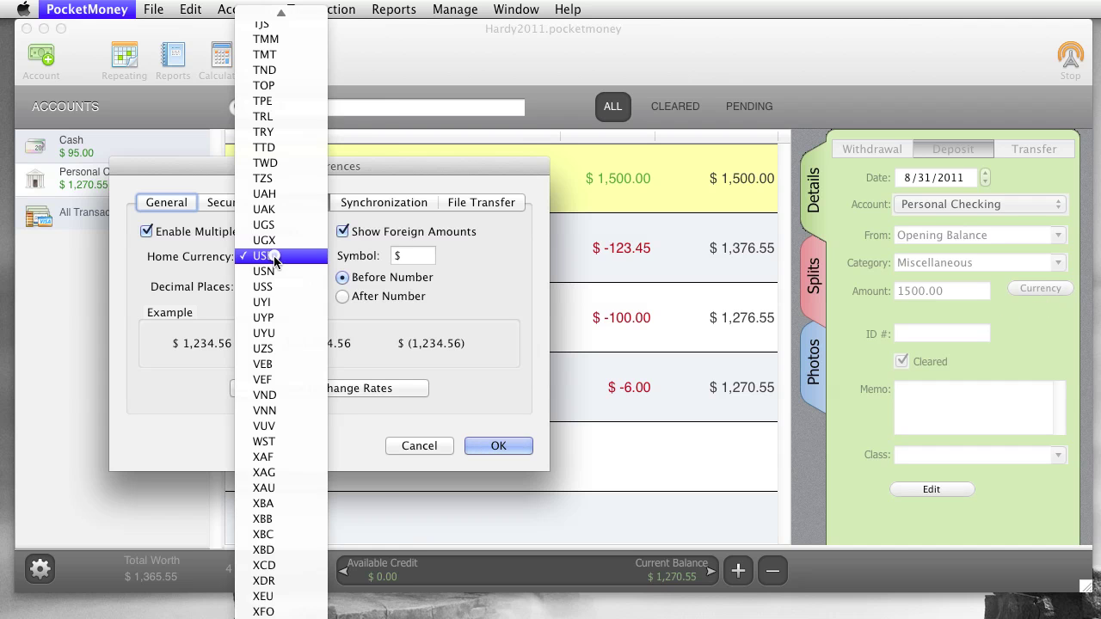
{"action": "left_click", "coordinate": [211, 263]}
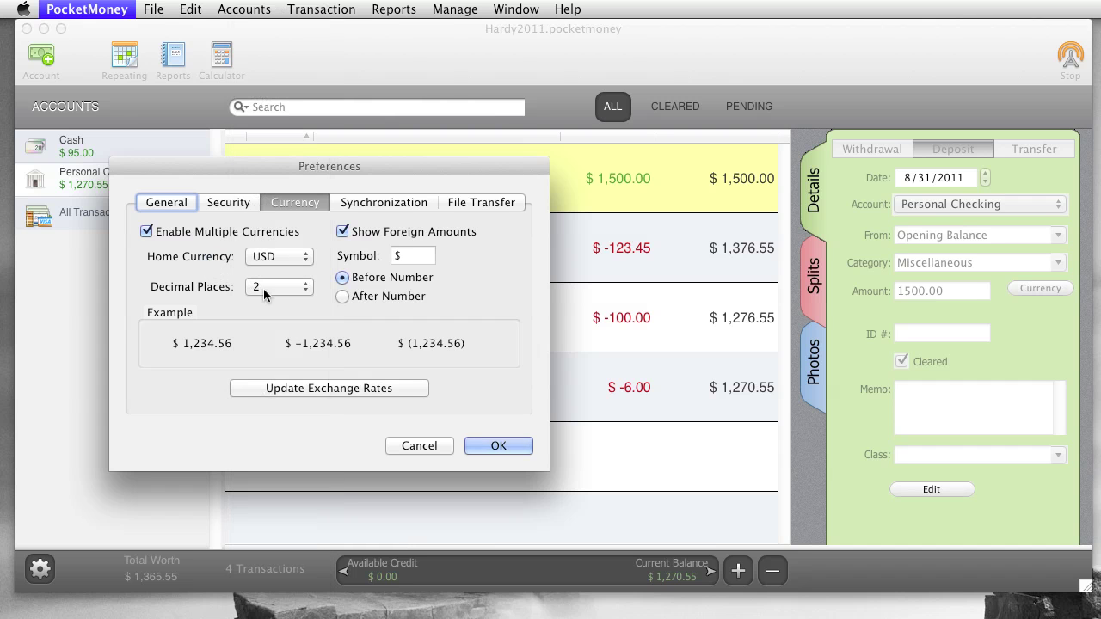
{"action": "left_click", "coordinate": [263, 288]}
{"action": "left_click", "coordinate": [200, 291]}
{"action": "left_click_drag", "start_coordinate": [376, 164], "coordinate": [311, 199]}
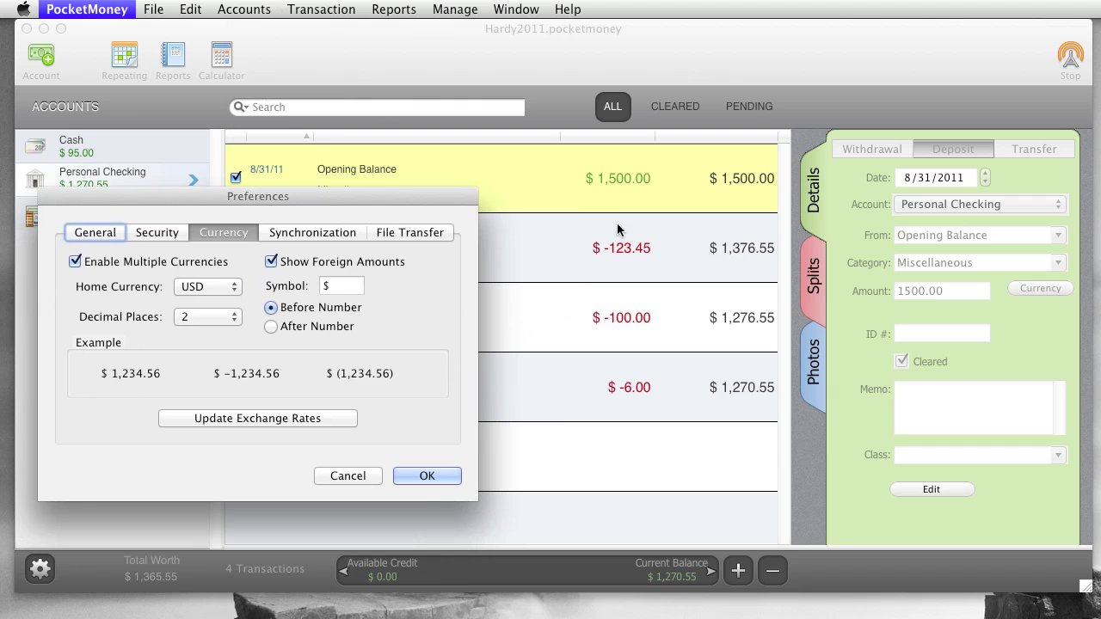
{"action": "left_click", "coordinate": [411, 474]}
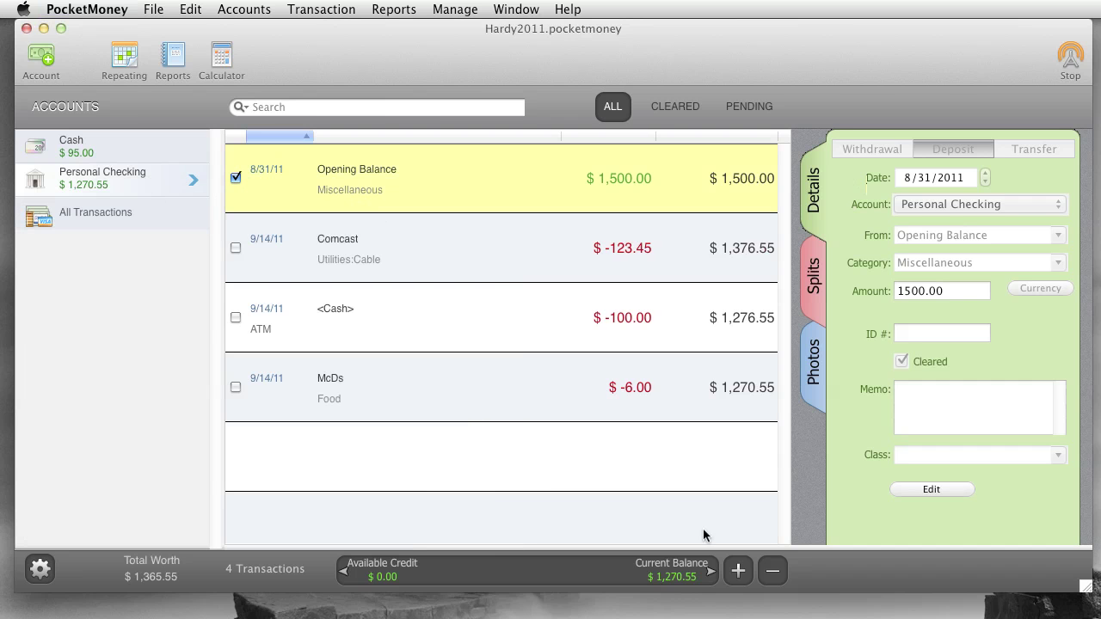
Step: Add a Personal Checking withdrawal to Bookstore with the category Books and an amount of 40
{"action": "left_click", "coordinate": [738, 570]}
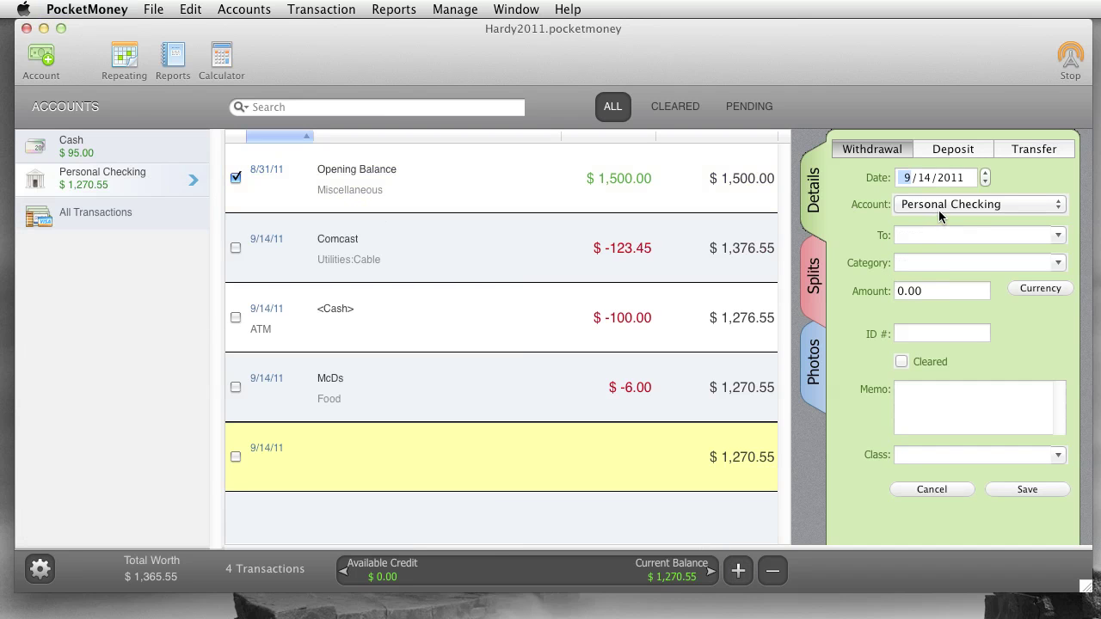
{"action": "left_click", "coordinate": [937, 236]}
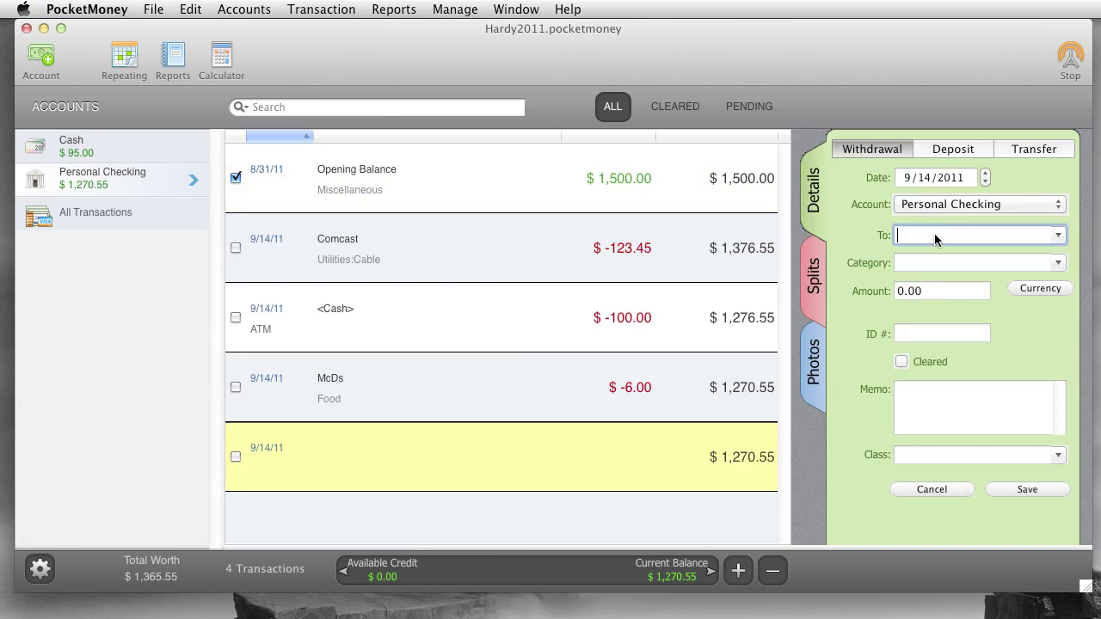
{"action": "type", "text": "Bookstore"}
{"action": "key", "text": "Tab"}
{"action": "type", "text": "Bo"}
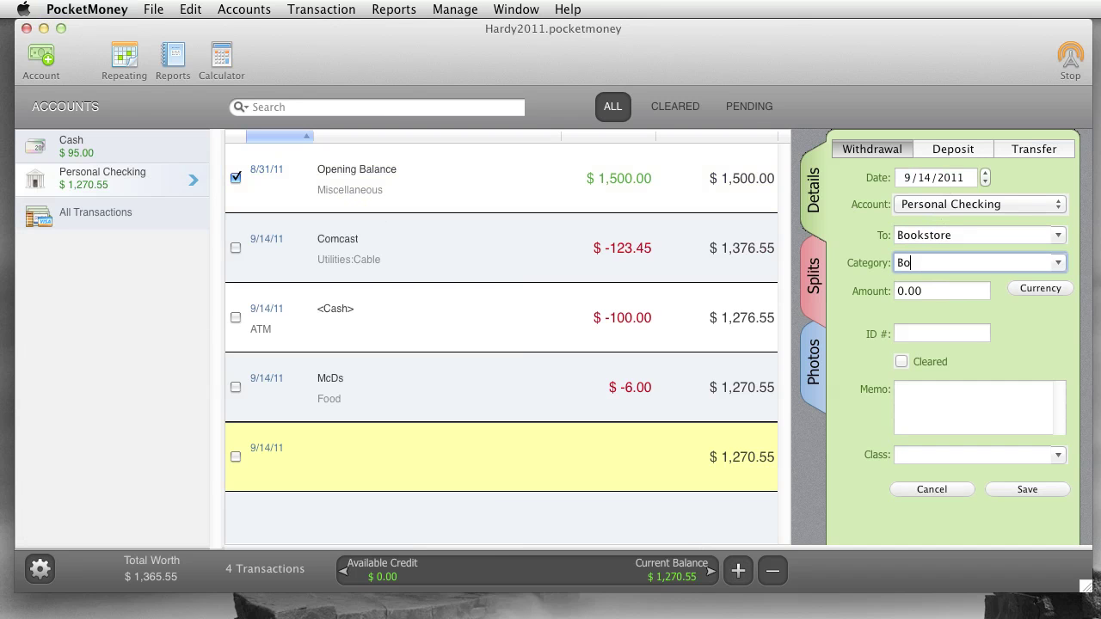
{"action": "type", "text": "oks"}
{"action": "key", "text": "Tab"}
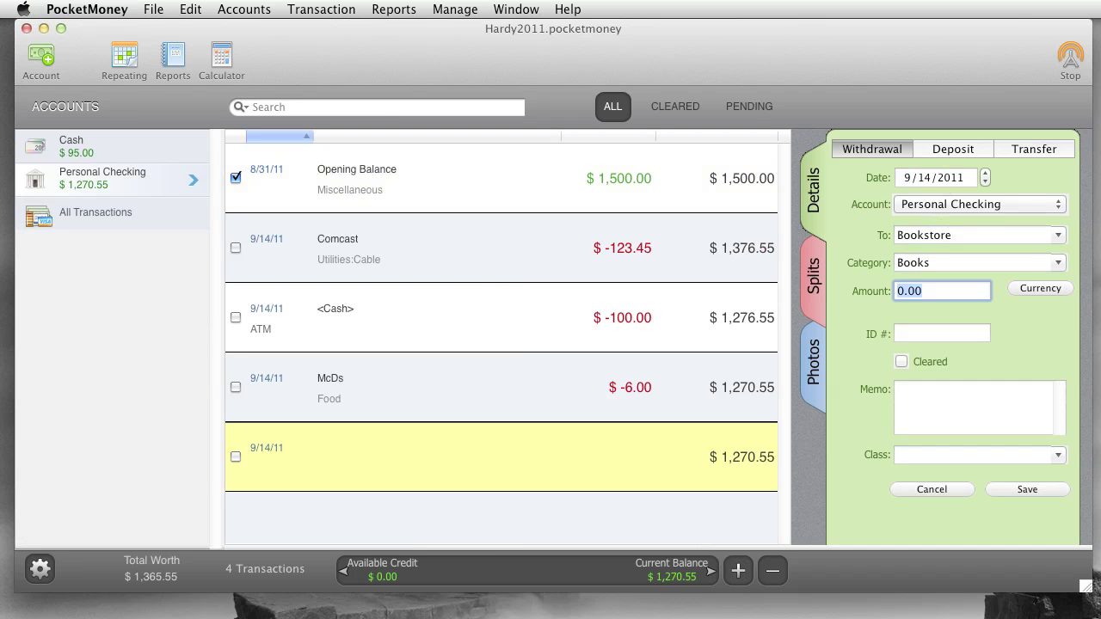
{"action": "type", "text": "40"}
Step: Enter the Bookstore withdrawal as a foreign amount of 40 in CAD and save the transaction
{"action": "double_click", "coordinate": [945, 294]}
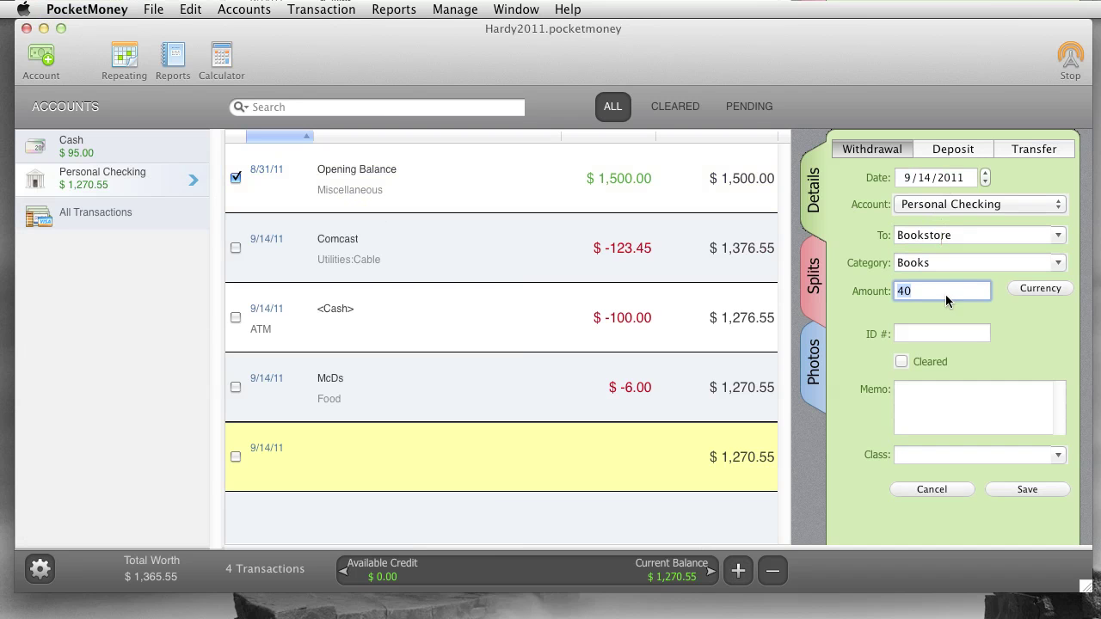
{"action": "left_click", "coordinate": [1043, 289]}
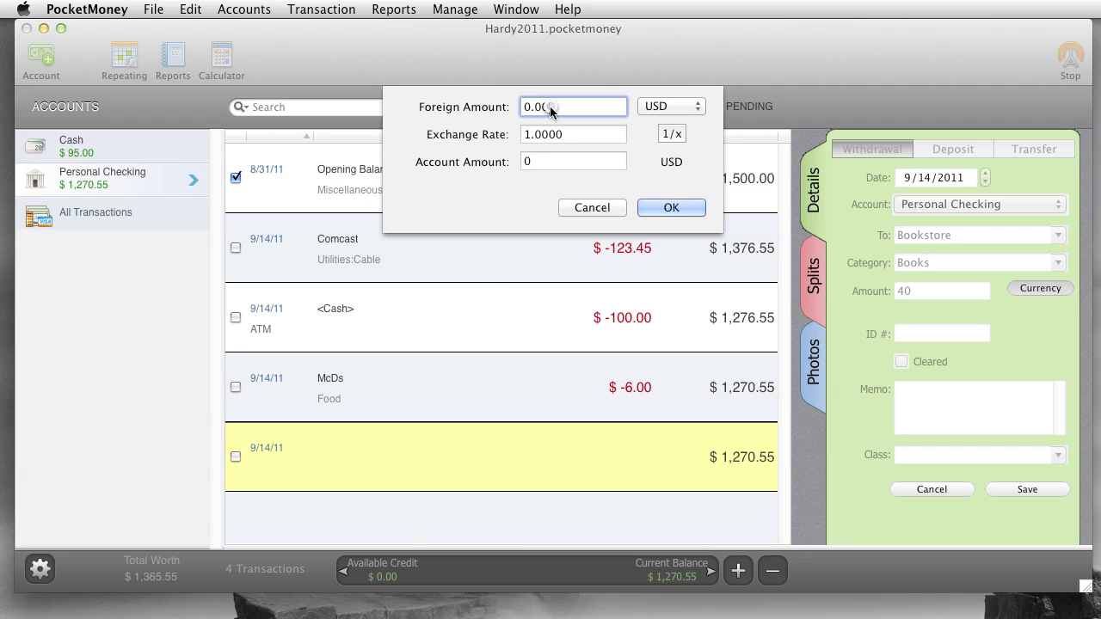
{"action": "type", "text": "40"}
{"action": "left_click", "coordinate": [663, 108]}
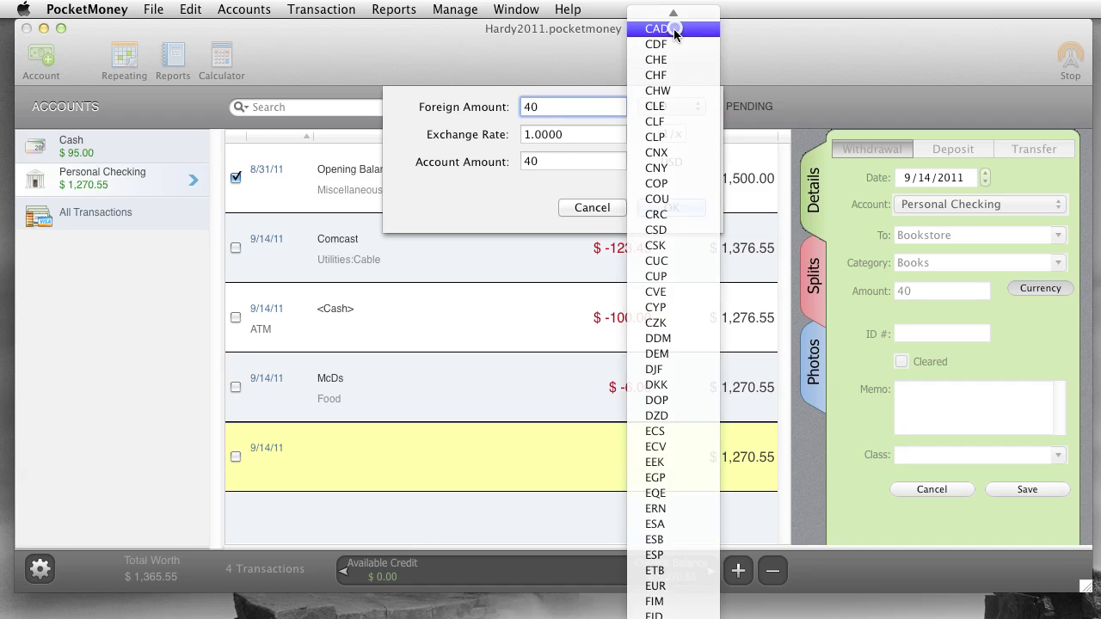
{"action": "left_click", "coordinate": [675, 31]}
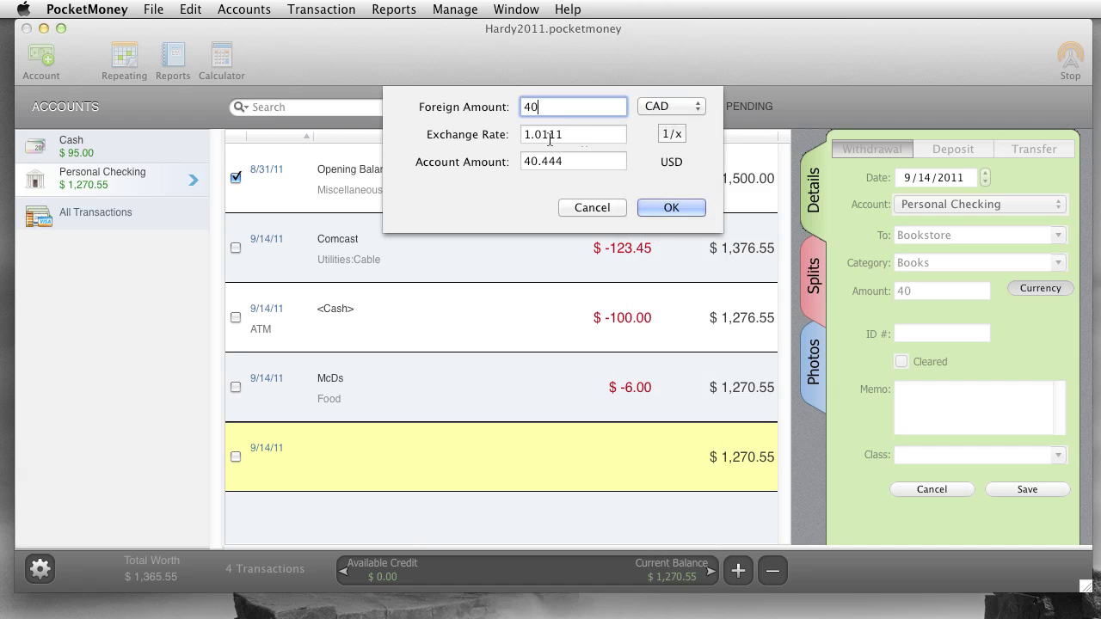
{"action": "left_click", "coordinate": [670, 208]}
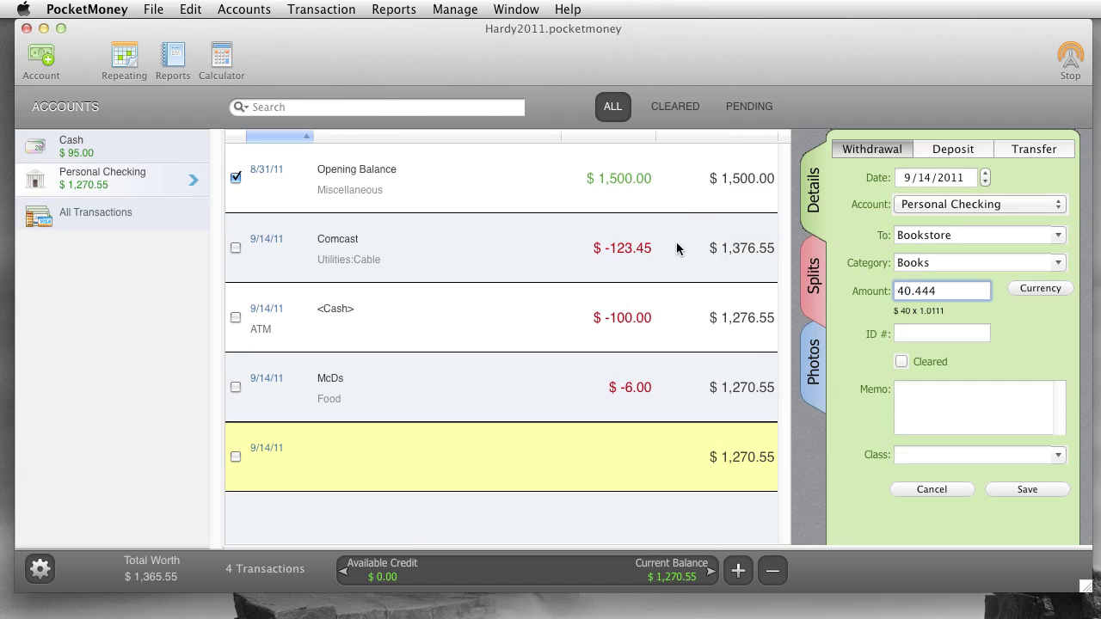
{"action": "left_click", "coordinate": [1009, 490]}
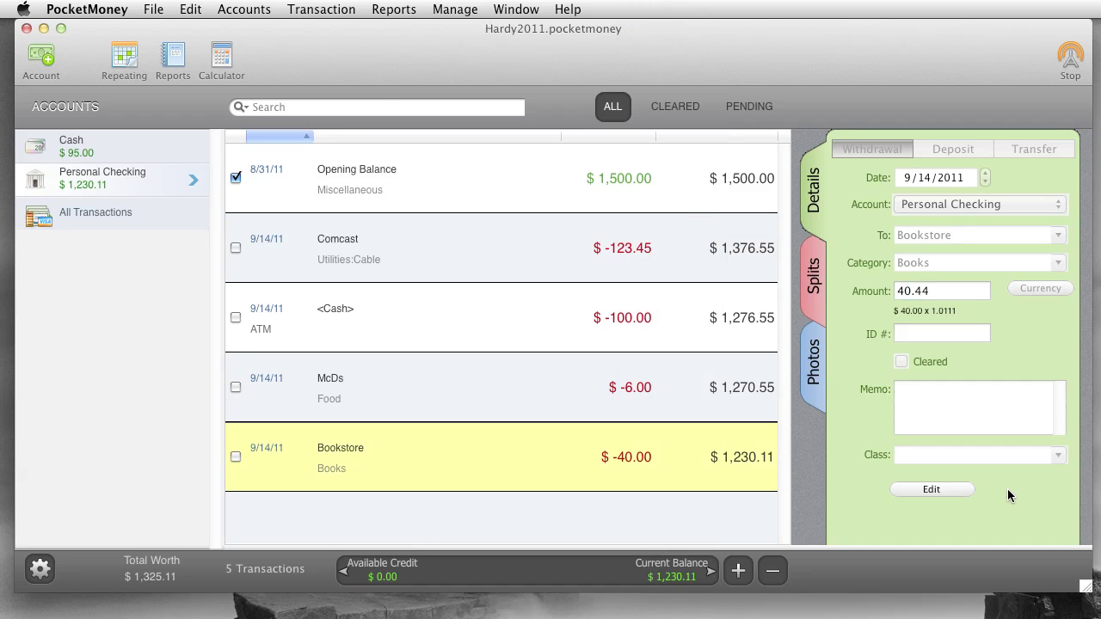
Step: Edit the Bookstore transaction so its foreign amount is in euros, and save it
{"action": "left_click", "coordinate": [930, 489]}
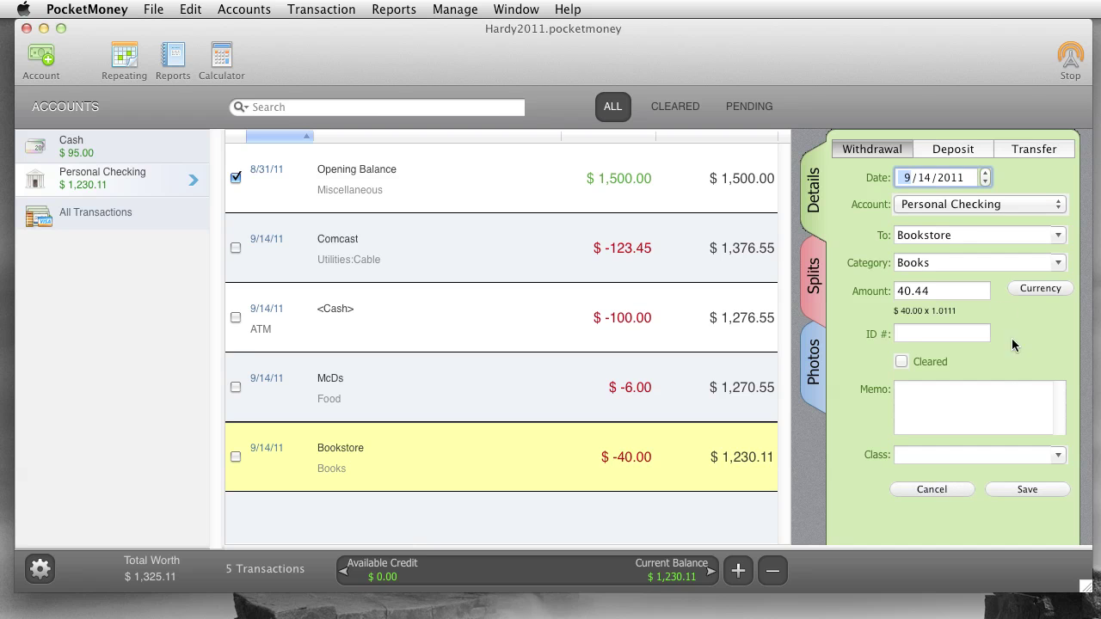
{"action": "left_click", "coordinate": [1028, 288]}
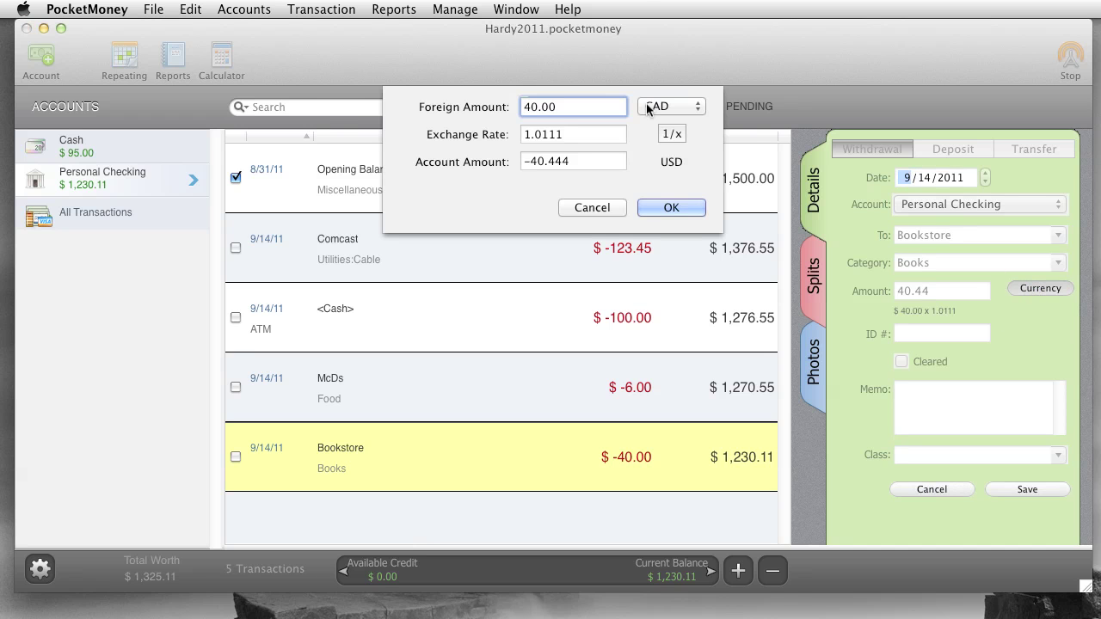
{"action": "left_click", "coordinate": [677, 107]}
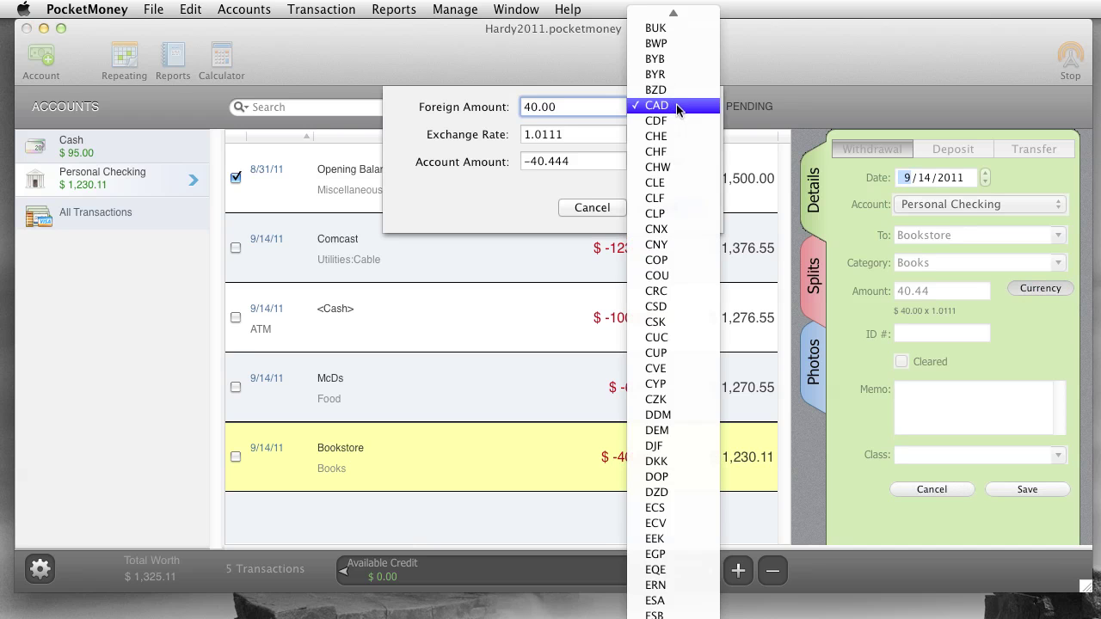
{"action": "left_click", "coordinate": [678, 109]}
{"action": "scroll", "coordinate": [677, 108], "scroll_direction": "down", "scroll_amount": 10}
{"action": "left_click", "coordinate": [677, 108]}
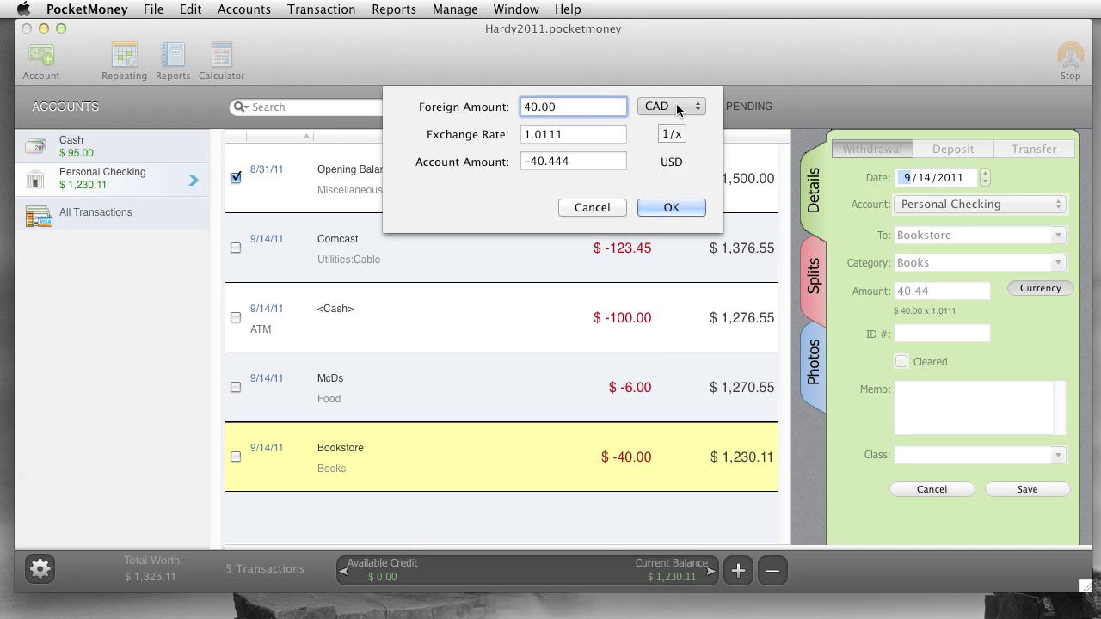
{"action": "left_click", "coordinate": [671, 207]}
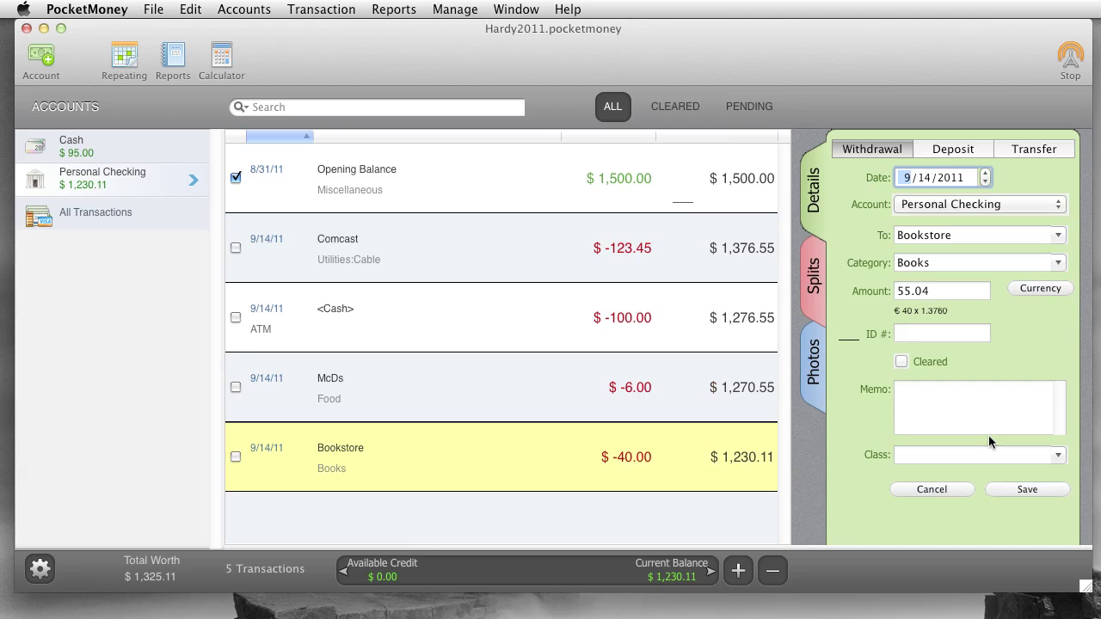
{"action": "left_click", "coordinate": [1017, 487]}
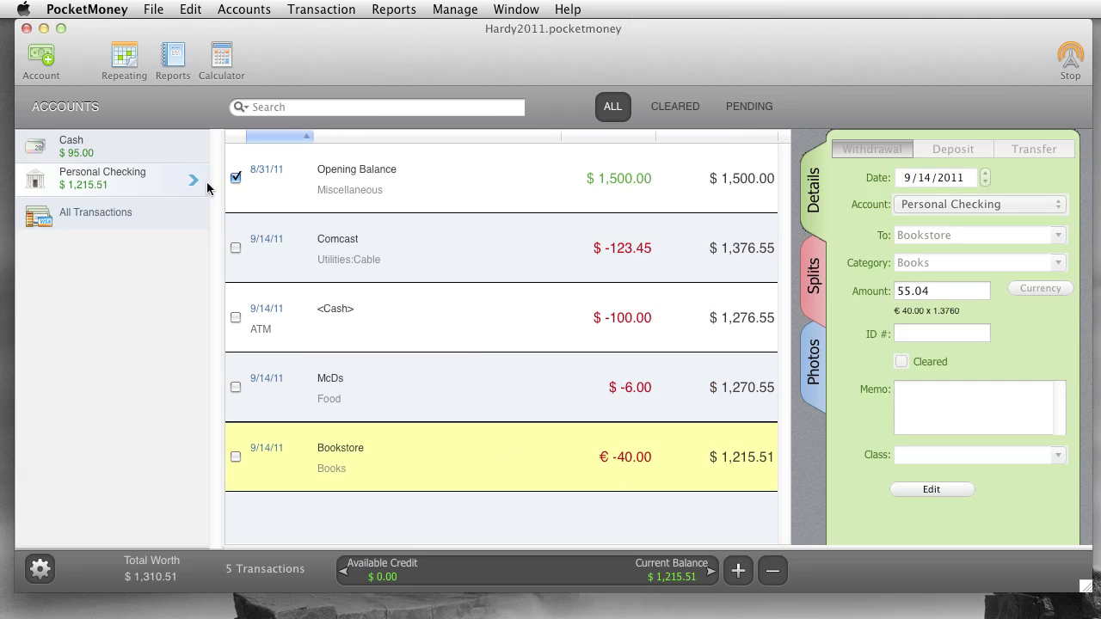
Step: Open the preferences and review the currency, synchronization and file transfer settings
{"action": "left_click", "coordinate": [87, 9]}
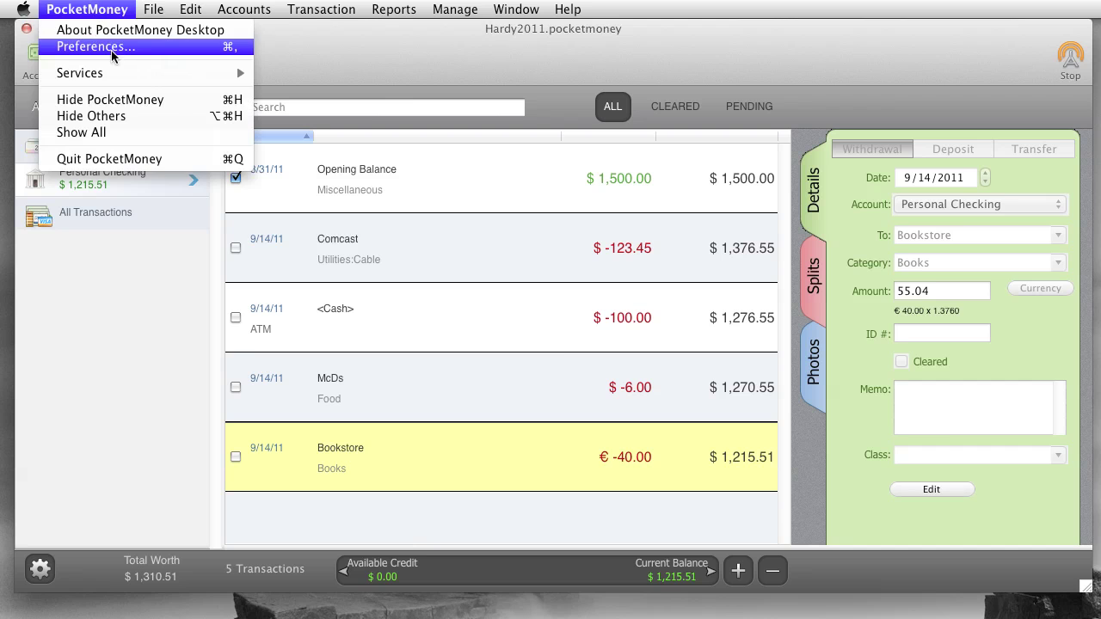
{"action": "left_click", "coordinate": [113, 51]}
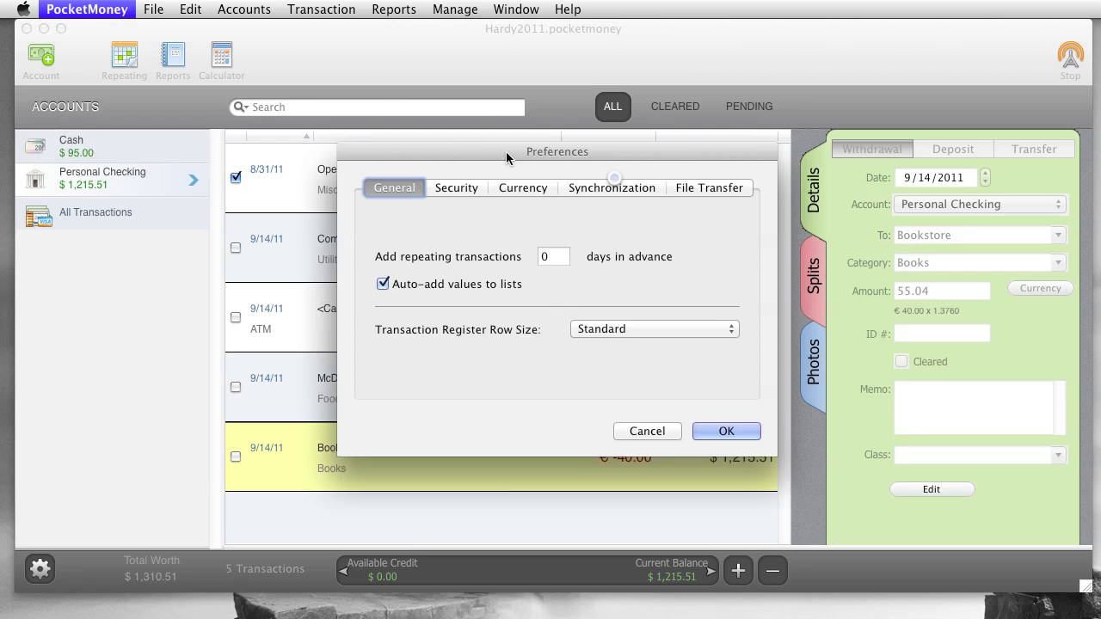
{"action": "left_click", "coordinate": [216, 160]}
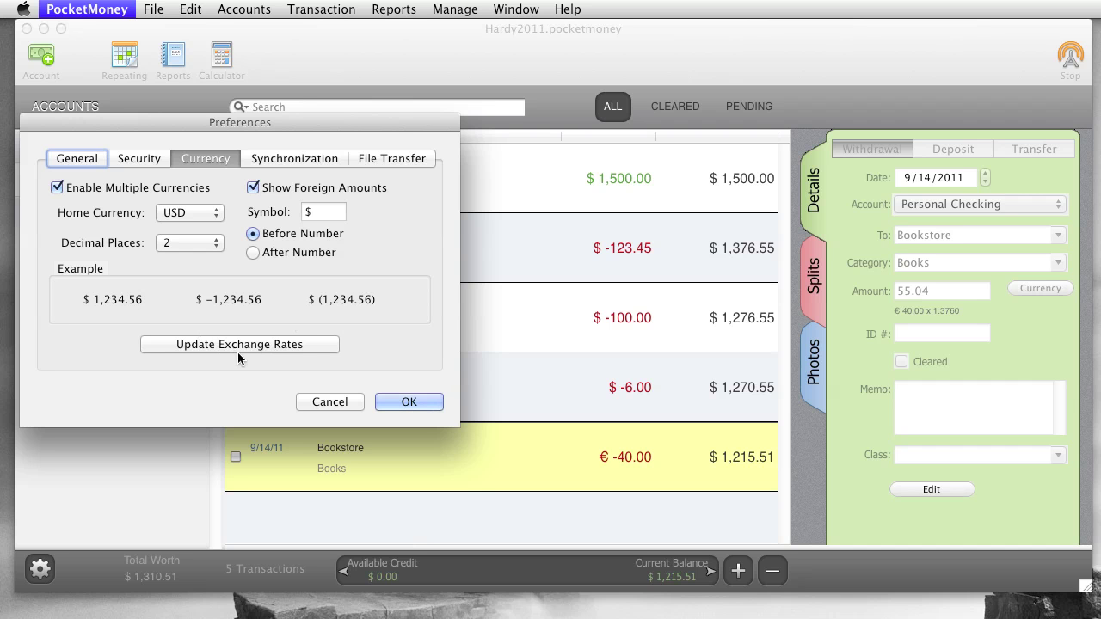
{"action": "left_click", "coordinate": [283, 160]}
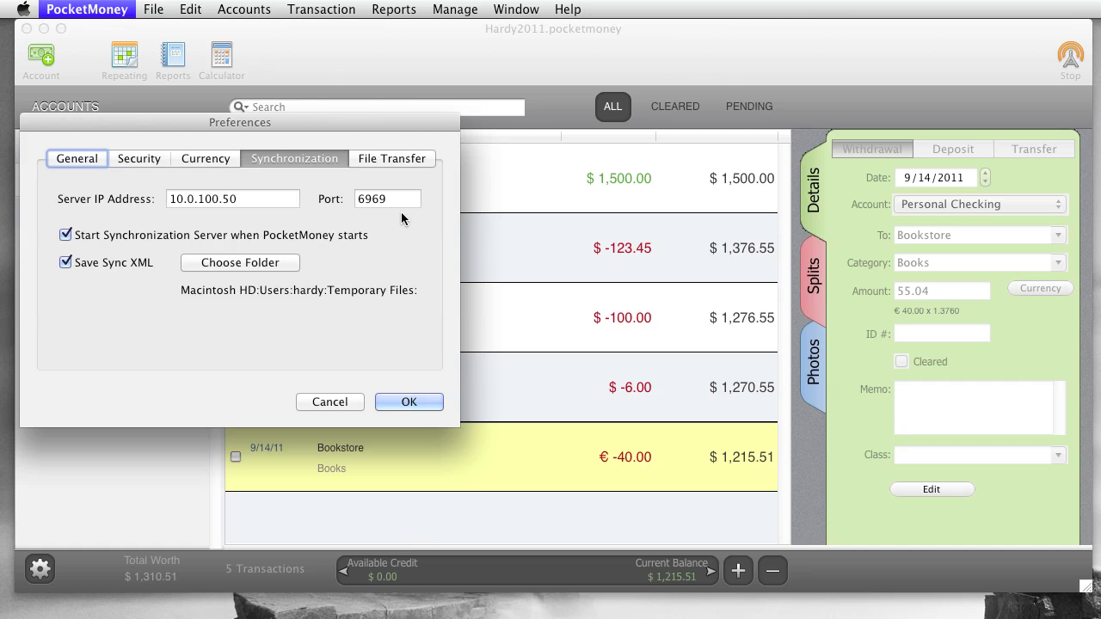
{"action": "left_click", "coordinate": [383, 160]}
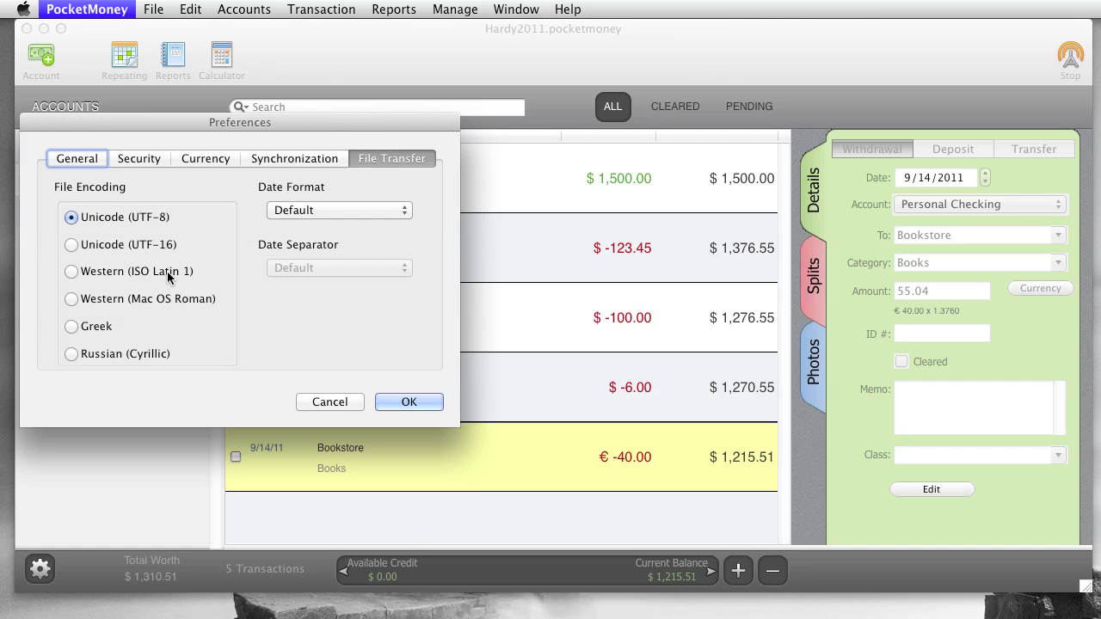
Step: Review the file transfer date formats, switch the file encoding to Western (ISO Latin 1), and restore Unicode (UTF-8)
{"action": "left_click", "coordinate": [290, 214]}
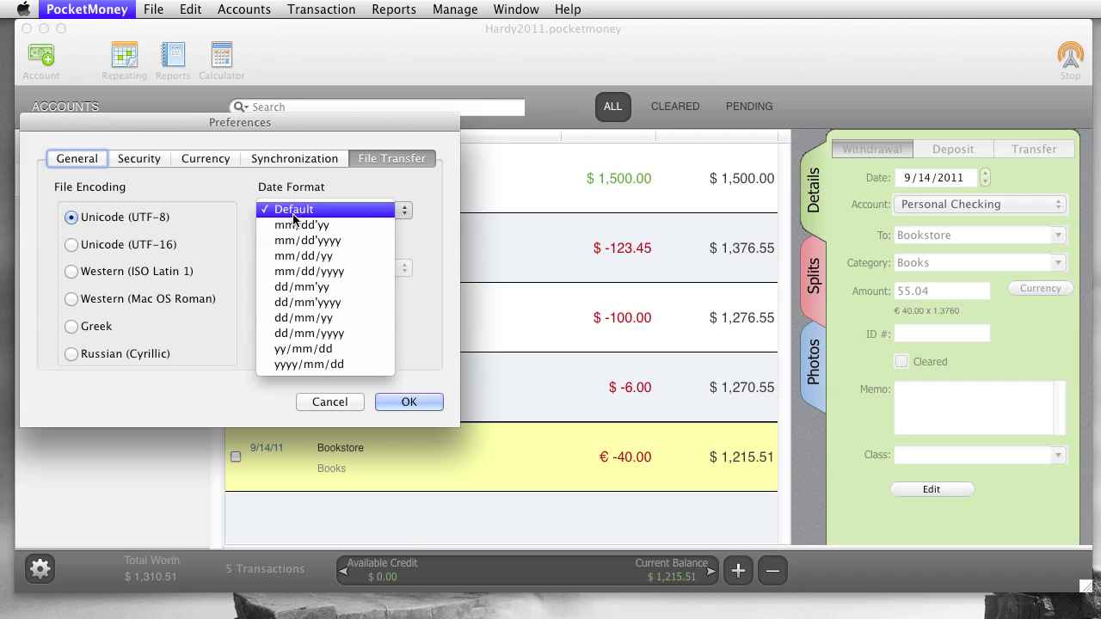
{"action": "left_click", "coordinate": [92, 280]}
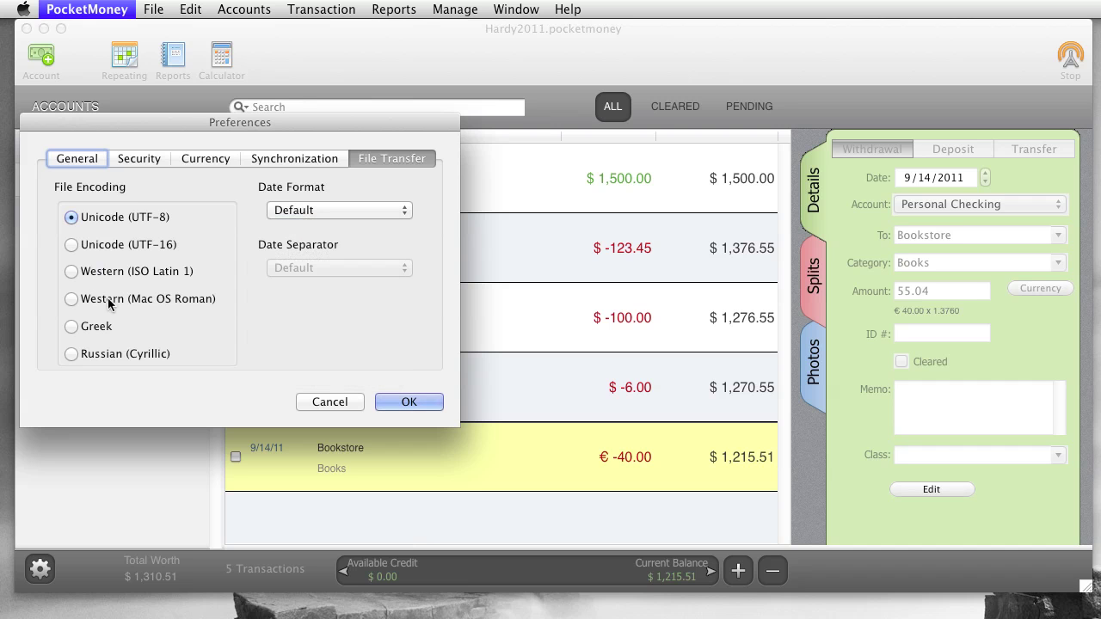
{"action": "left_click", "coordinate": [108, 301]}
{"action": "left_click", "coordinate": [73, 272]}
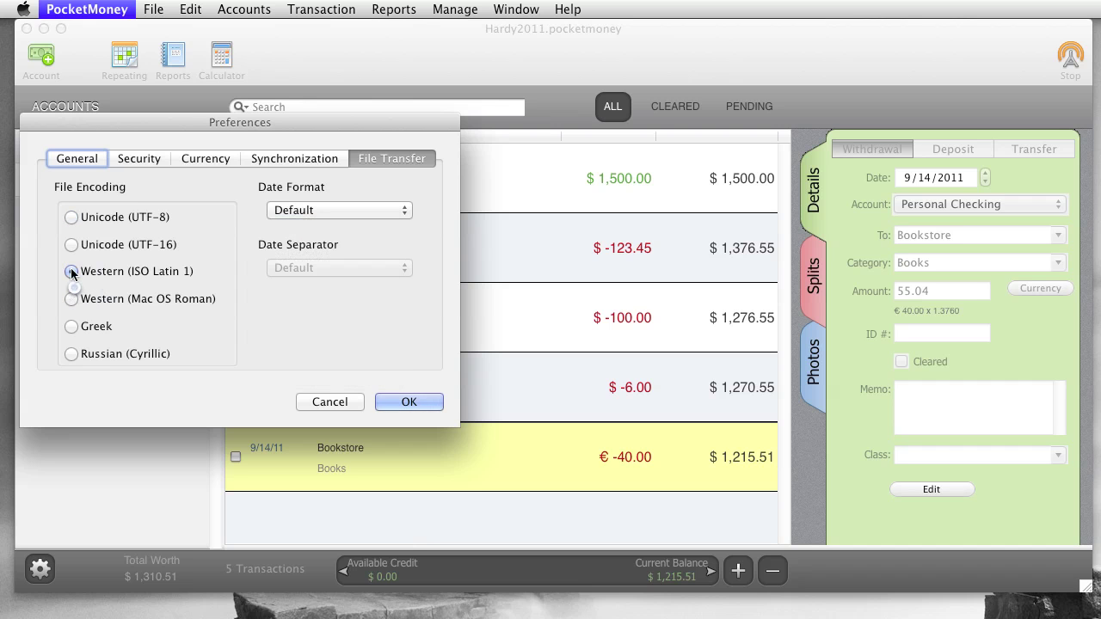
{"action": "left_click", "coordinate": [72, 219]}
Step: Try the mm/dd'yy date format for file transfers, restore Default, and look over the remaining date formats
{"action": "left_click", "coordinate": [298, 209]}
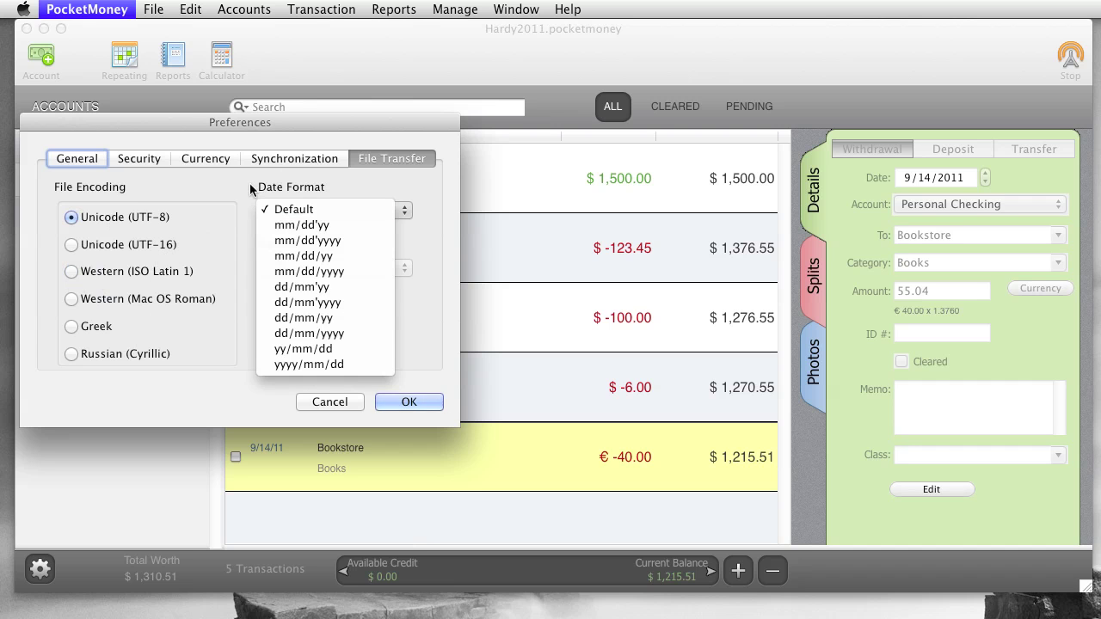
{"action": "left_click", "coordinate": [290, 227]}
{"action": "left_click", "coordinate": [333, 213]}
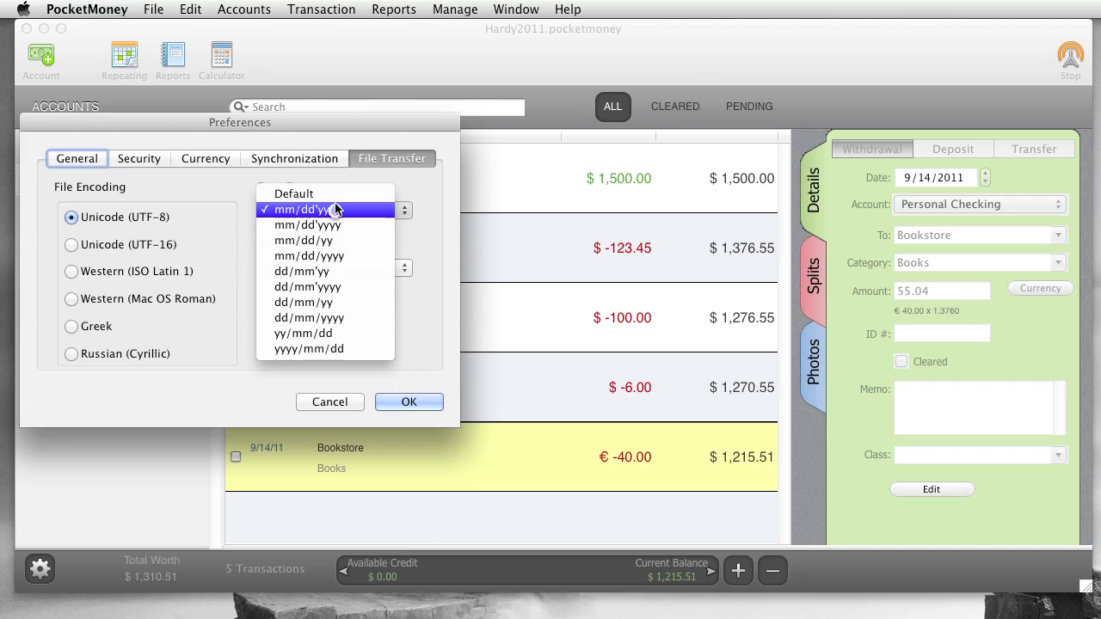
{"action": "left_click", "coordinate": [335, 192]}
{"action": "left_click", "coordinate": [327, 210]}
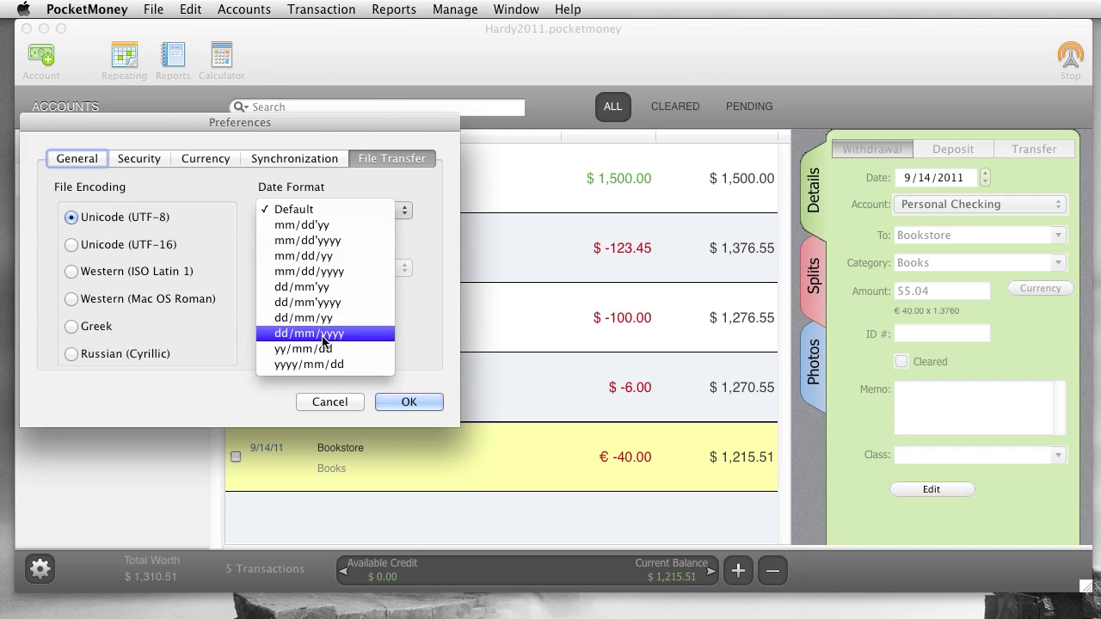
{"action": "left_click", "coordinate": [402, 331]}
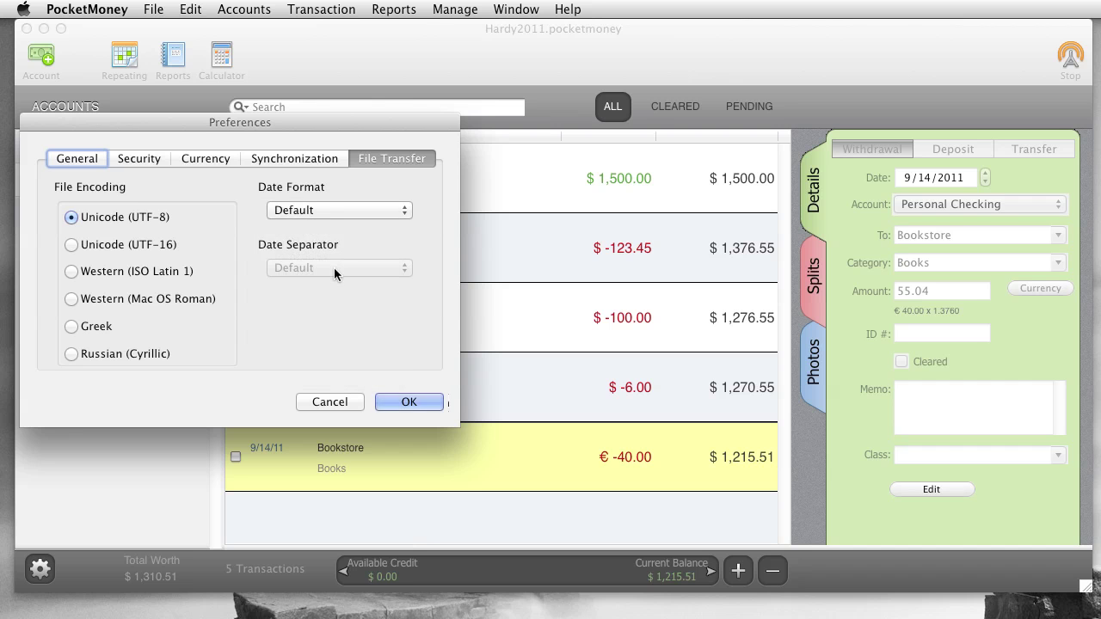
Step: Set the date format to mm/dd/yy to review the date separator choices, restore Default, and accept the preferences
{"action": "left_click", "coordinate": [317, 211]}
{"action": "left_click", "coordinate": [316, 239]}
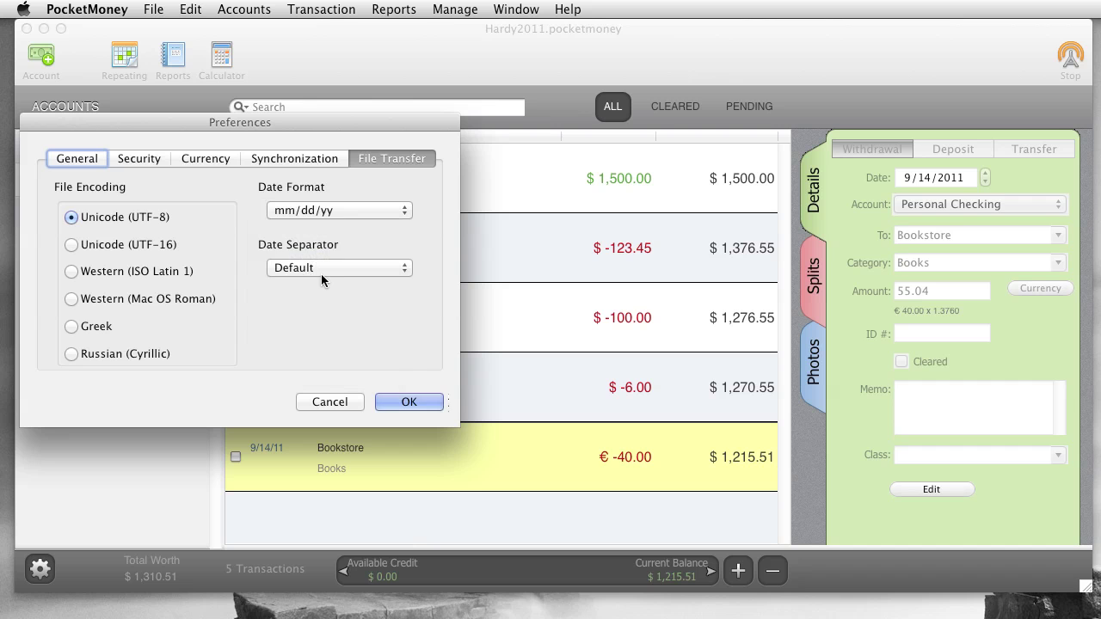
{"action": "left_click", "coordinate": [321, 270]}
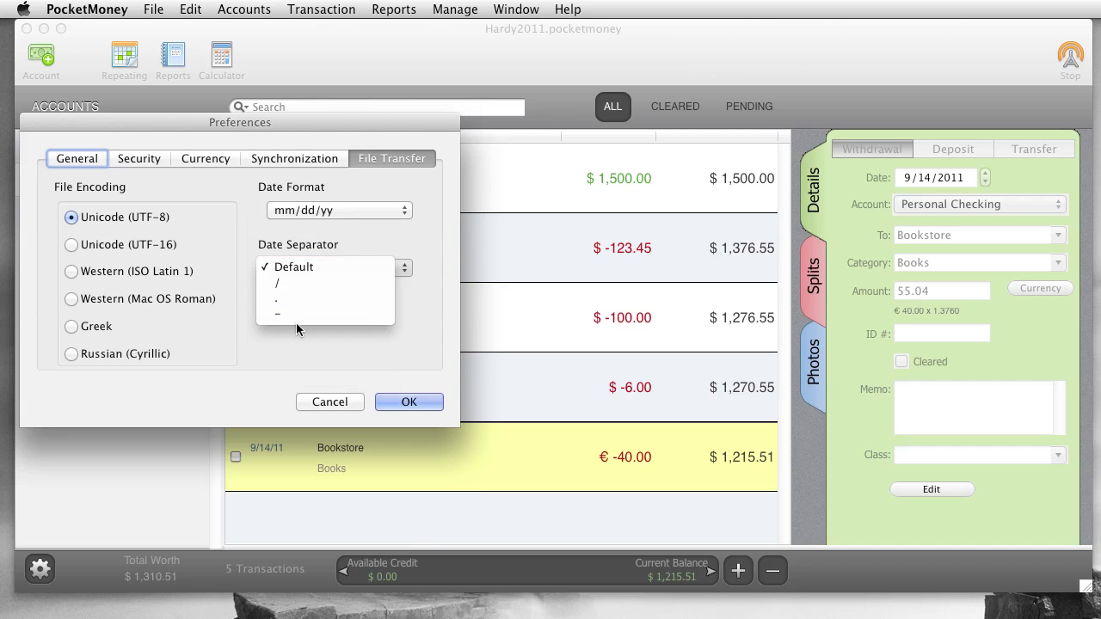
{"action": "left_click", "coordinate": [298, 348]}
{"action": "left_click", "coordinate": [335, 212]}
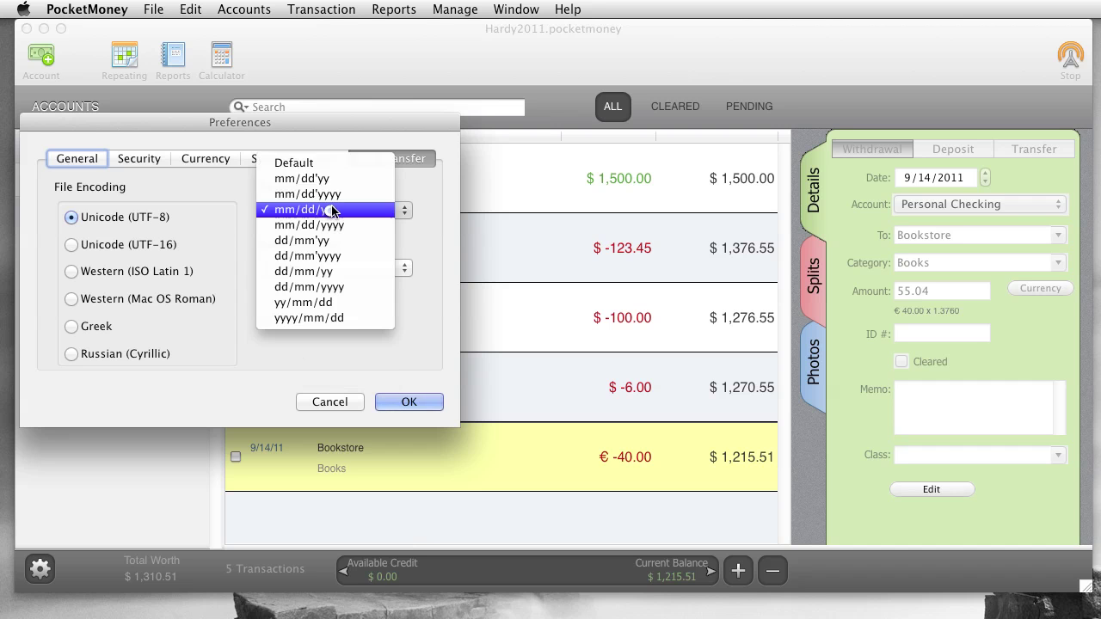
{"action": "left_click", "coordinate": [344, 160]}
{"action": "left_click", "coordinate": [429, 401]}
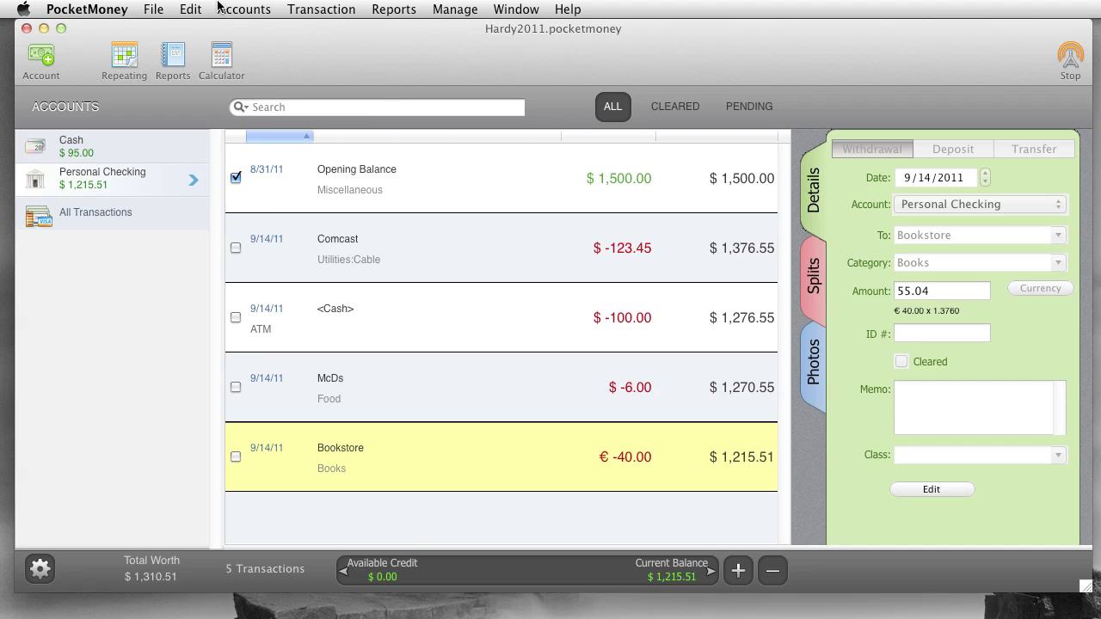
Step: View the save dialog for creating a new data file and cancel it
{"action": "left_click", "coordinate": [155, 9]}
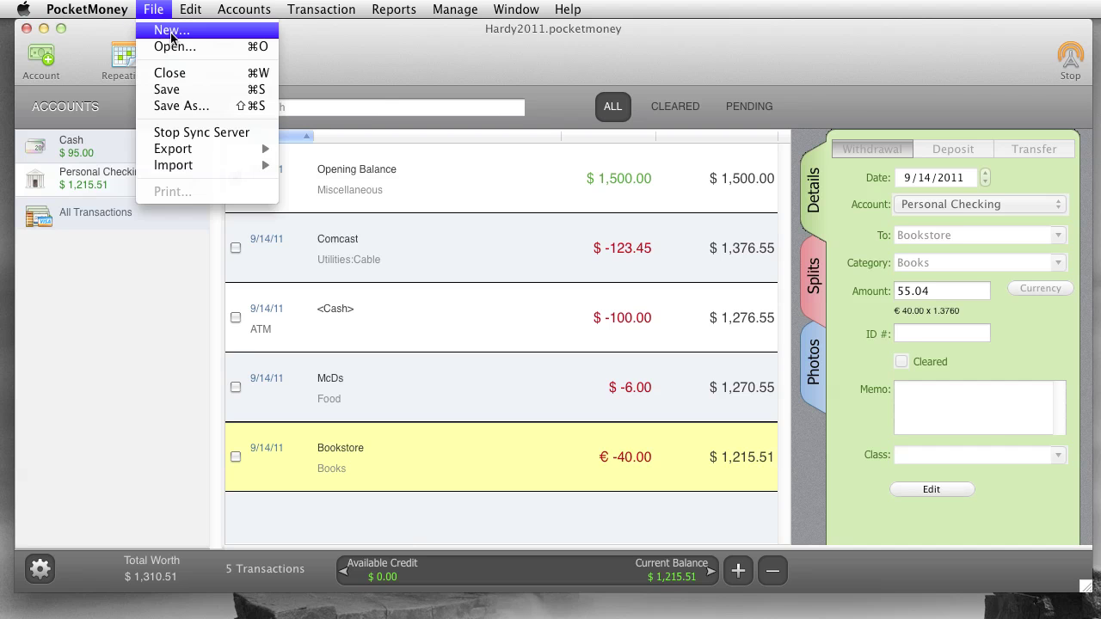
{"action": "left_click", "coordinate": [172, 30]}
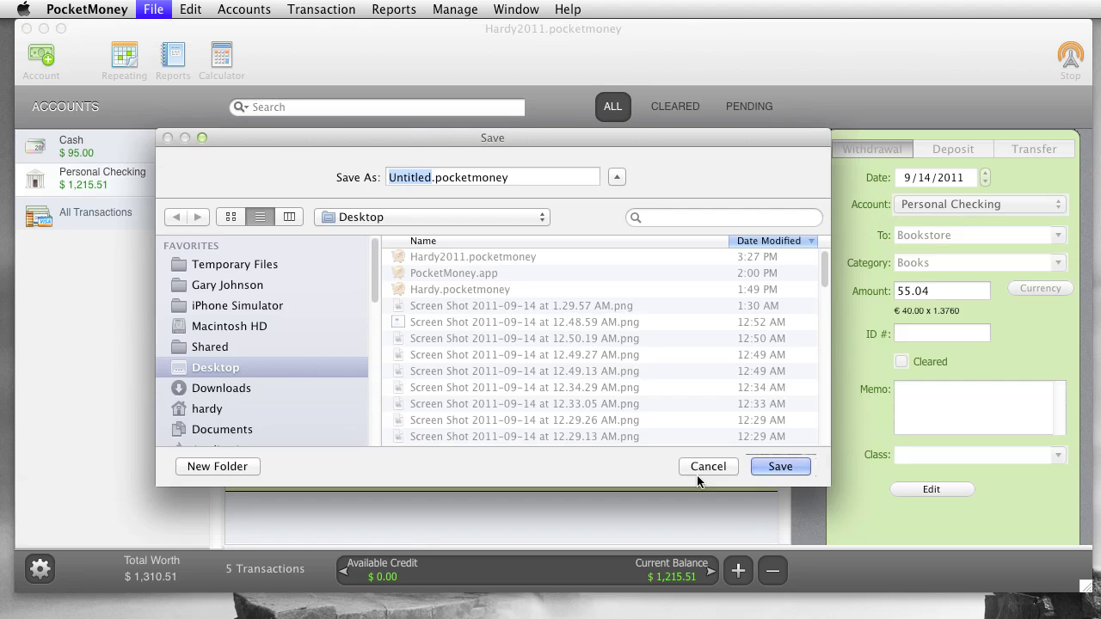
{"action": "left_click", "coordinate": [697, 468]}
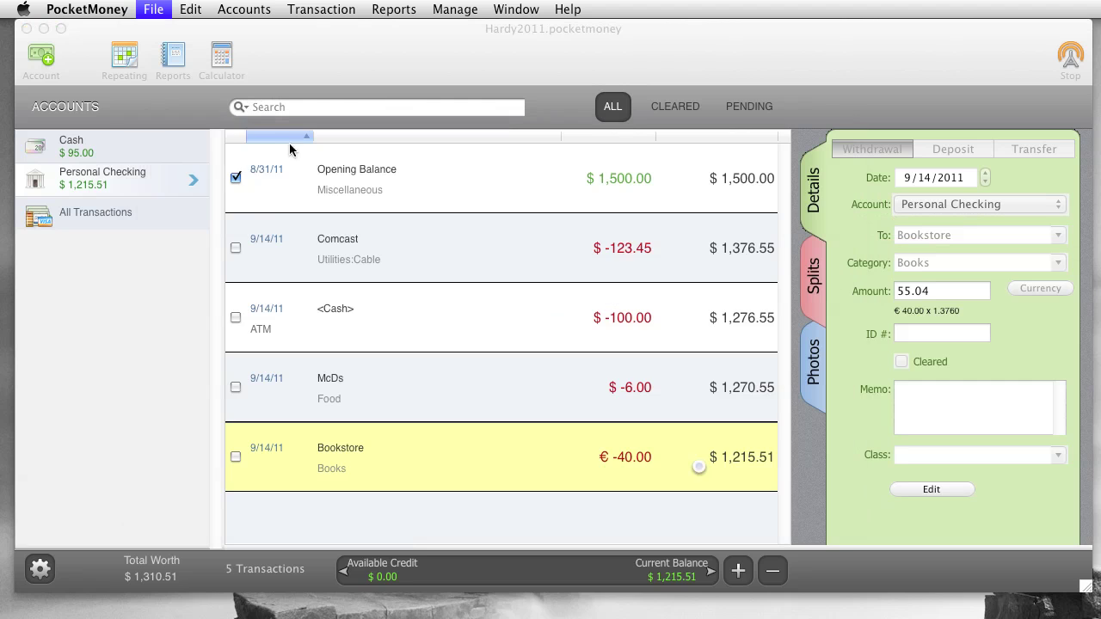
Step: Look through the existing data files on the Desktop in the Open dialog and cancel without opening one
{"action": "left_click", "coordinate": [153, 8]}
{"action": "left_click", "coordinate": [172, 44]}
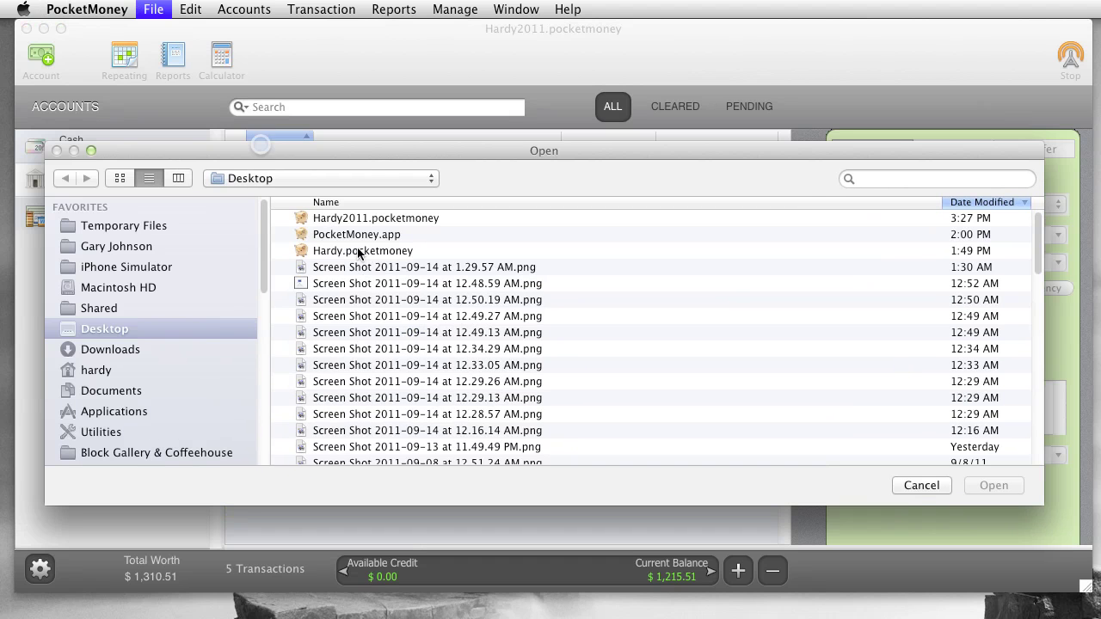
{"action": "left_click", "coordinate": [404, 234]}
{"action": "key", "text": "Up"}
{"action": "left_click", "coordinate": [401, 256]}
{"action": "left_click", "coordinate": [912, 487]}
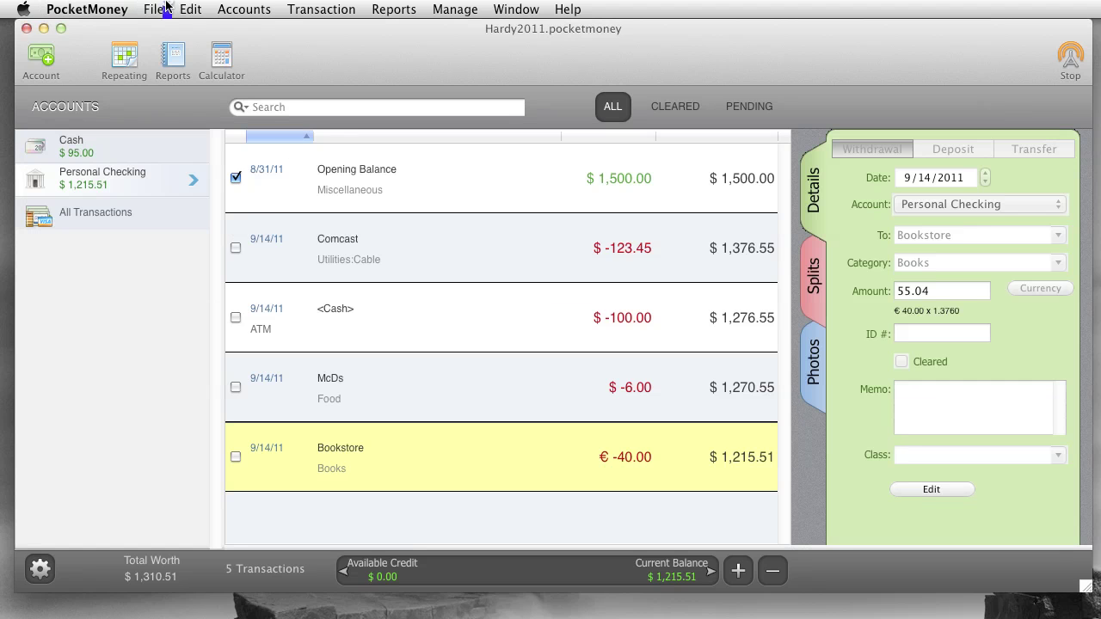
Step: Review the file export and import options, the editing commands and the account commands
{"action": "left_click", "coordinate": [162, 9]}
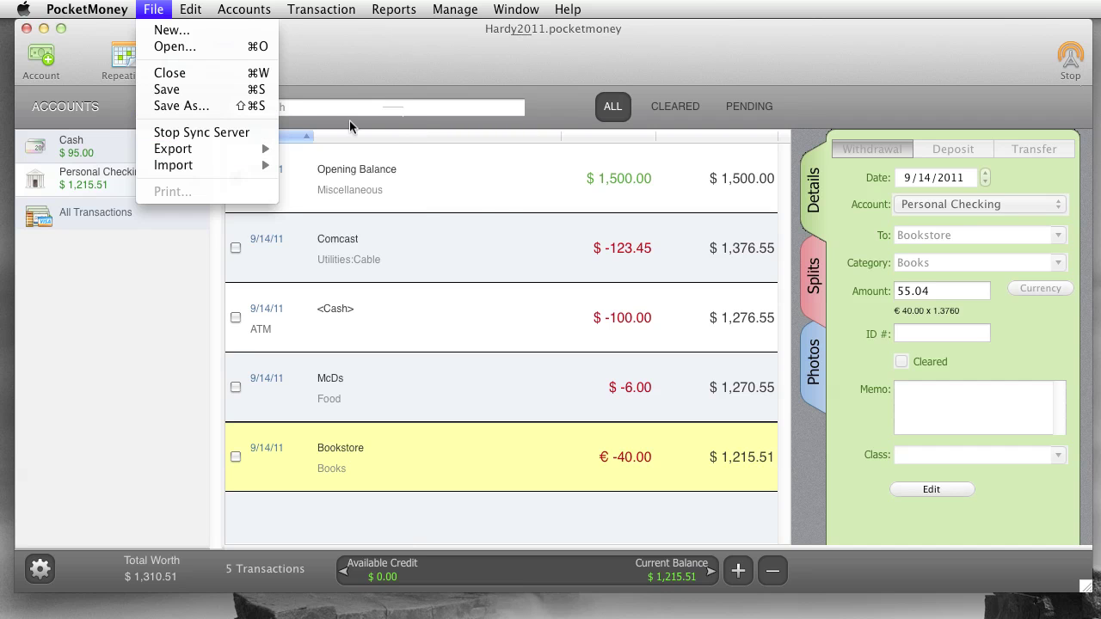
{"action": "mouse_move", "coordinate": [232, 153]}
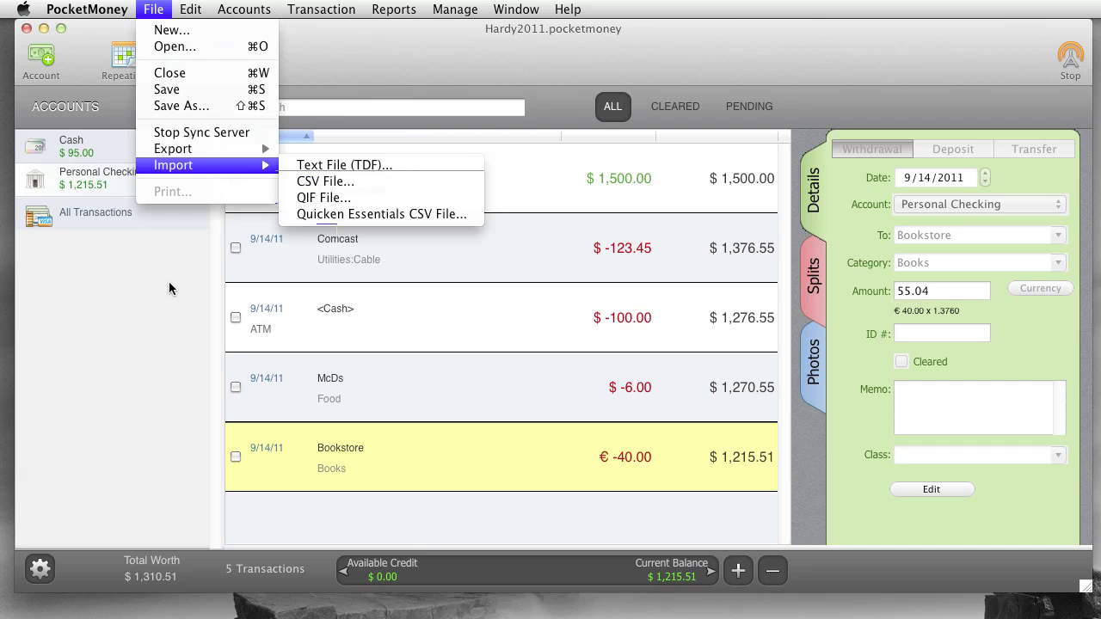
{"action": "mouse_move", "coordinate": [187, 10]}
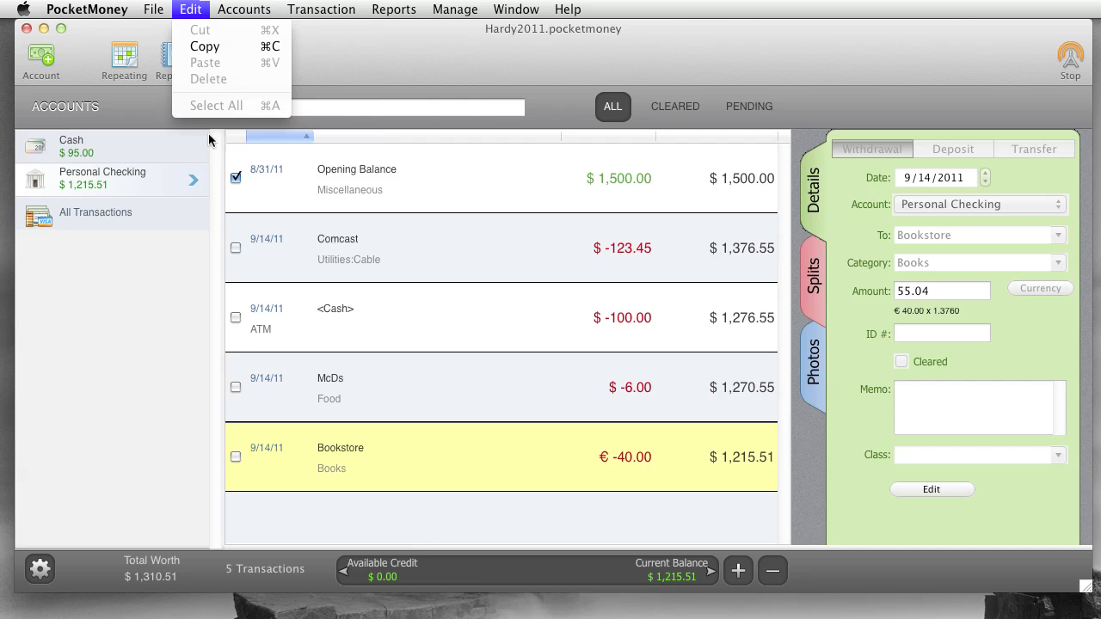
{"action": "mouse_move", "coordinate": [241, 7]}
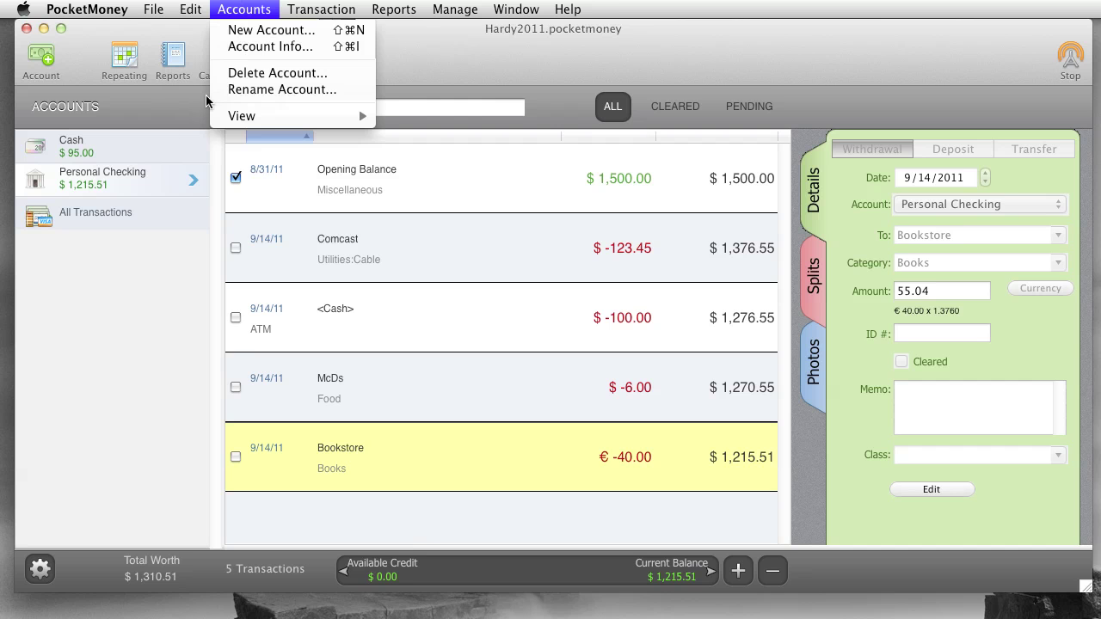
{"action": "left_click", "coordinate": [251, 9]}
Step: Select the Cash account, view its account information, and cancel without changes
{"action": "left_click", "coordinate": [148, 148]}
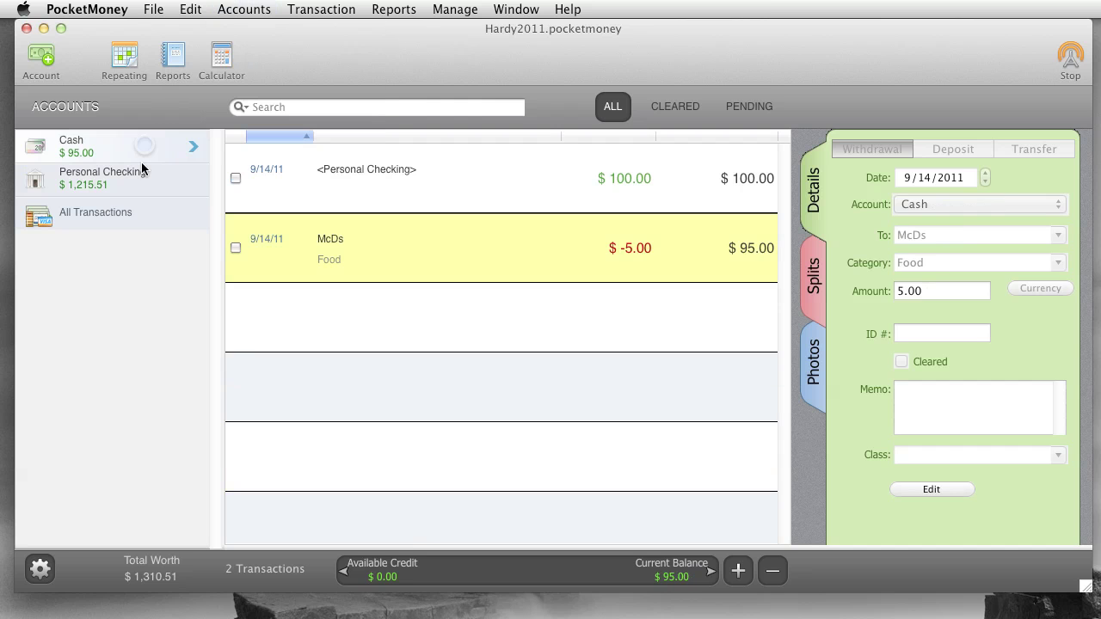
{"action": "left_click", "coordinate": [244, 8]}
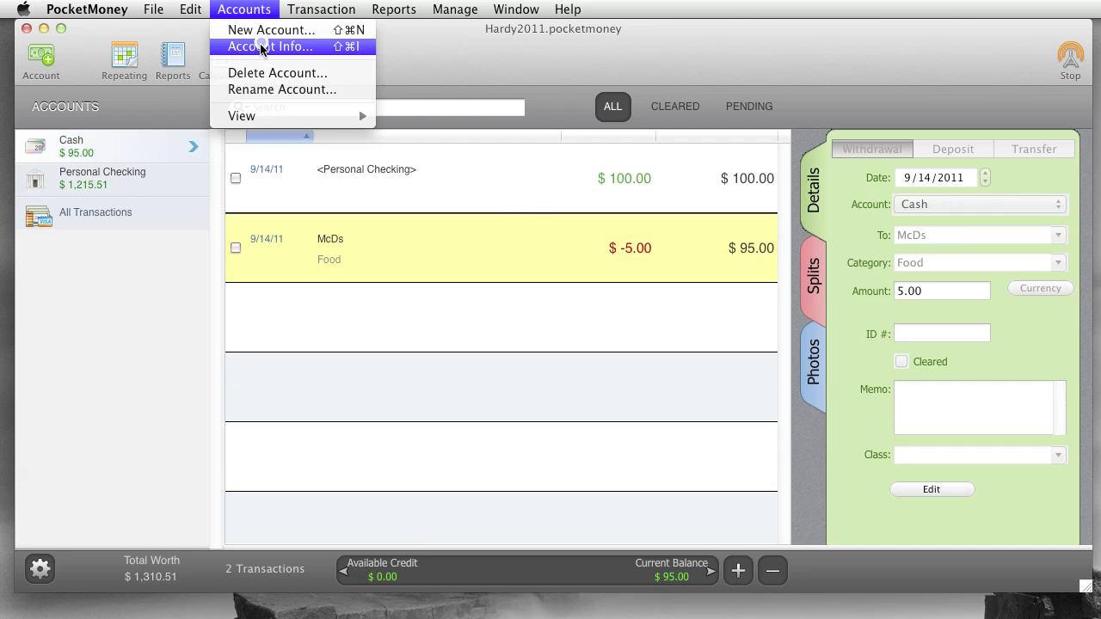
{"action": "left_click", "coordinate": [262, 49]}
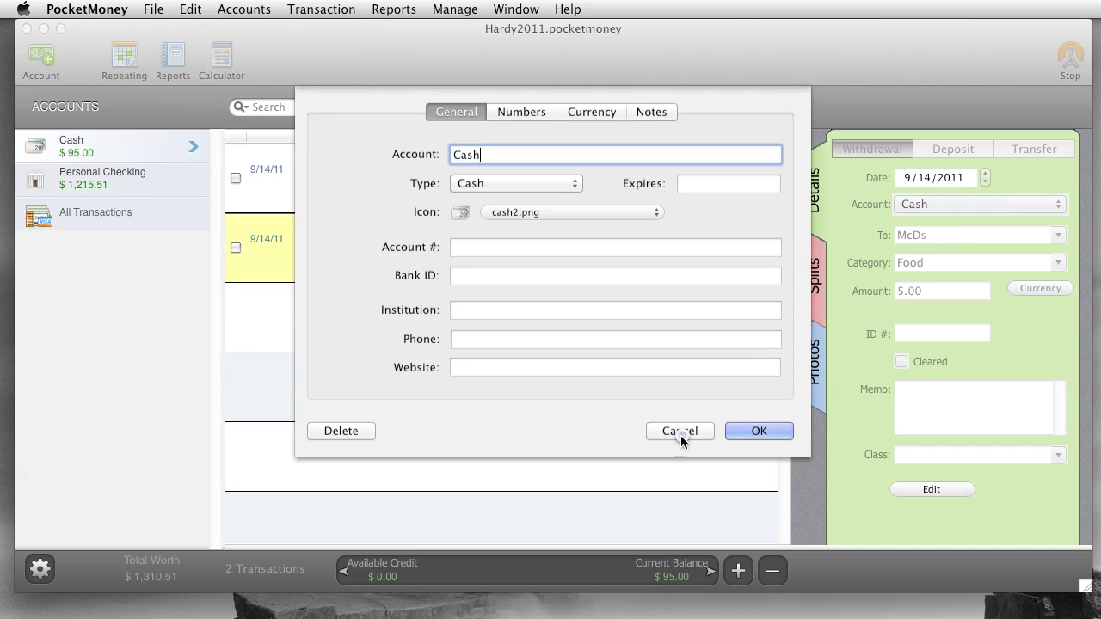
{"action": "left_click", "coordinate": [690, 432]}
Step: Reopen the Cash account's information directly from the accounts list and cancel it
{"action": "right_click", "coordinate": [124, 143]}
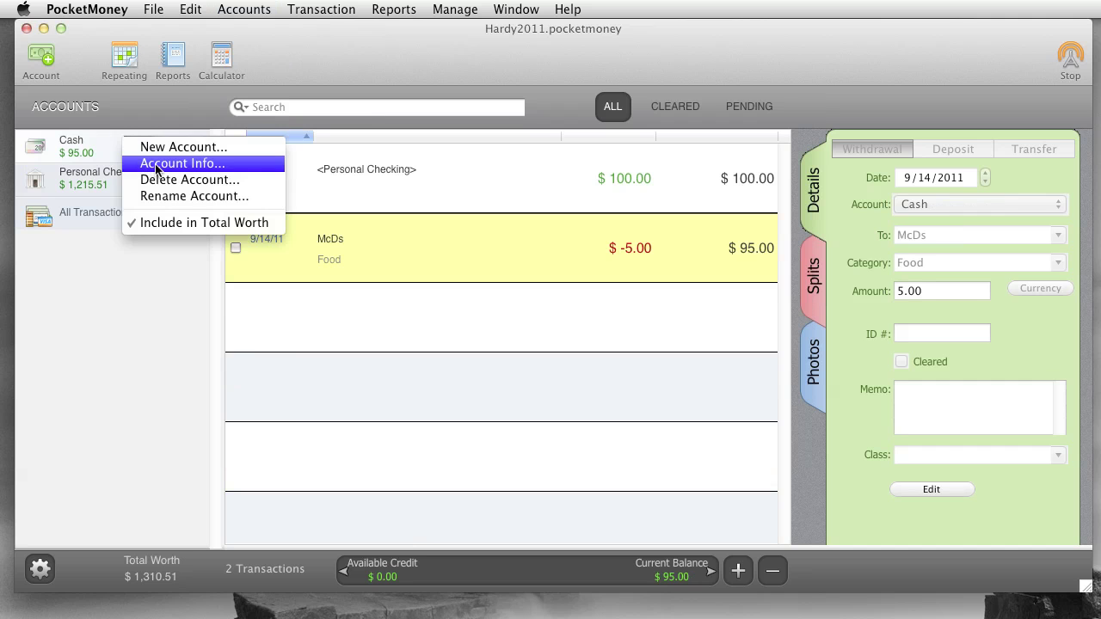
{"action": "right_click", "coordinate": [92, 148]}
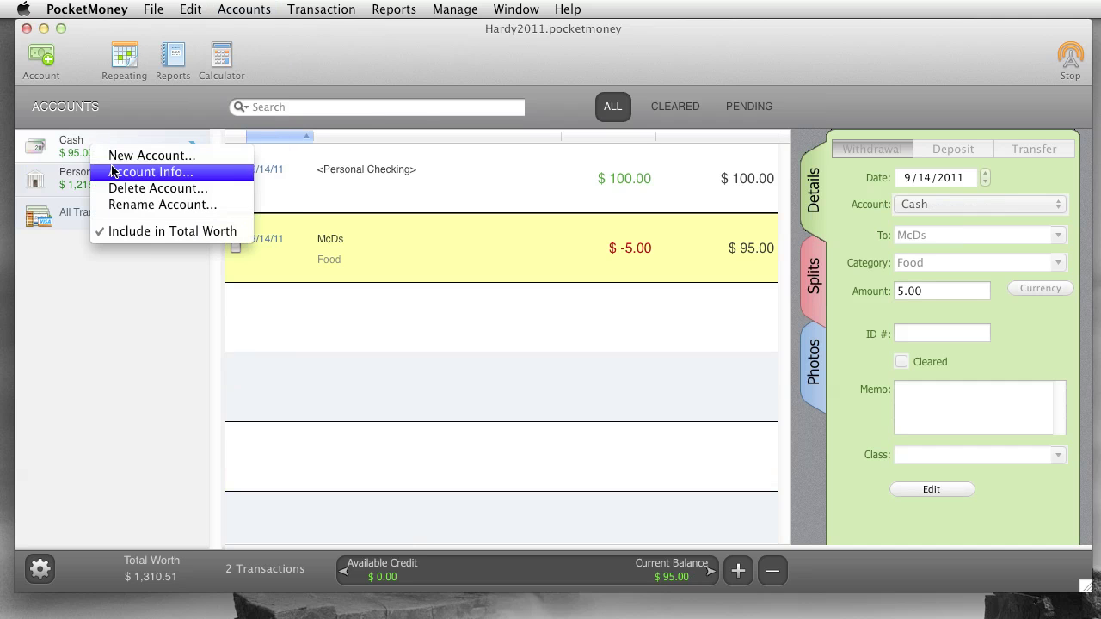
{"action": "left_click", "coordinate": [114, 171]}
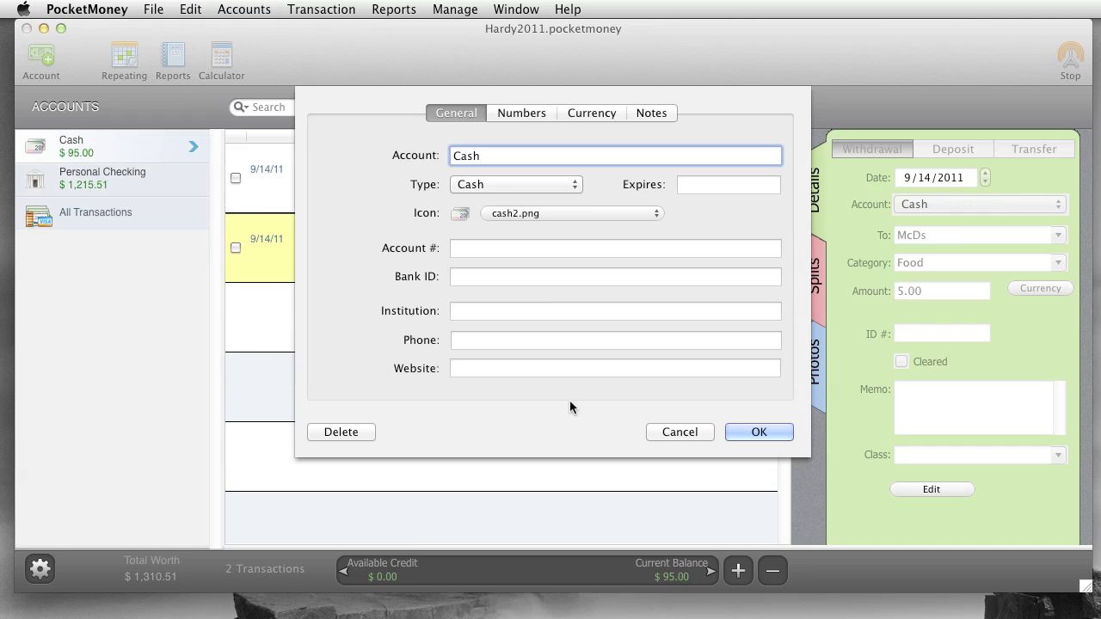
{"action": "left_click", "coordinate": [678, 432]}
Step: Review the view options available for the accounts list: All, Non-Zero and Total Worth
{"action": "left_click", "coordinate": [245, 10]}
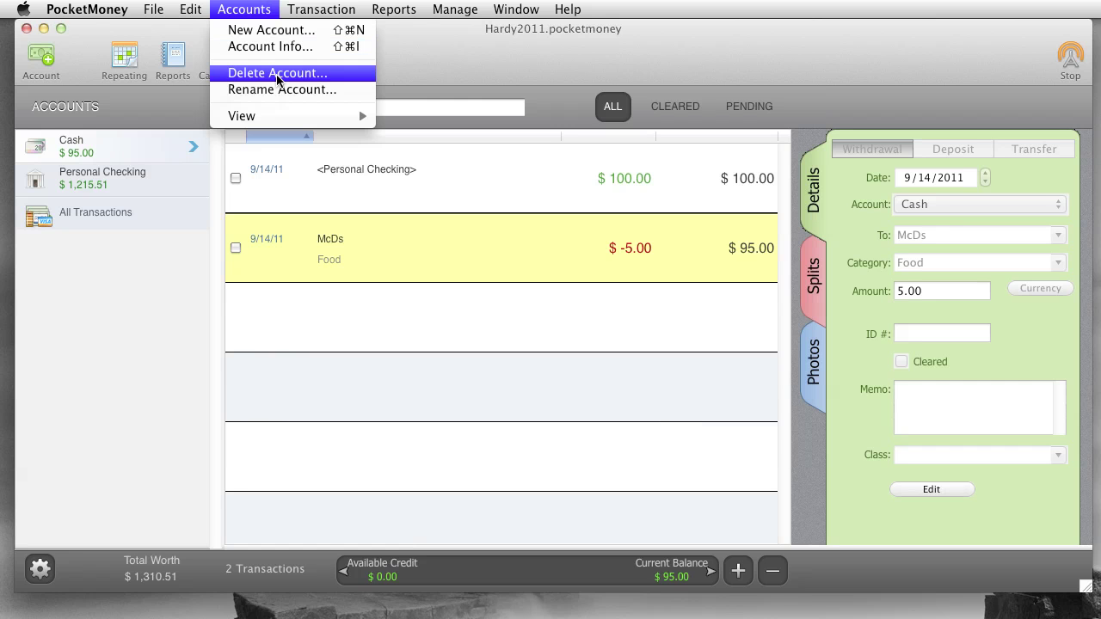
{"action": "mouse_move", "coordinate": [268, 119]}
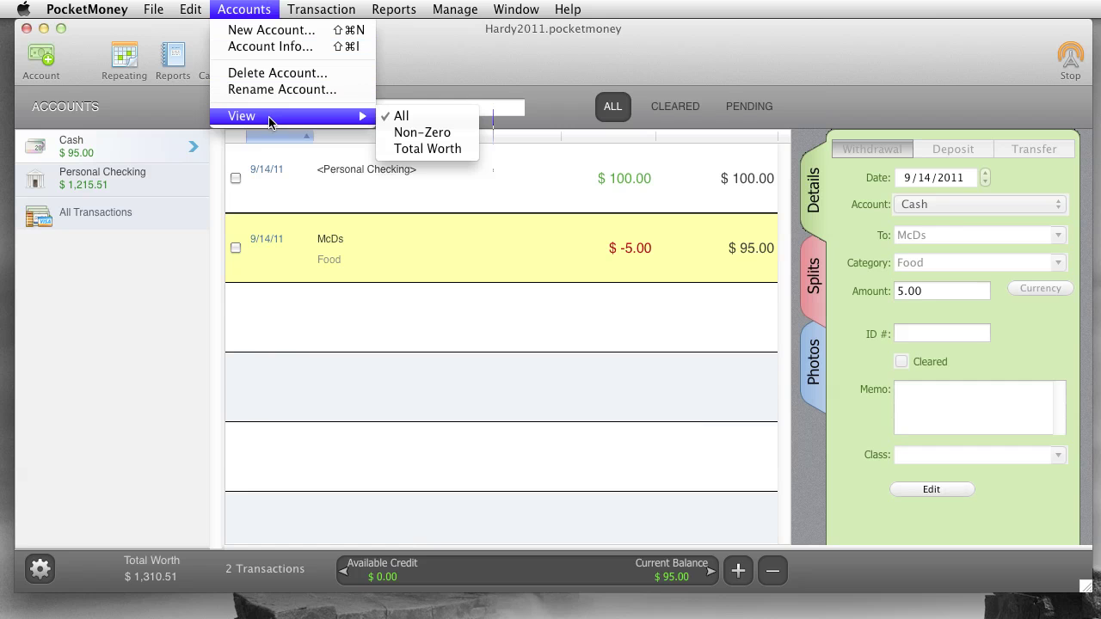
{"action": "left_click", "coordinate": [421, 149]}
Step: Exclude the Cash account from Total Worth in the number settings of its account information and save
{"action": "right_click", "coordinate": [128, 175]}
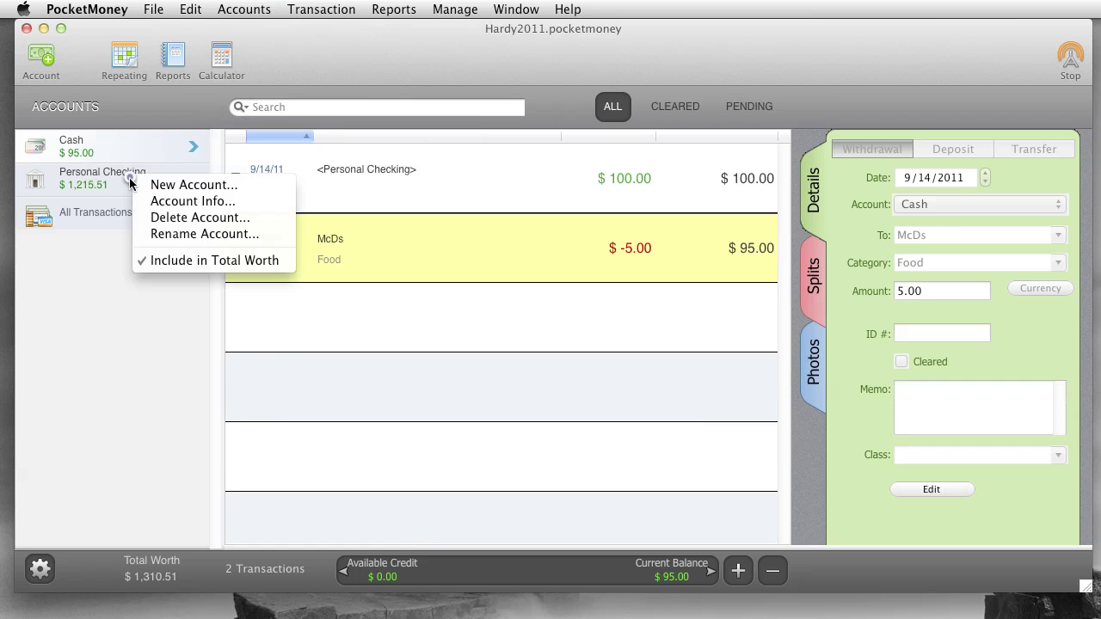
{"action": "right_click", "coordinate": [119, 153]}
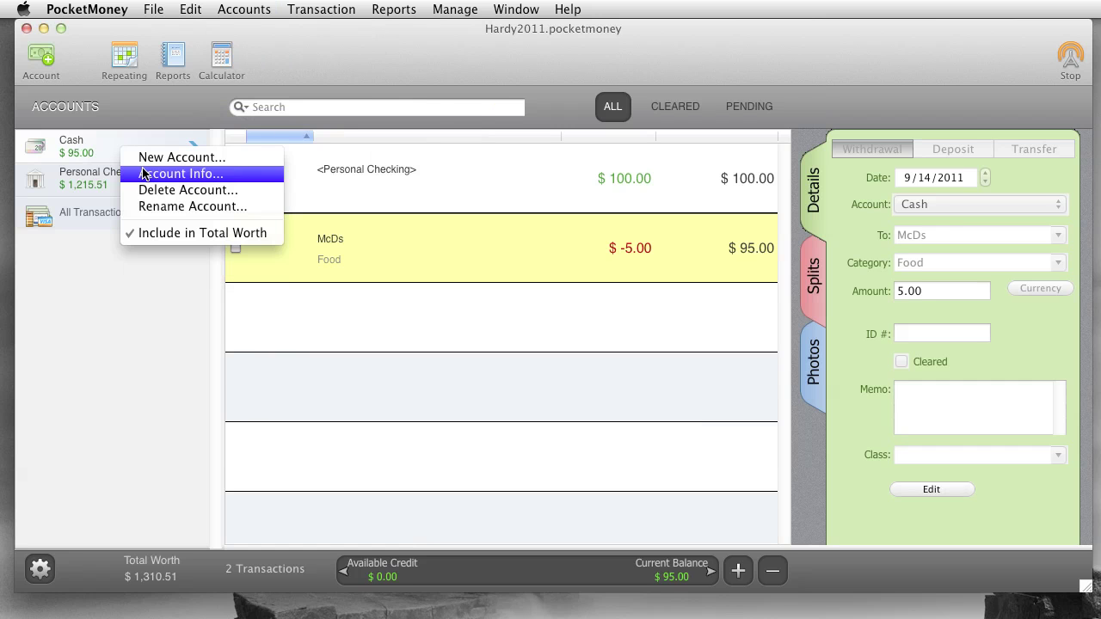
{"action": "left_click", "coordinate": [141, 172]}
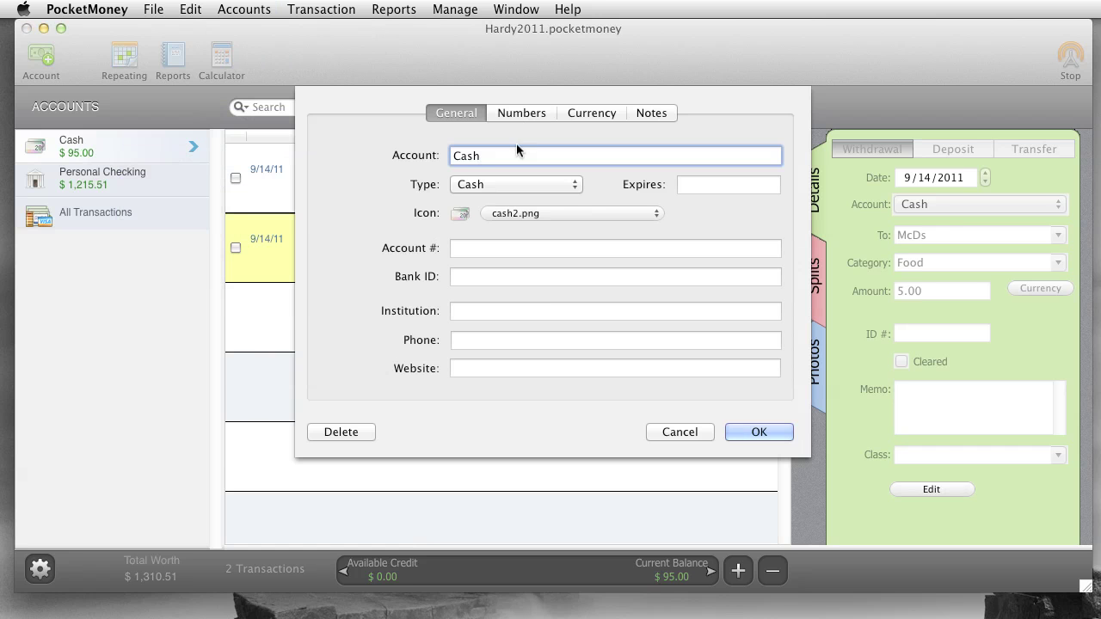
{"action": "left_click", "coordinate": [519, 113]}
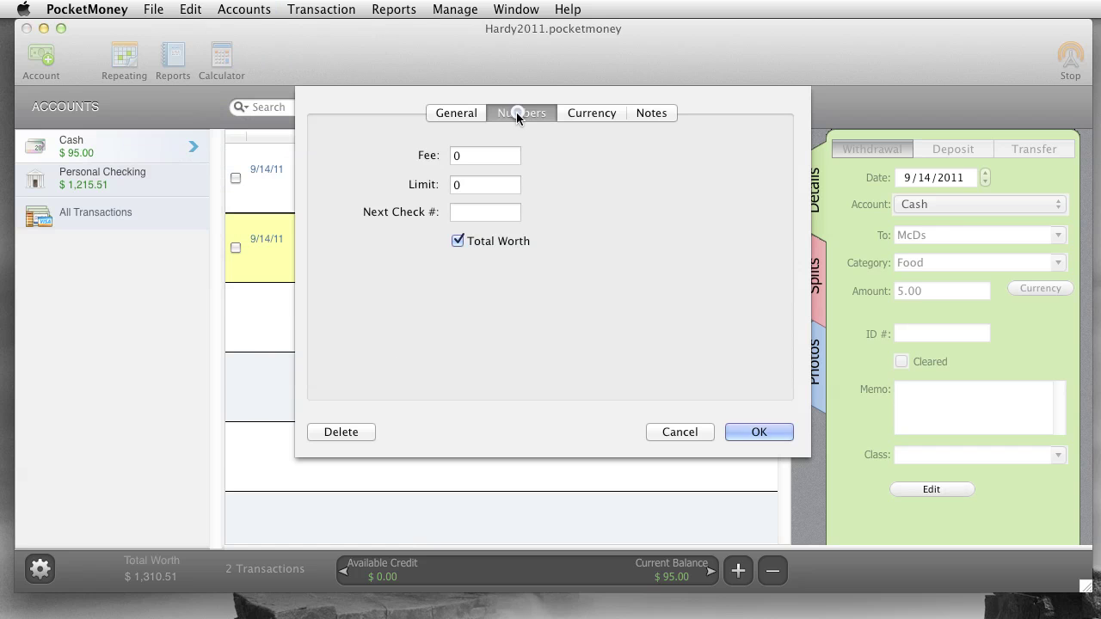
{"action": "left_click", "coordinate": [755, 434]}
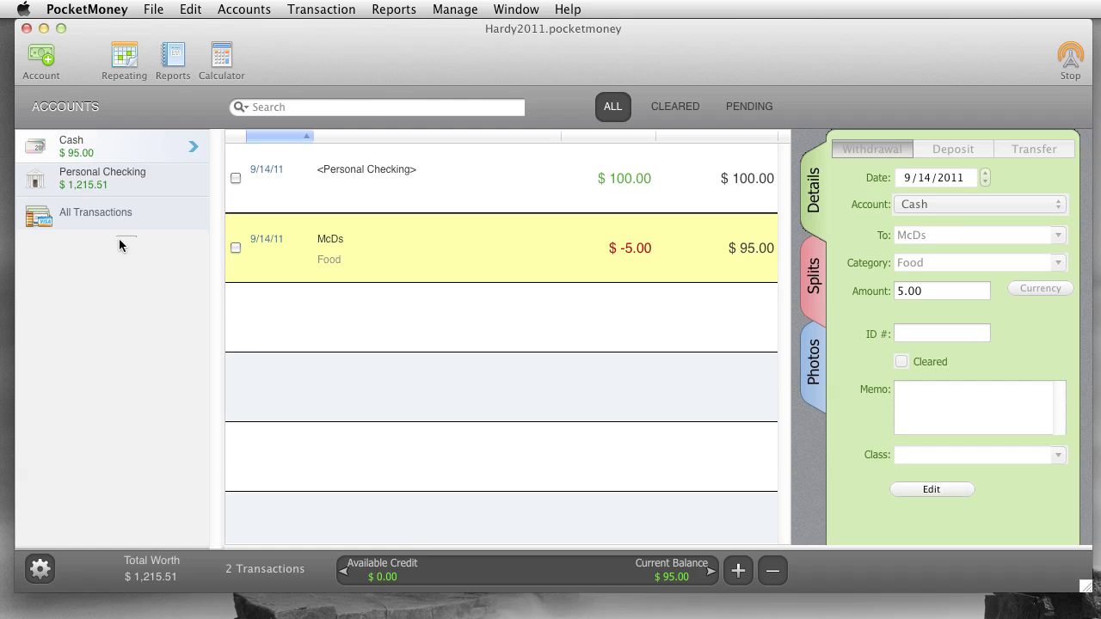
Step: Filter the accounts list to show only the accounts included in Total Worth
{"action": "left_click", "coordinate": [273, 9]}
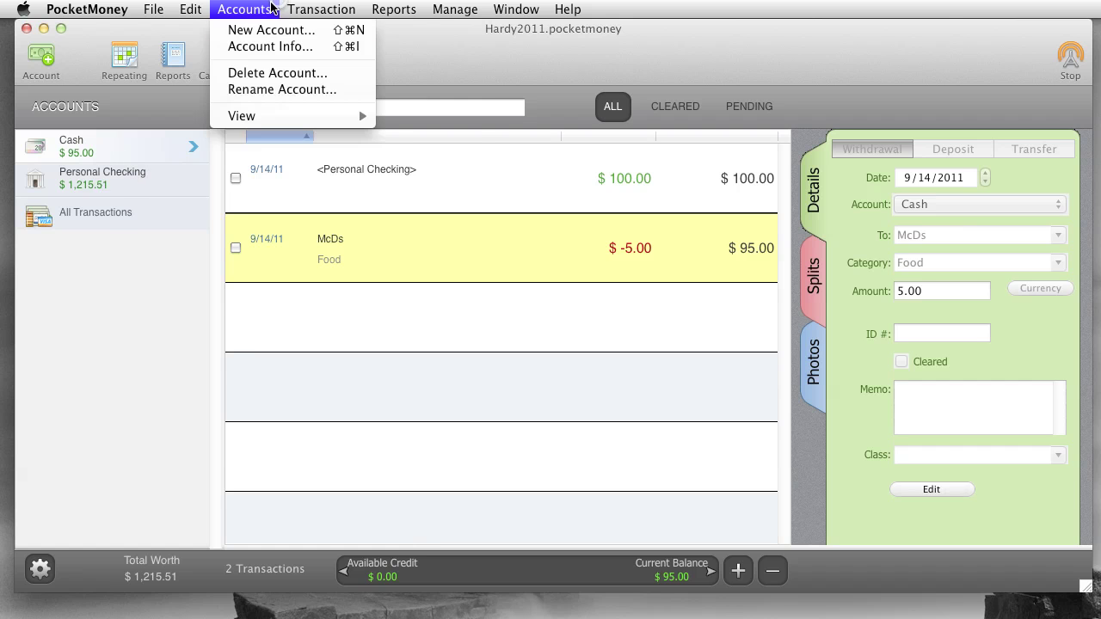
{"action": "mouse_move", "coordinate": [260, 119]}
{"action": "left_click", "coordinate": [422, 133]}
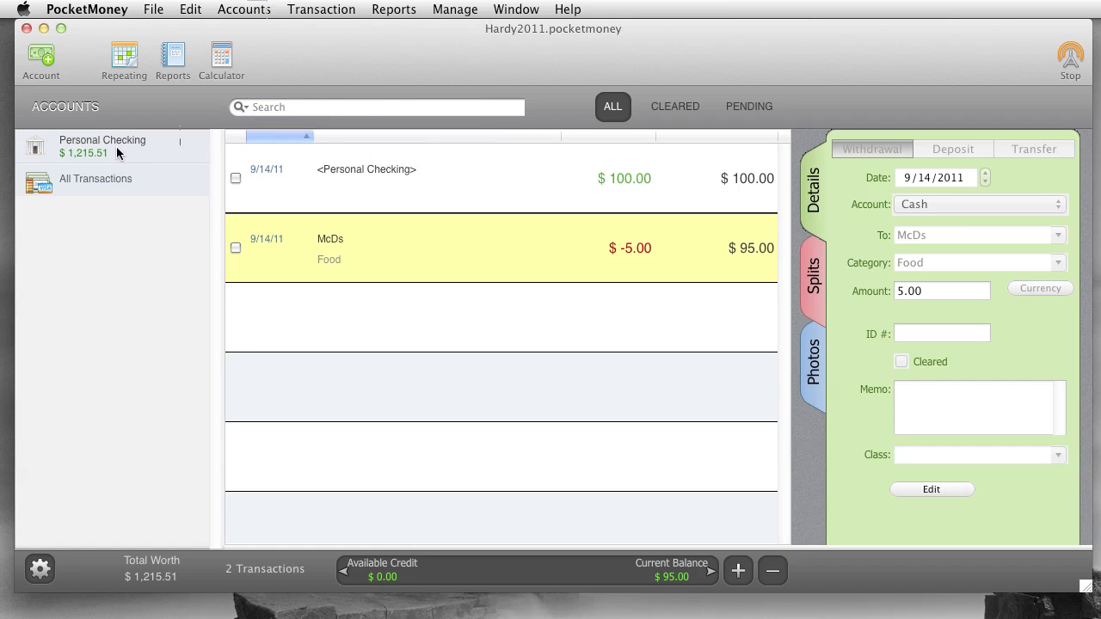
Step: Show all accounts in the list again and include the Cash account in Total Worth
{"action": "left_click", "coordinate": [244, 8]}
{"action": "mouse_move", "coordinate": [284, 115]}
{"action": "left_click", "coordinate": [419, 117]}
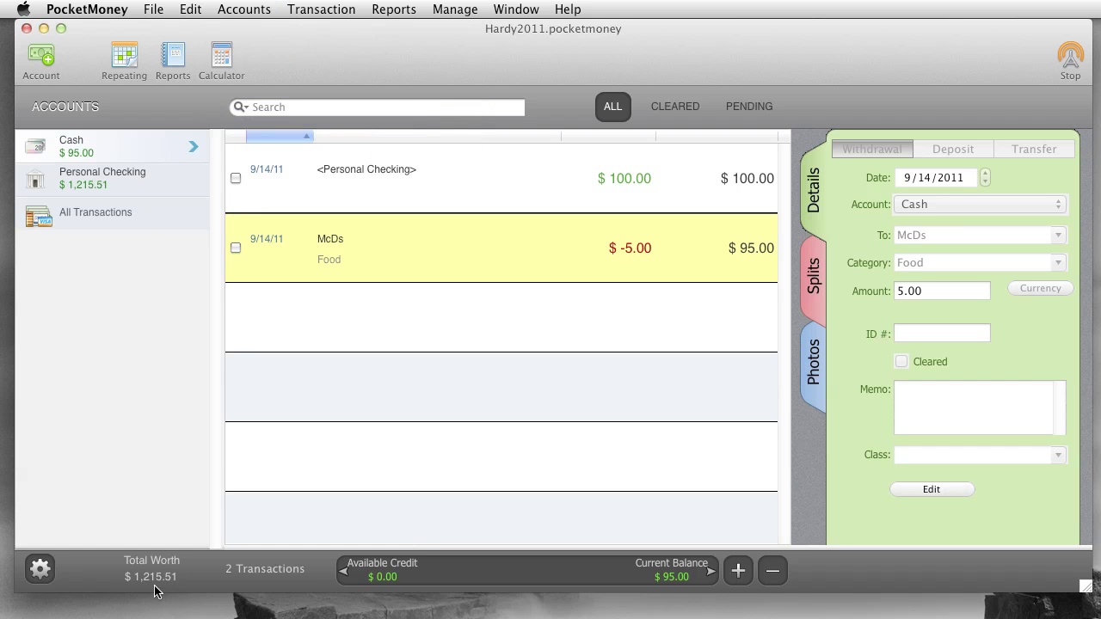
{"action": "right_click", "coordinate": [79, 148]}
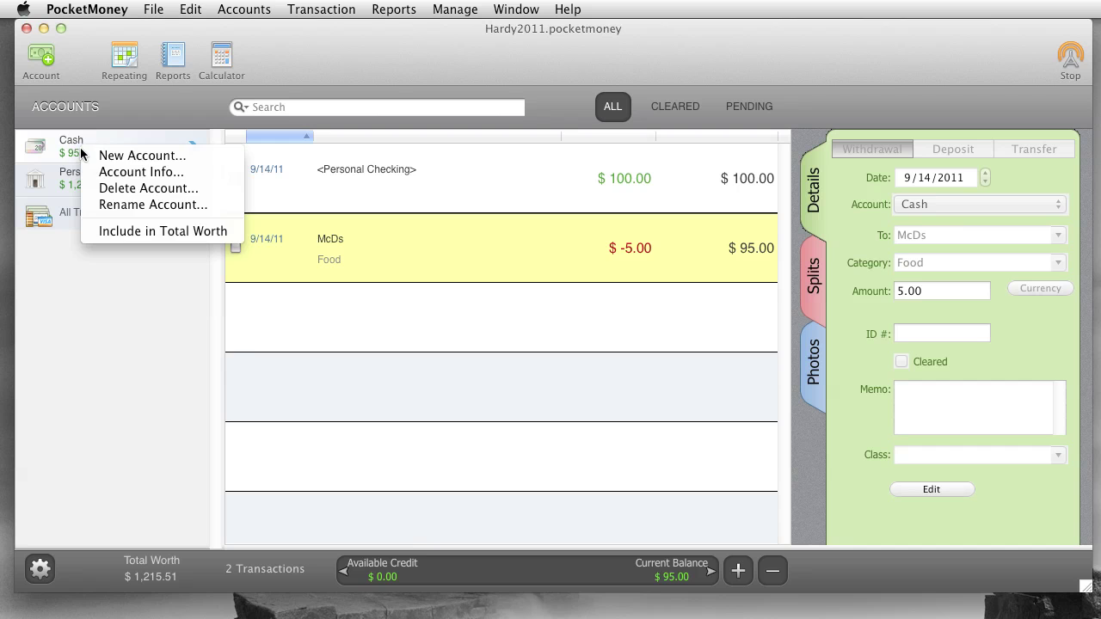
{"action": "left_click", "coordinate": [124, 231]}
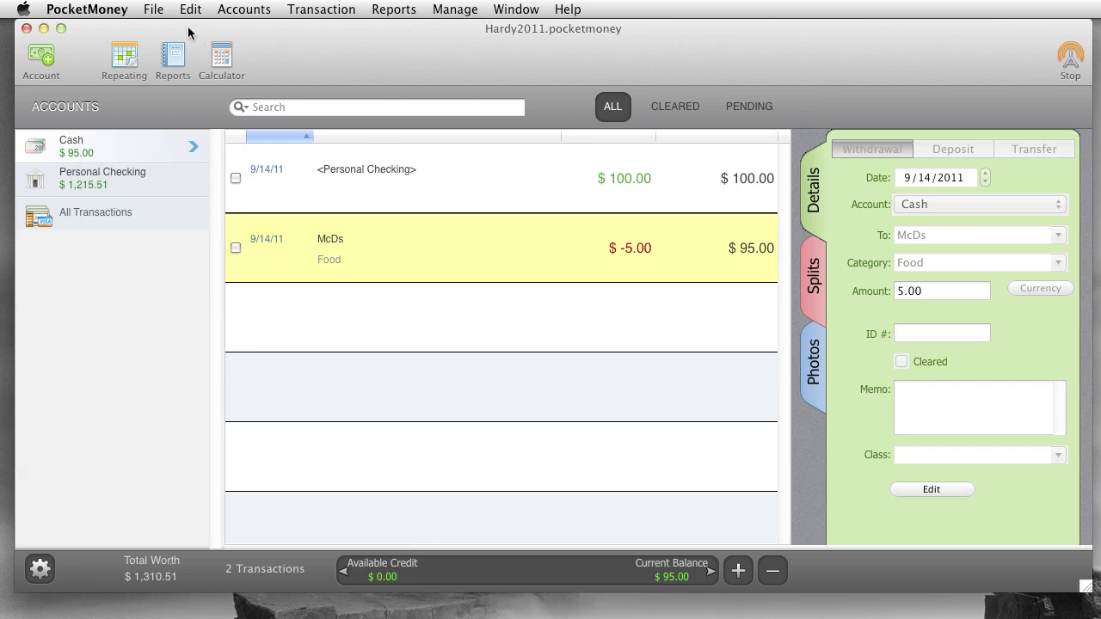
Step: Review the transaction commands and try to edit the $100.00 transfer from Personal Checking in the Cash account
{"action": "left_click", "coordinate": [263, 9]}
{"action": "mouse_move", "coordinate": [307, 7]}
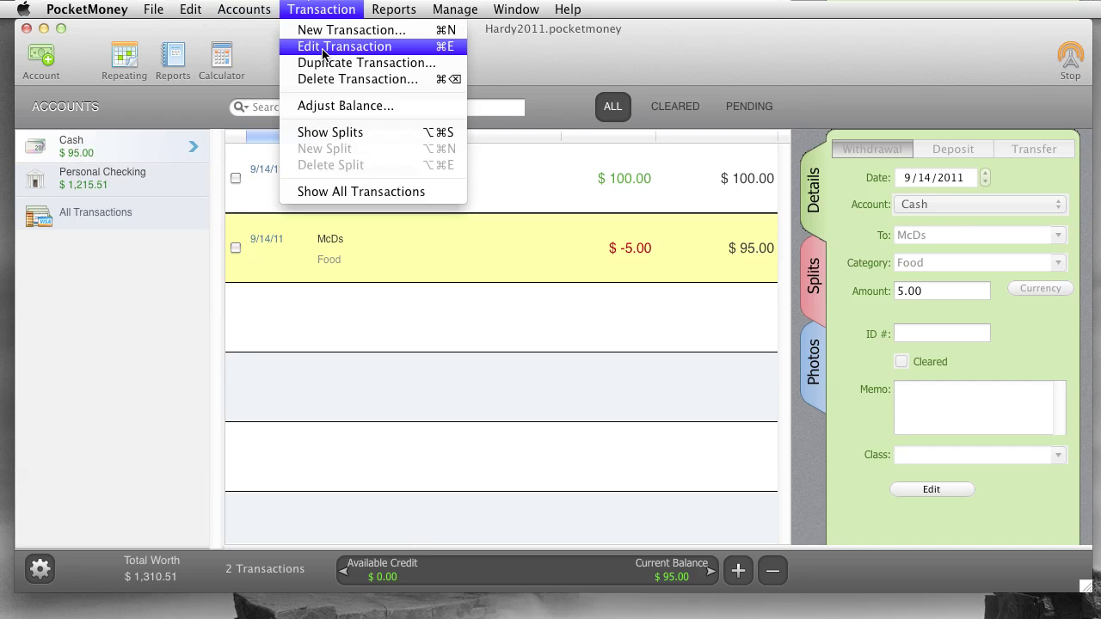
{"action": "left_click", "coordinate": [510, 186]}
{"action": "left_click", "coordinate": [510, 187]}
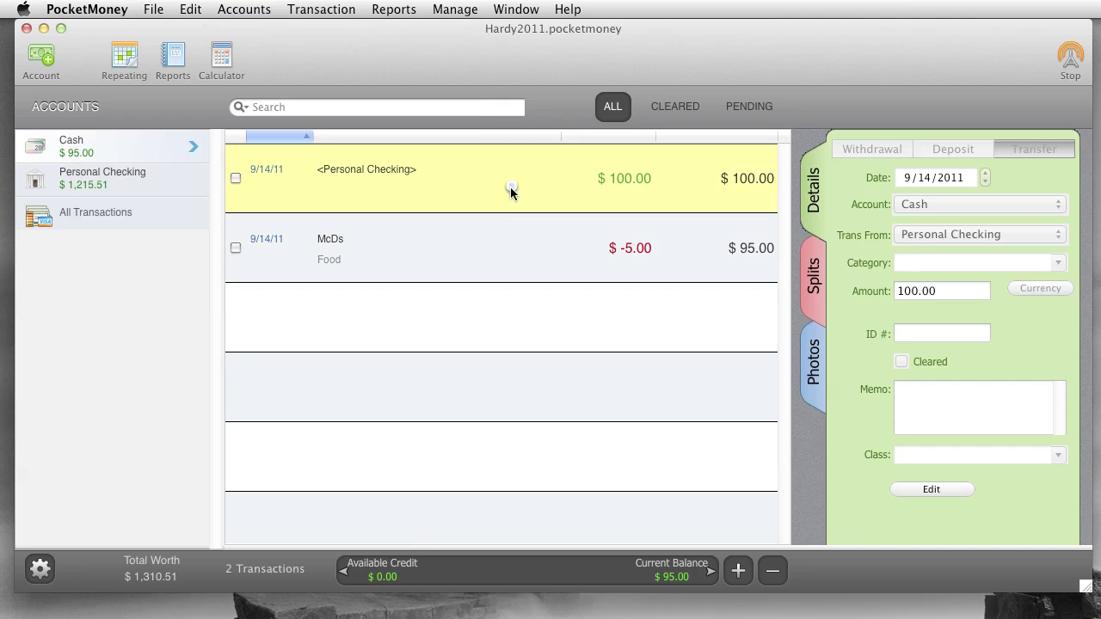
{"action": "key", "text": "super+e"}
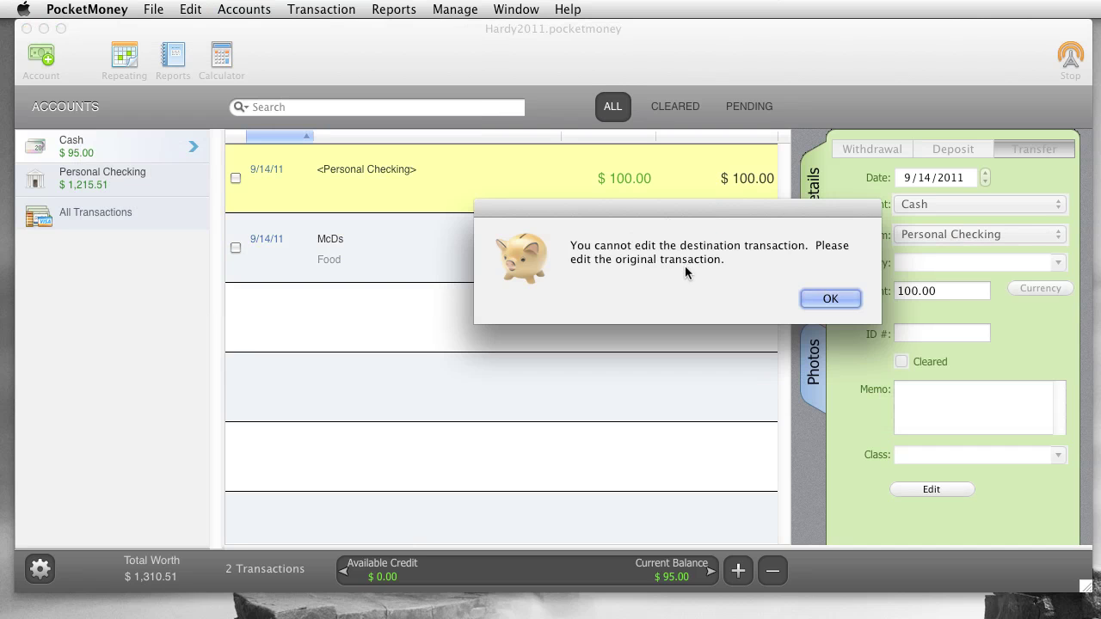
{"action": "left_click", "coordinate": [801, 299]}
Step: Open the Personal Checking account and view the details of its original ATM transfer to Cash
{"action": "left_click", "coordinate": [521, 250]}
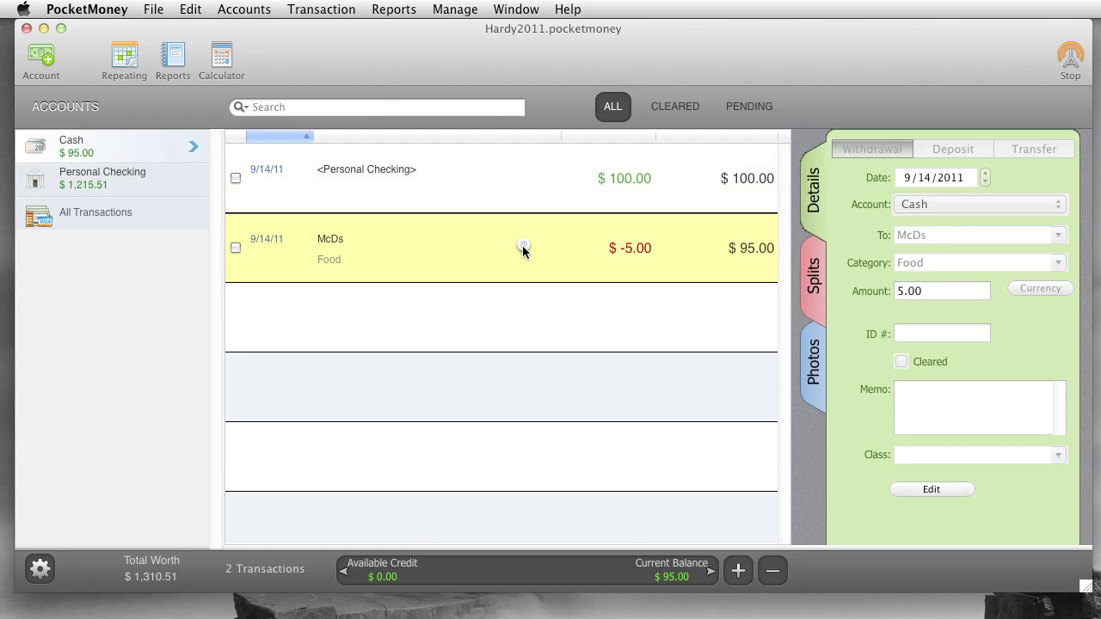
{"action": "left_click", "coordinate": [161, 187]}
{"action": "left_click", "coordinate": [403, 323]}
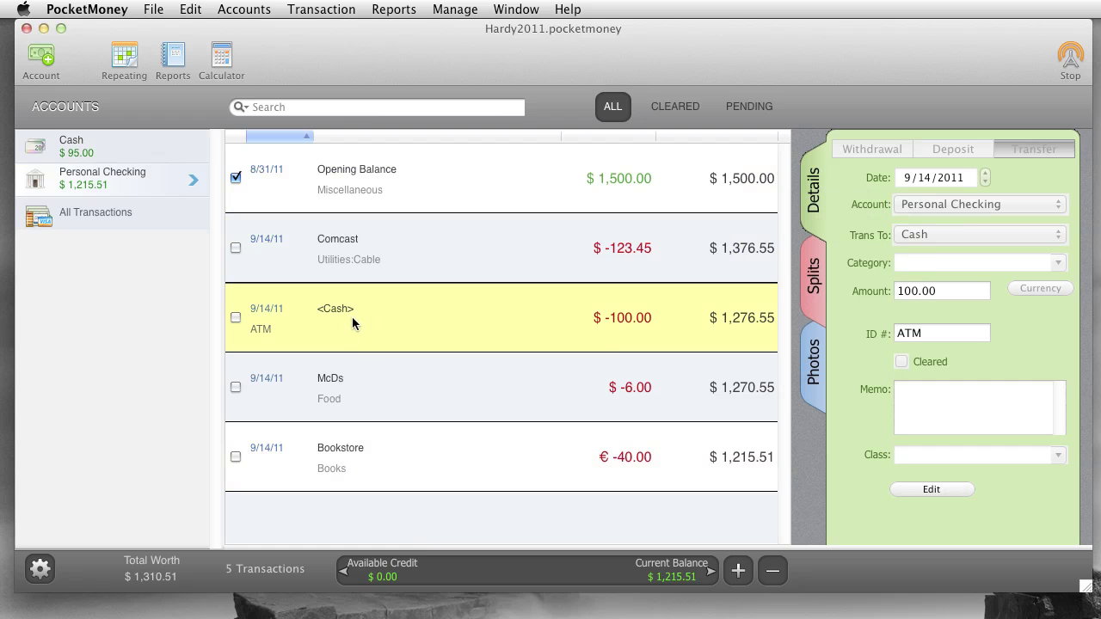
Step: Add a split with category Gas and amount 30 to the McDs transaction in Personal Checking and save it
{"action": "left_click", "coordinate": [368, 403]}
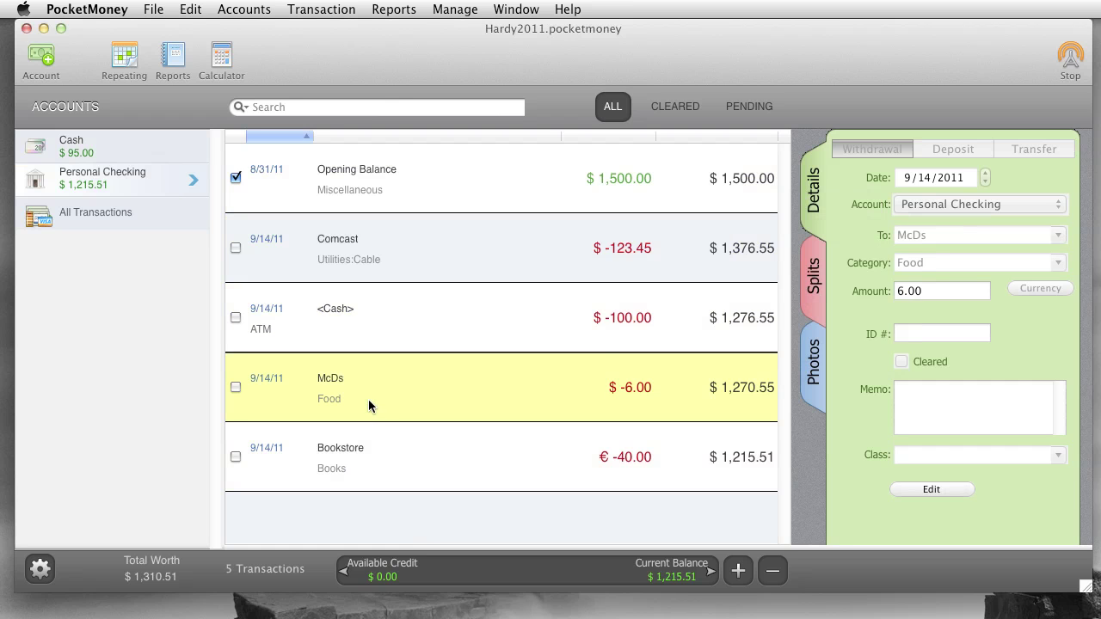
{"action": "left_click", "coordinate": [815, 286]}
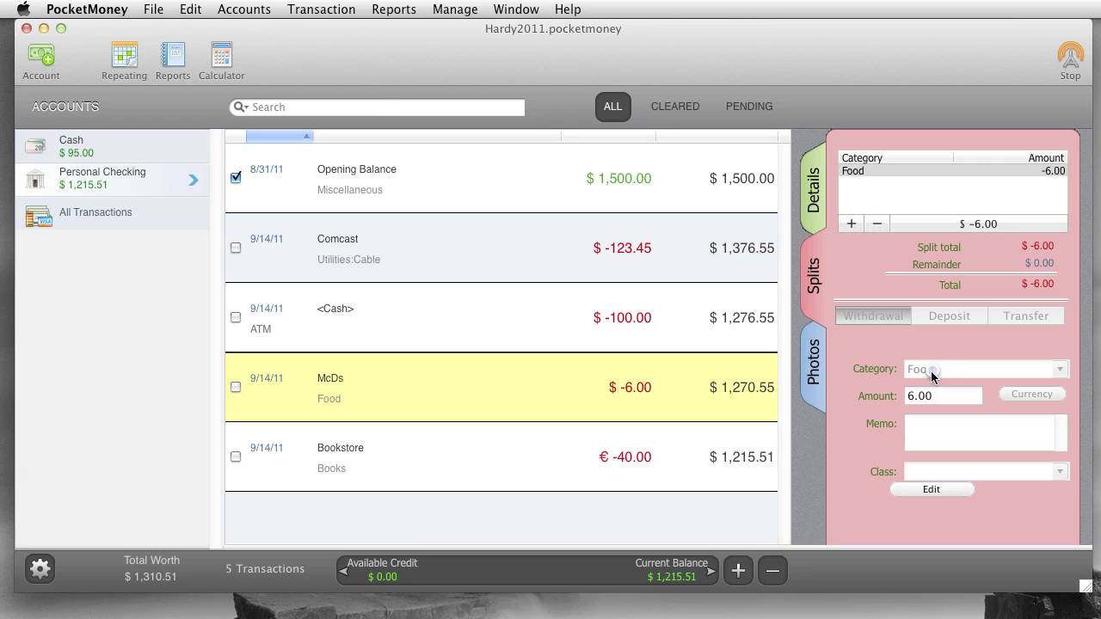
{"action": "left_click", "coordinate": [946, 487]}
{"action": "left_click", "coordinate": [850, 224]}
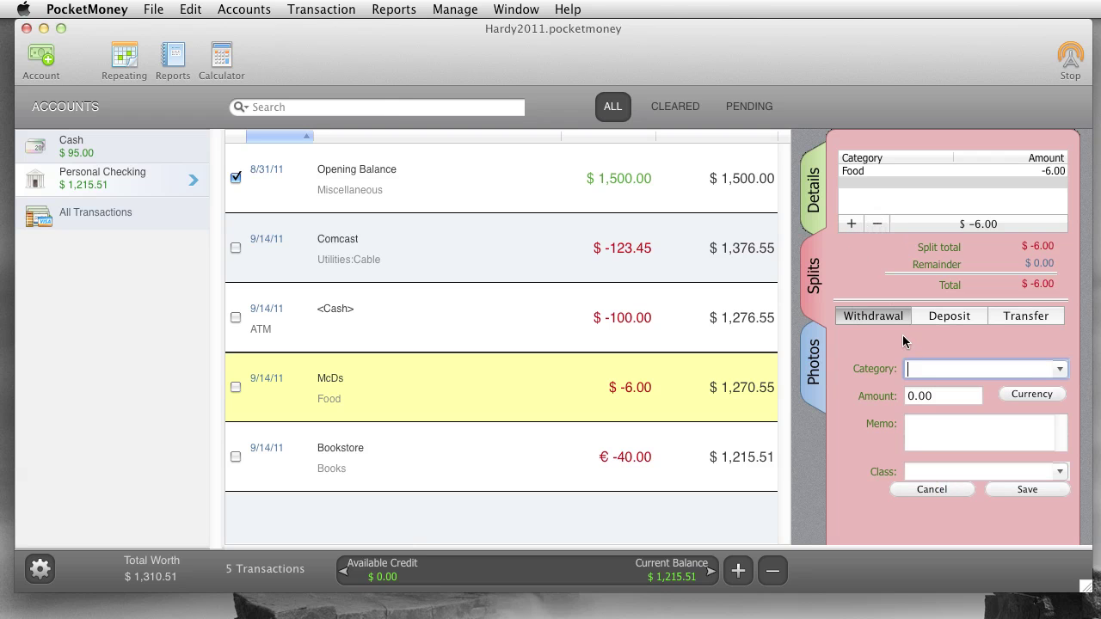
{"action": "type", "text": "Fo"}
{"action": "key", "text": "BackSpace"}
{"action": "key", "text": "BackSpace"}
{"action": "type", "text": "Gas"}
{"action": "key", "text": "Tab"}
{"action": "type", "text": "30"}
{"action": "left_click", "coordinate": [1031, 491]}
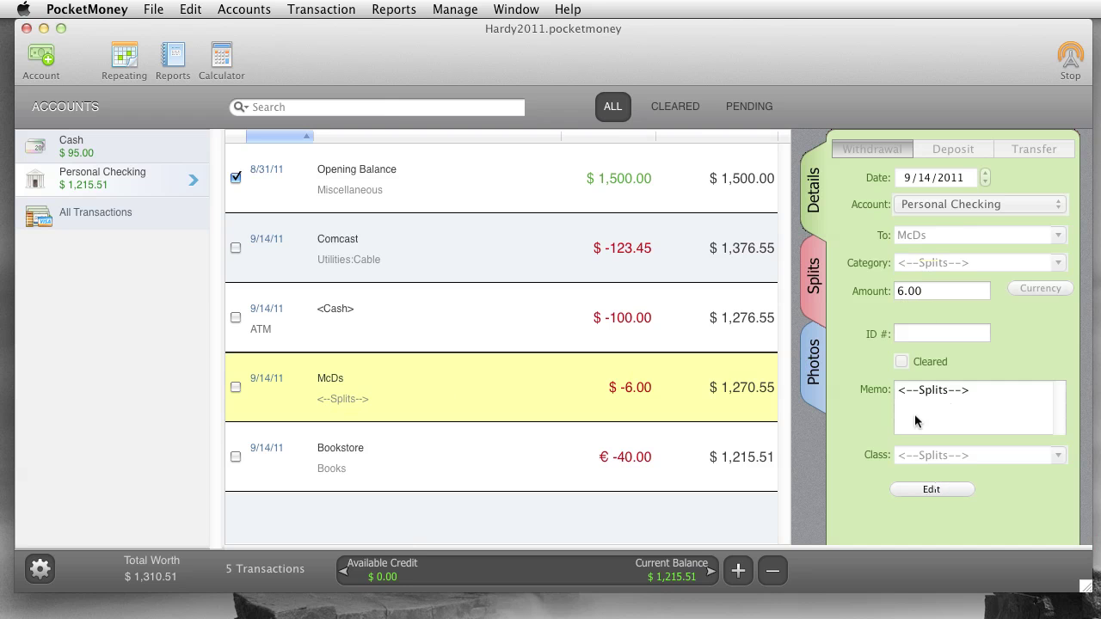
Step: Examine the splits of the McDs transaction and compare them with the Comcast and Cash transfer transactions
{"action": "left_click", "coordinate": [808, 280]}
{"action": "left_click", "coordinate": [813, 196]}
{"action": "left_click", "coordinate": [405, 379]}
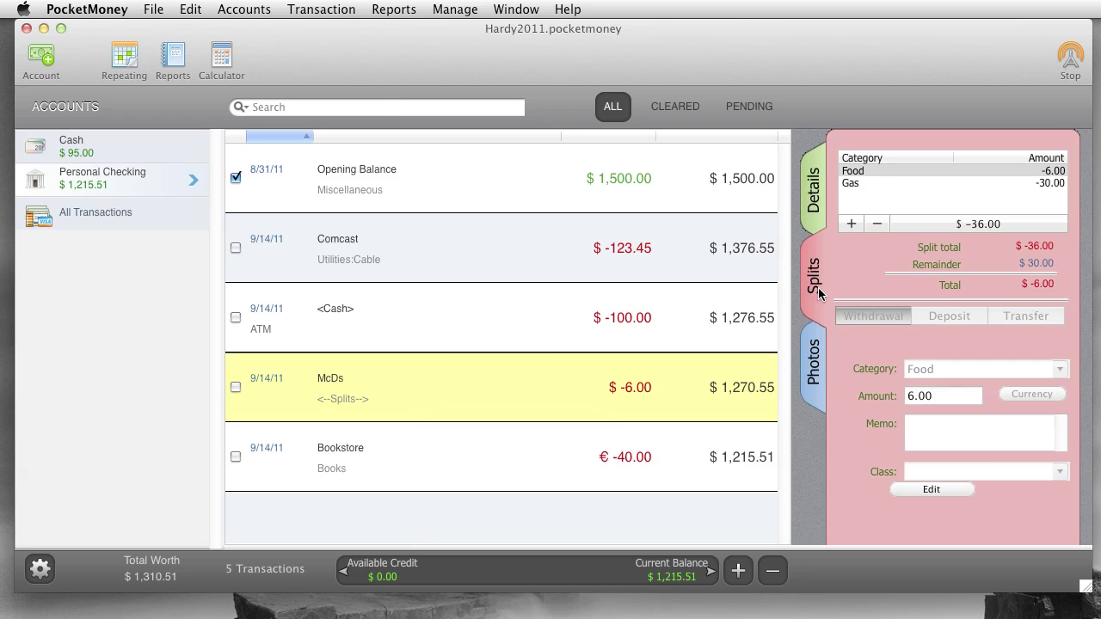
{"action": "left_click", "coordinate": [491, 331]}
{"action": "left_click", "coordinate": [460, 251]}
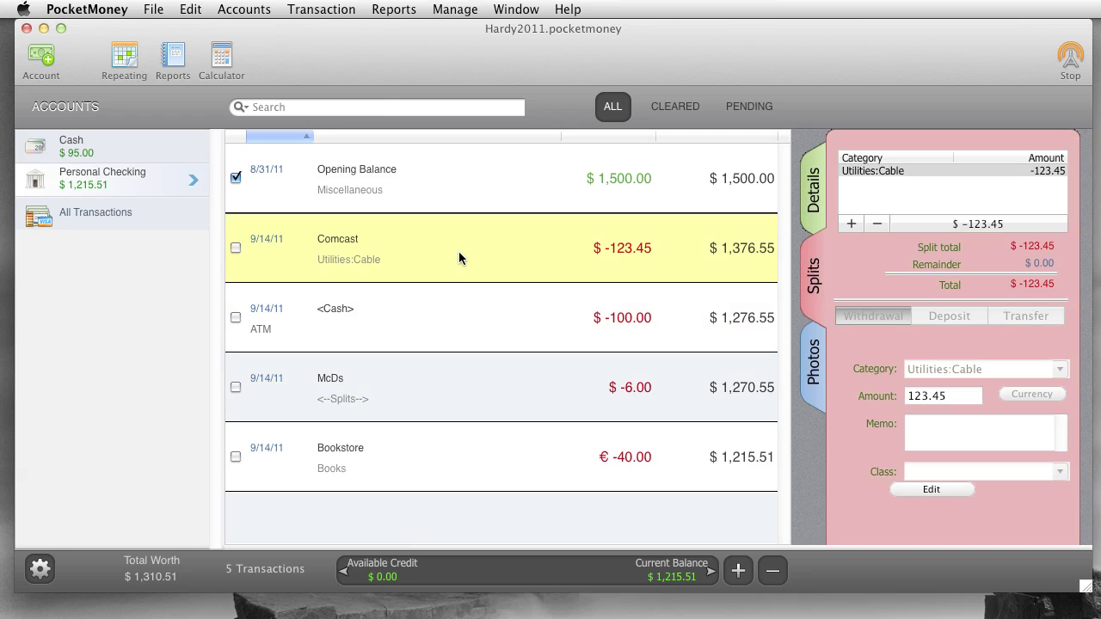
{"action": "left_click", "coordinate": [443, 387]}
{"action": "left_click", "coordinate": [443, 349]}
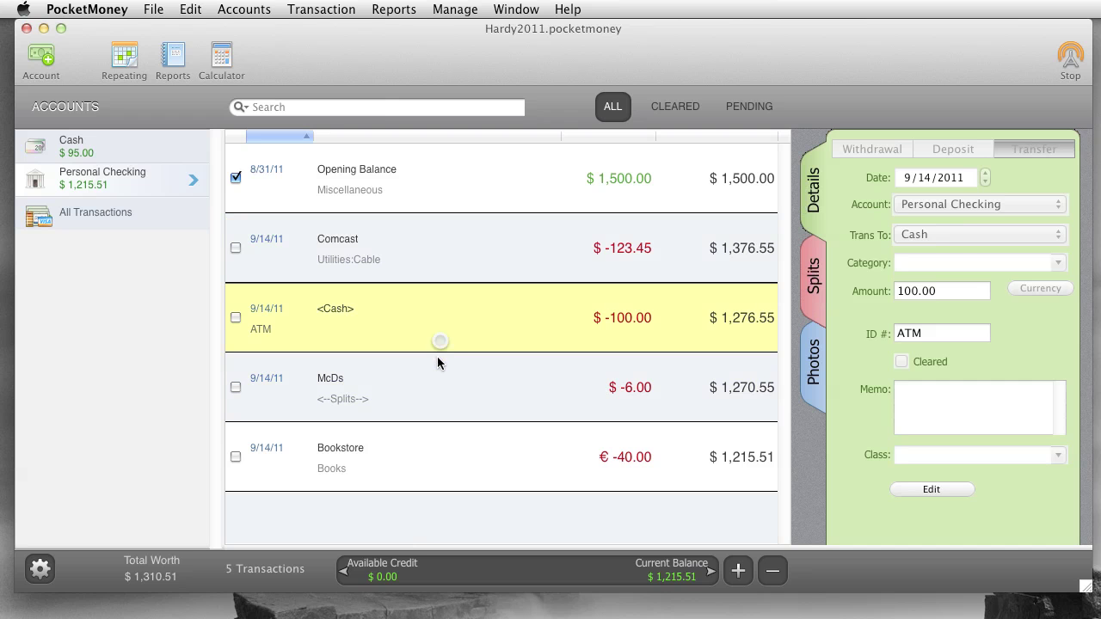
{"action": "left_click", "coordinate": [439, 396]}
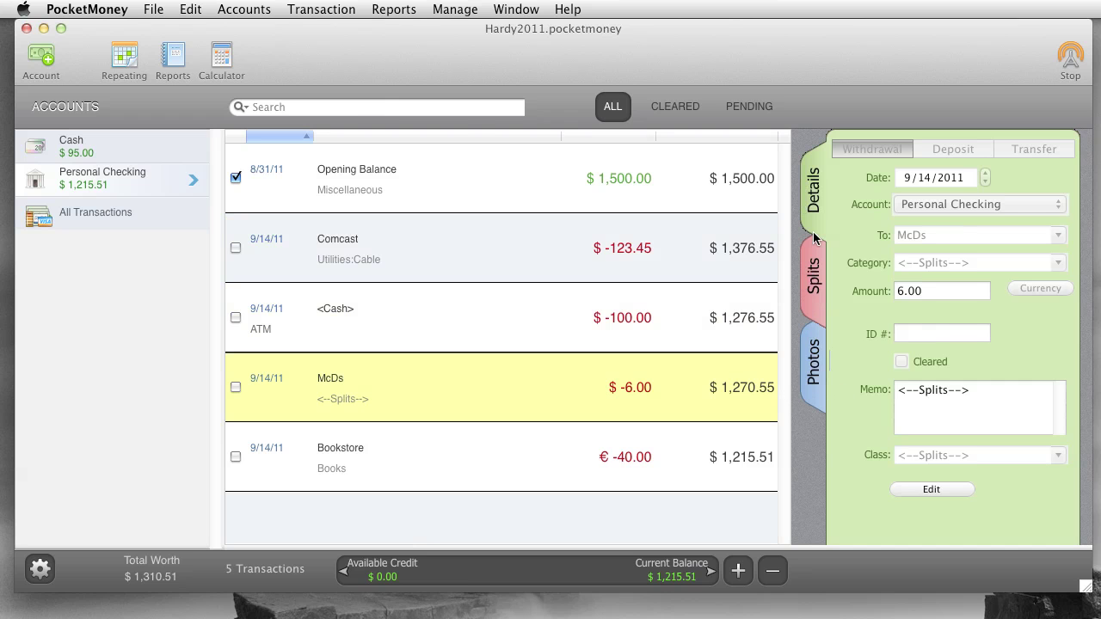
Step: Open the Gas split of the McDs transaction for editing
{"action": "left_click", "coordinate": [305, 8]}
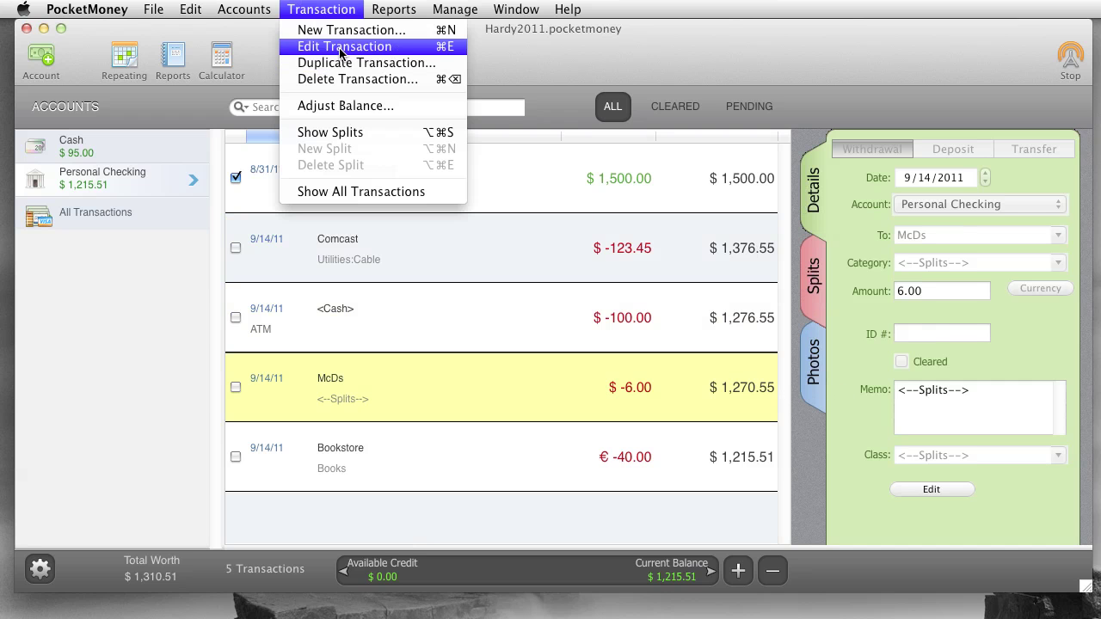
{"action": "left_click", "coordinate": [817, 297]}
{"action": "left_click", "coordinate": [813, 282]}
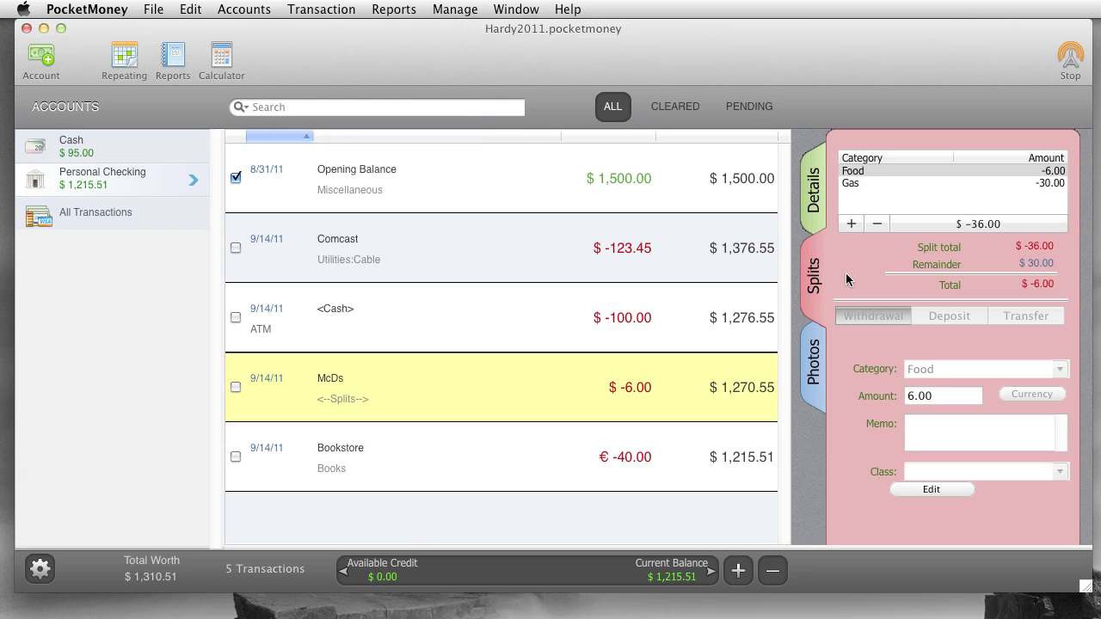
{"action": "left_click", "coordinate": [863, 184]}
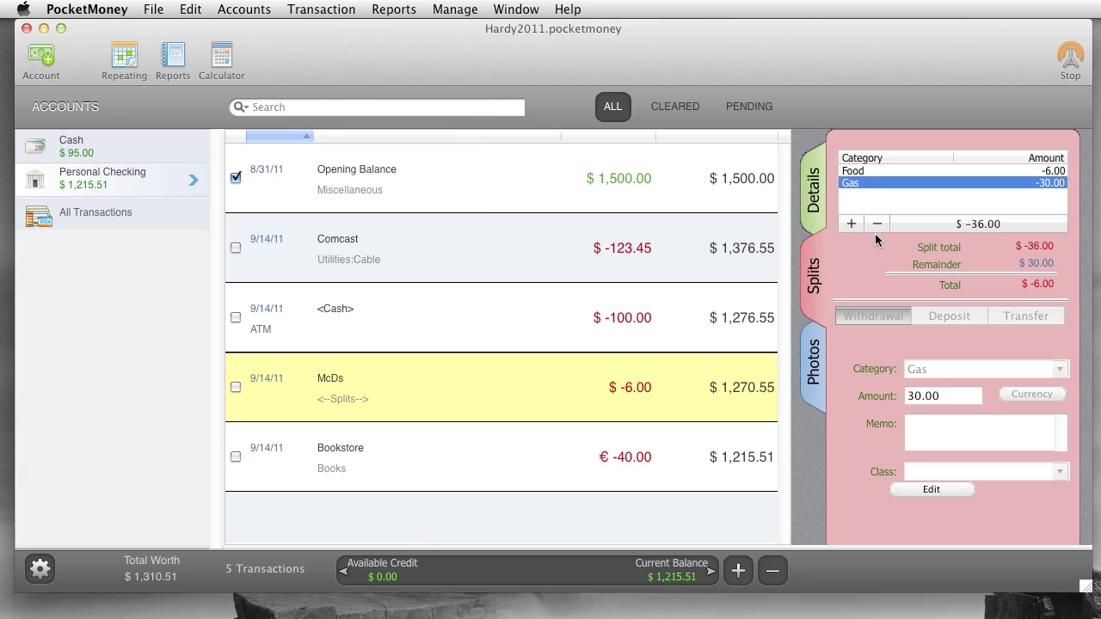
{"action": "left_click", "coordinate": [920, 489]}
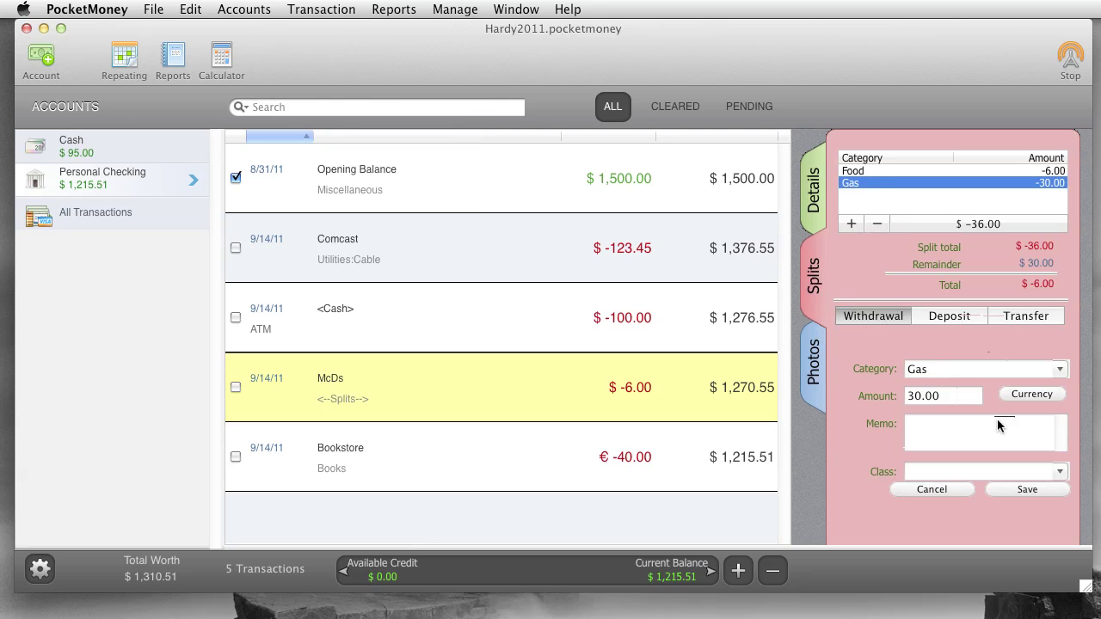
Step: Start adding a picture to the McDs transaction and browse the Desktop folder for a suitable image
{"action": "left_click", "coordinate": [813, 370]}
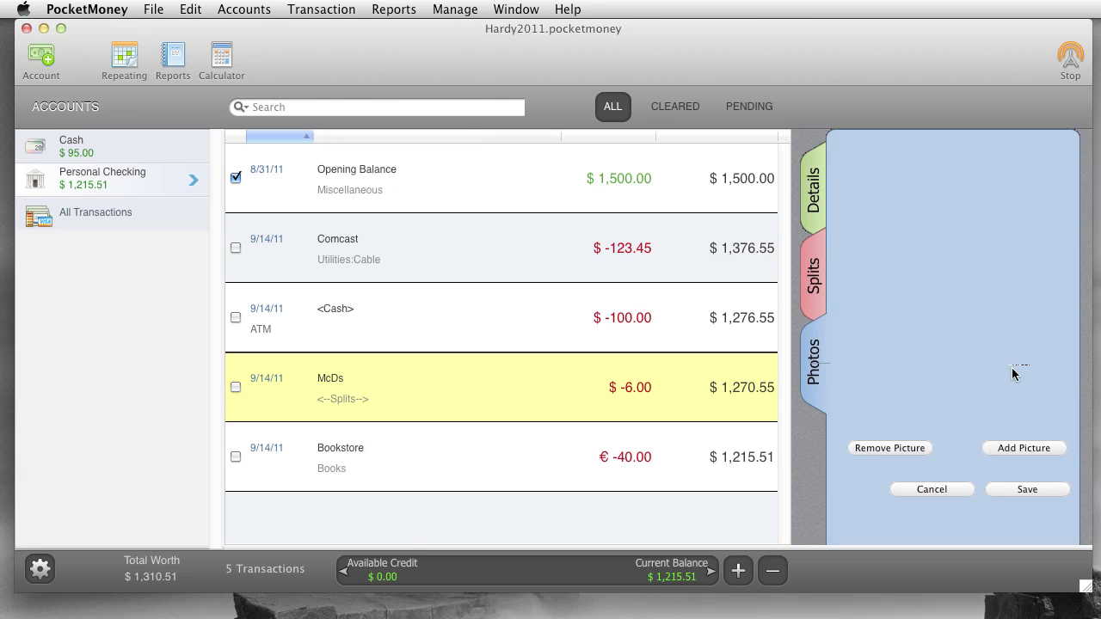
{"action": "left_click", "coordinate": [1013, 447]}
{"action": "left_click_drag", "start_coordinate": [1041, 264], "coordinate": [478, 135]}
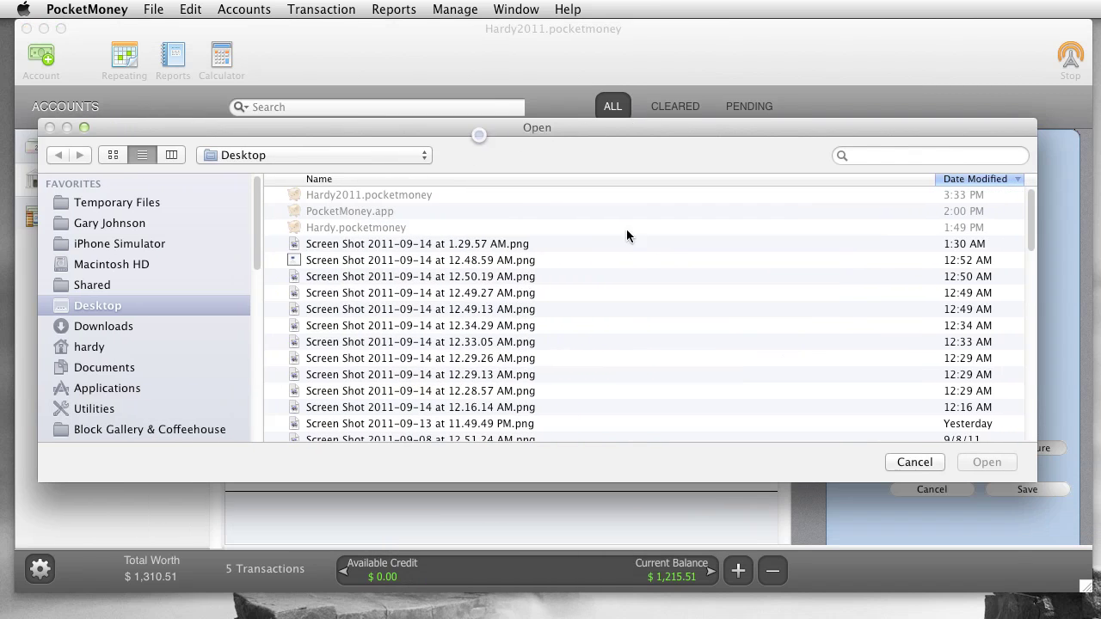
{"action": "left_click", "coordinate": [448, 260]}
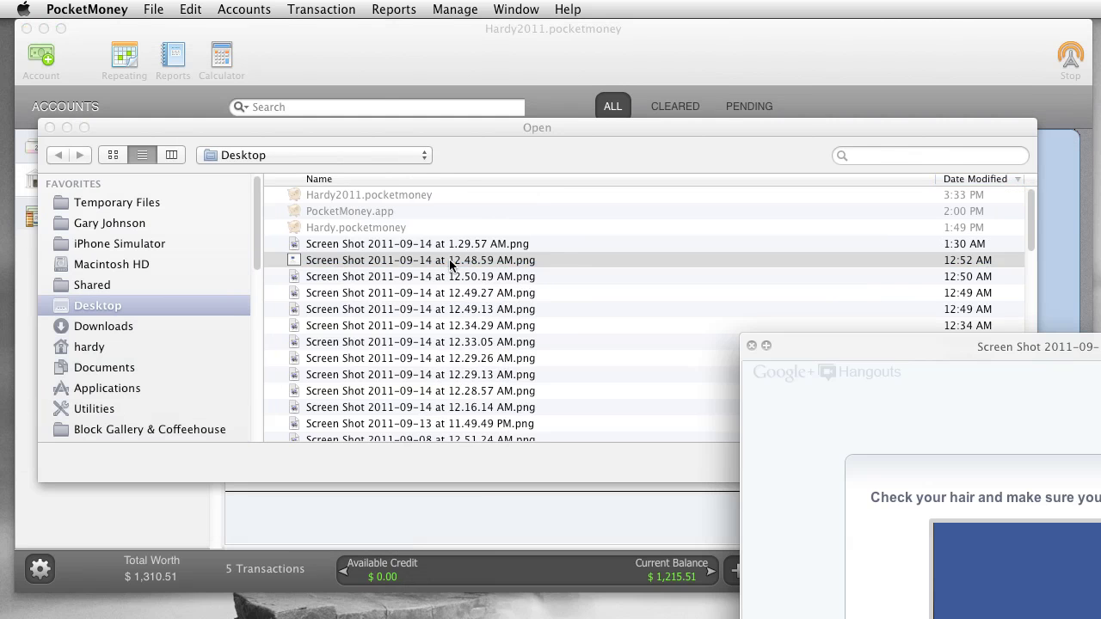
{"action": "left_click", "coordinate": [449, 260]}
{"action": "scroll", "coordinate": [378, 275], "scroll_direction": "down", "scroll_amount": 5}
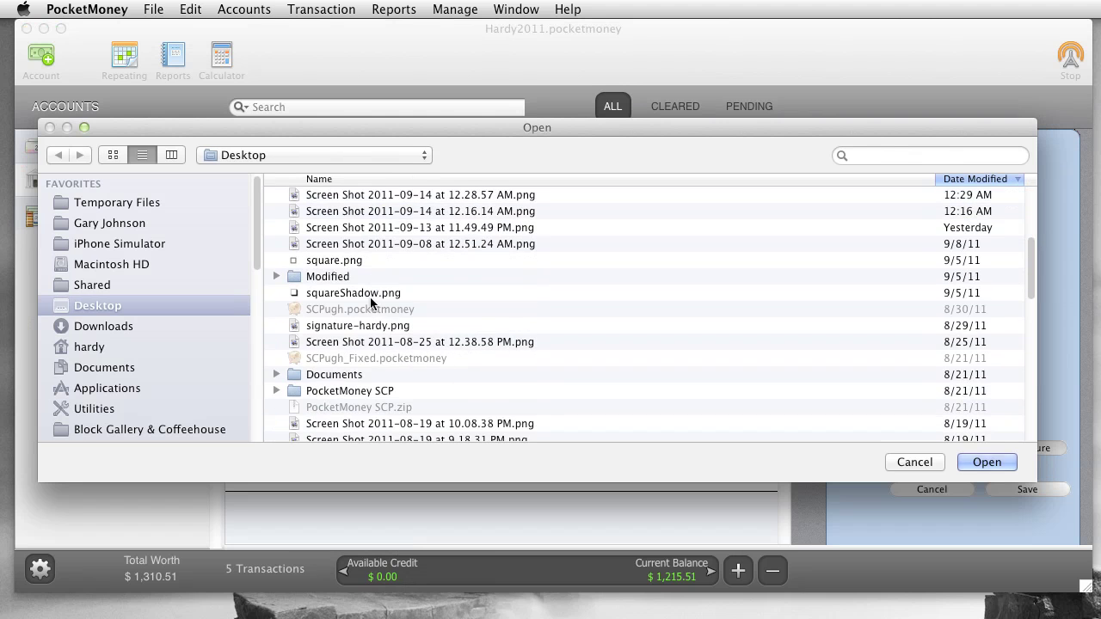
{"action": "scroll", "coordinate": [370, 297], "scroll_direction": "down", "scroll_amount": 1}
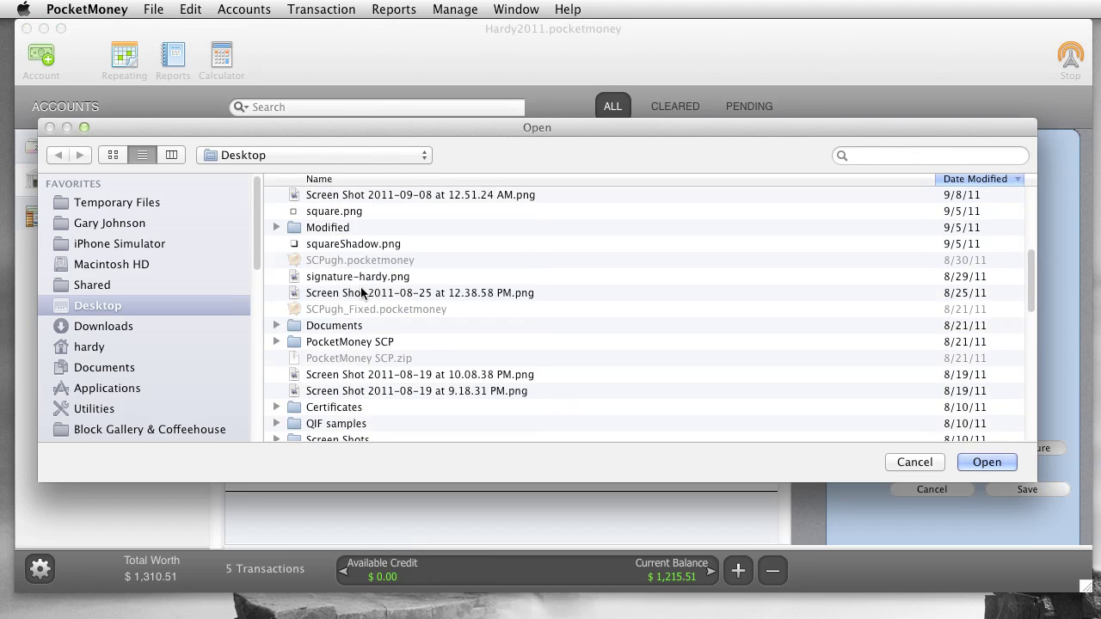
{"action": "scroll", "coordinate": [370, 292], "scroll_direction": "down", "scroll_amount": 5}
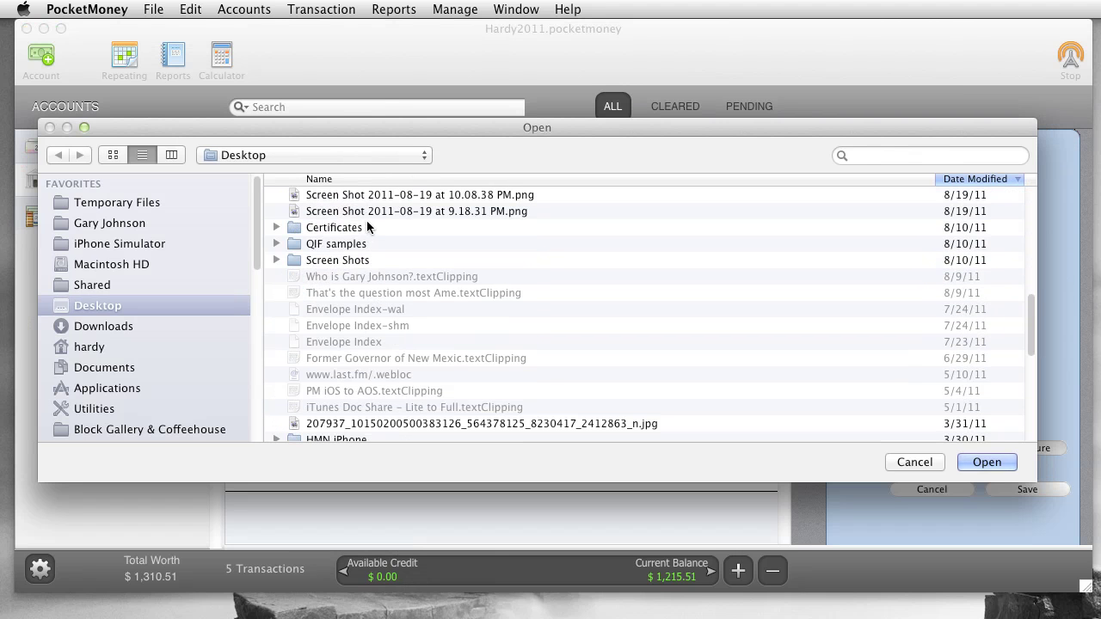
{"action": "scroll", "coordinate": [383, 275], "scroll_direction": "down", "scroll_amount": 5}
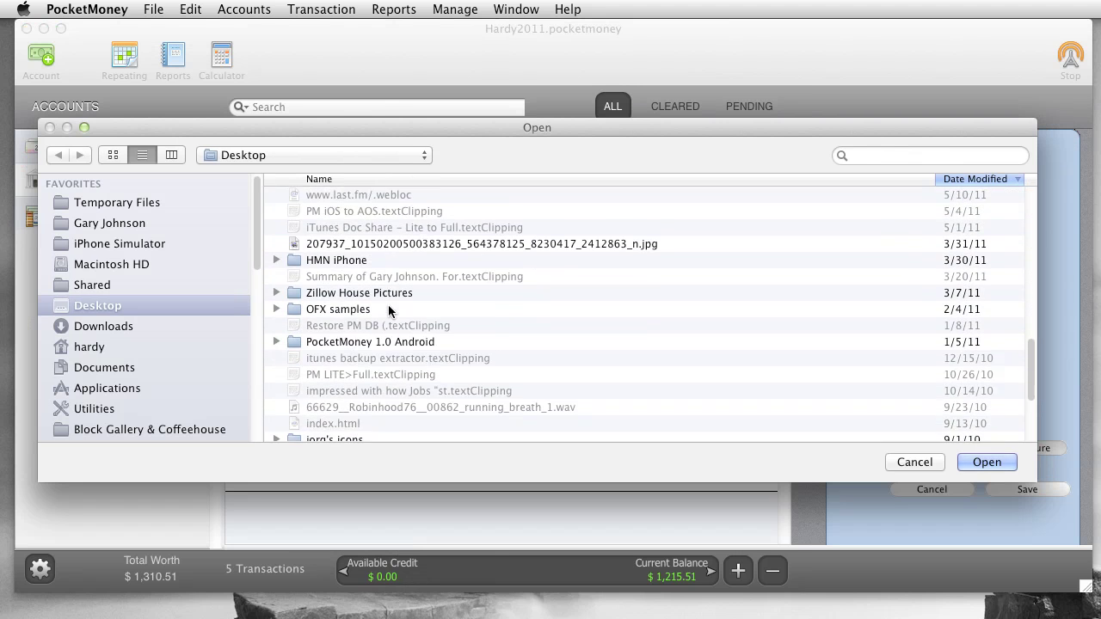
{"action": "scroll", "coordinate": [388, 304], "scroll_direction": "down", "scroll_amount": 5}
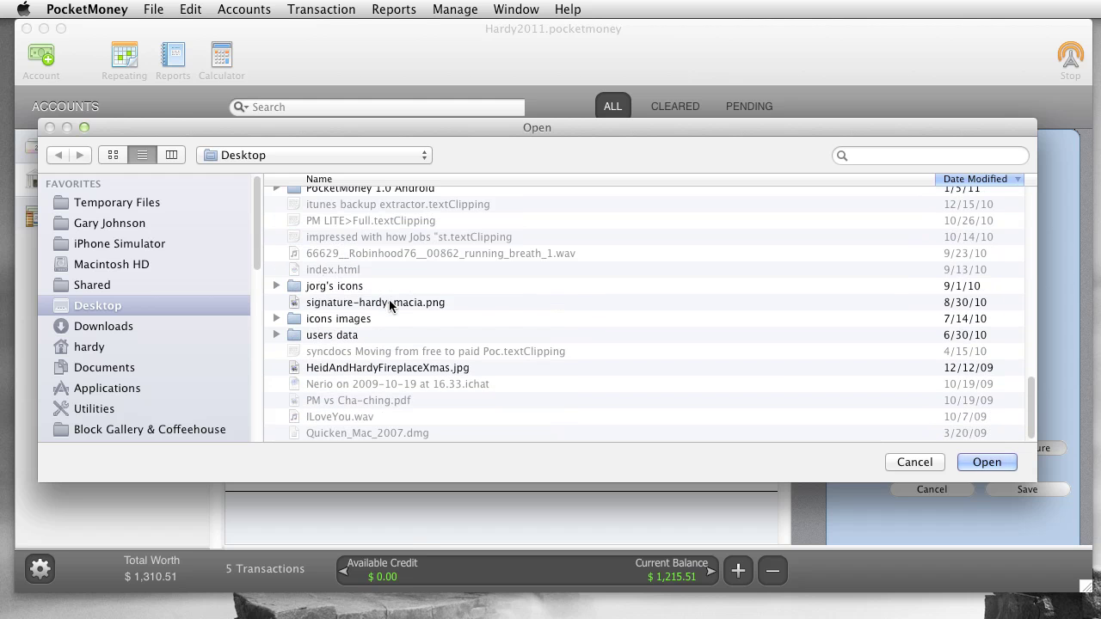
{"action": "scroll", "coordinate": [389, 306], "scroll_direction": "up", "scroll_amount": 20}
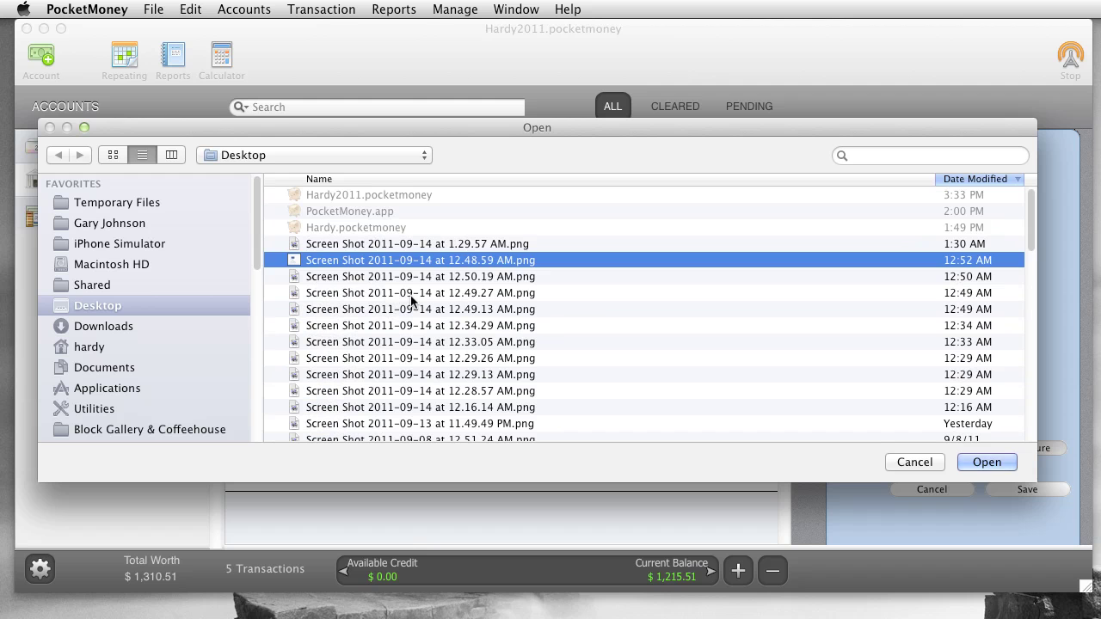
Step: Preview the Desktop screenshots and add "Screen Shot 2011-09-14 at 12.34.29 AM.png" as the McDs transaction's picture
{"action": "left_click", "coordinate": [412, 294]}
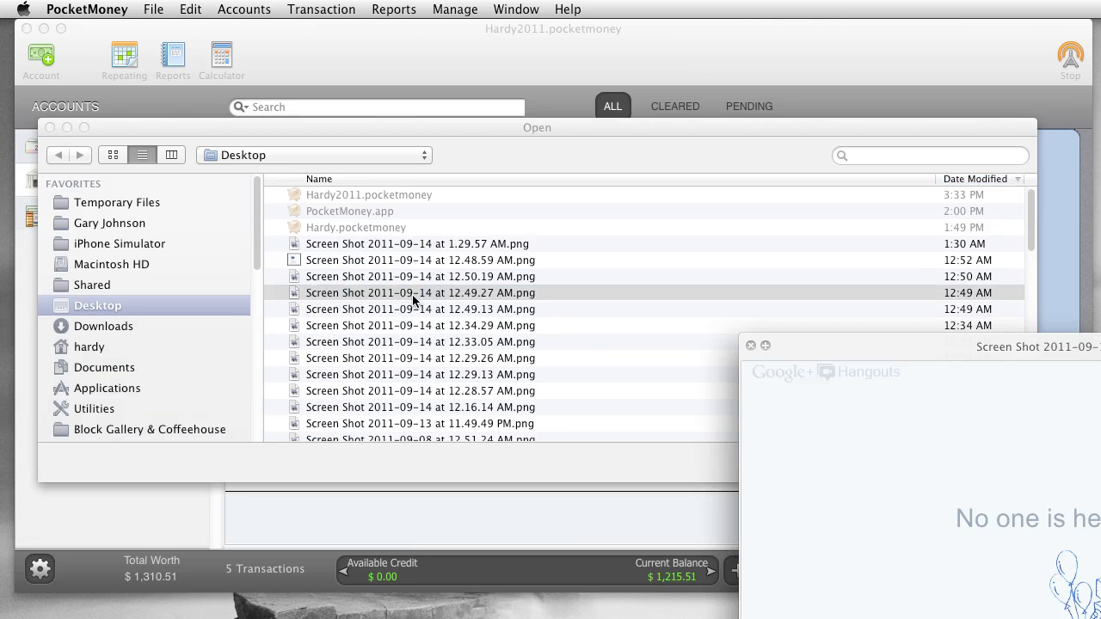
{"action": "left_click", "coordinate": [411, 308]}
{"action": "left_click", "coordinate": [409, 326]}
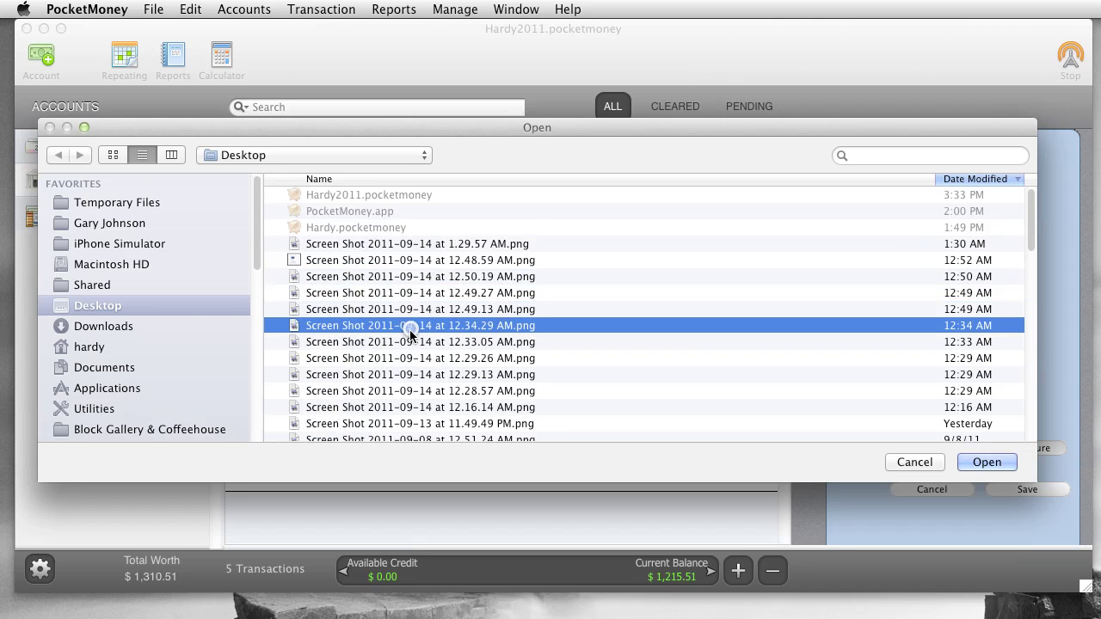
{"action": "key", "text": "space"}
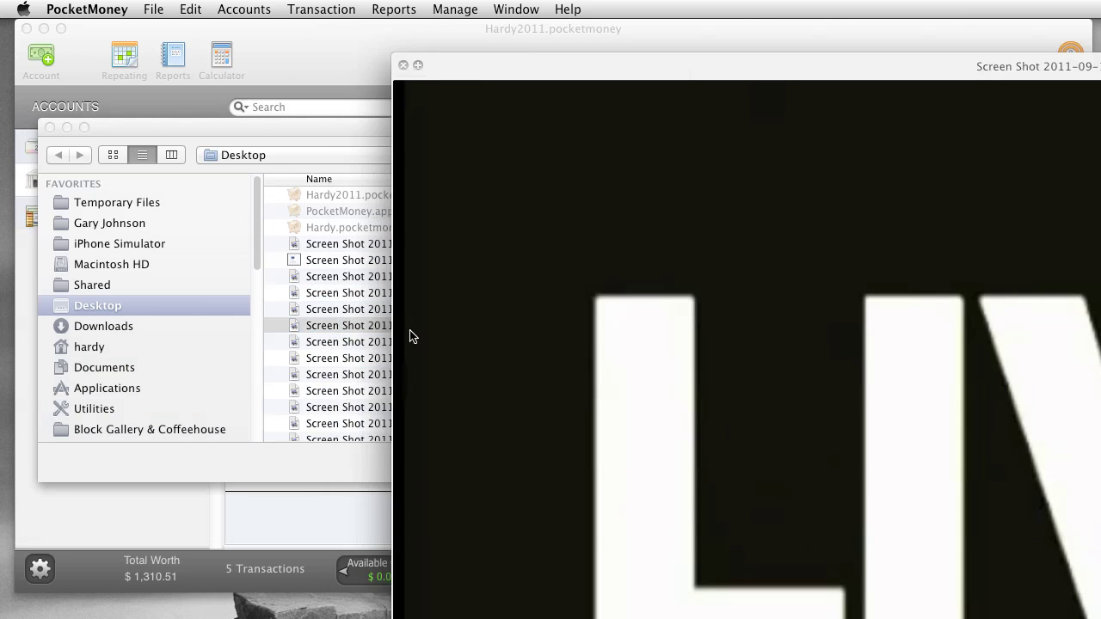
{"action": "key", "text": "space"}
{"action": "left_click", "coordinate": [982, 461]}
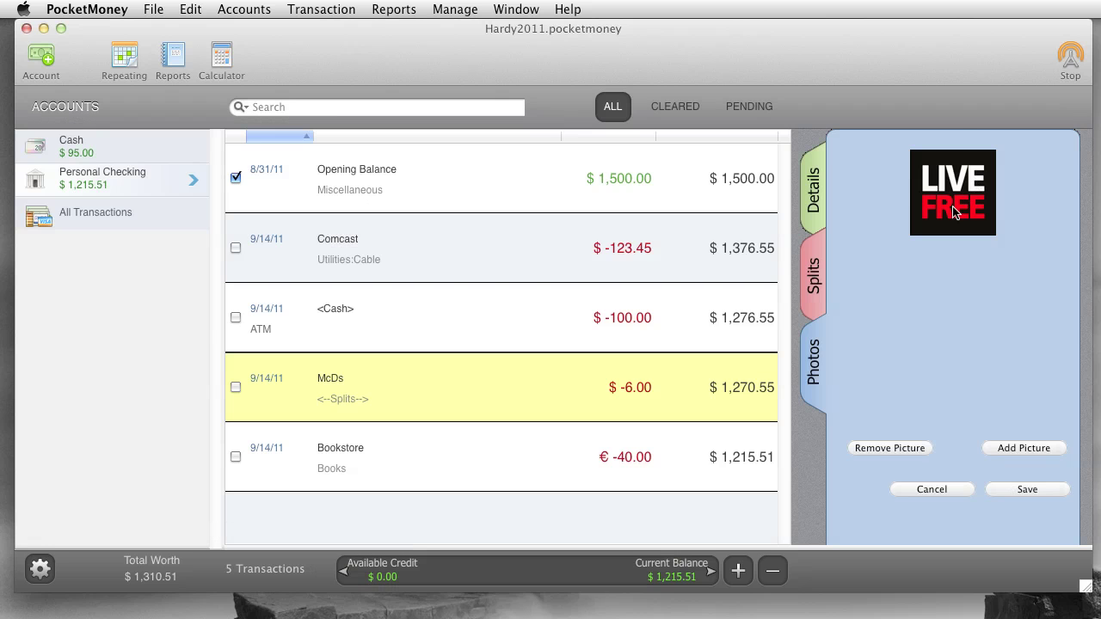
Step: Review the details and photo of the McDs transaction and save it
{"action": "left_click", "coordinate": [822, 268]}
{"action": "left_click", "coordinate": [812, 208]}
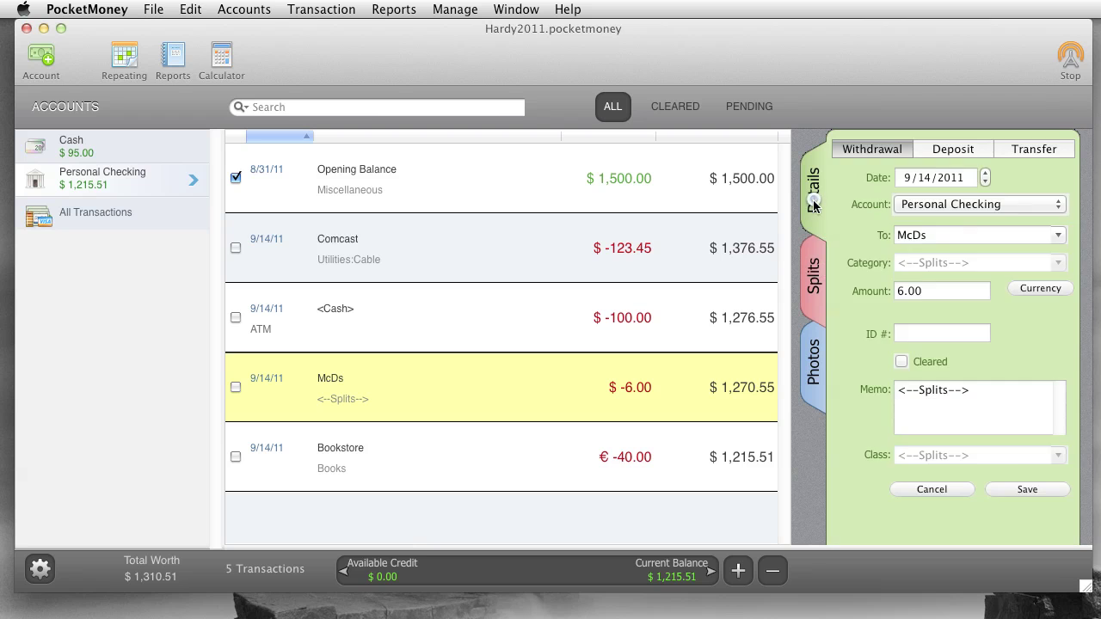
{"action": "left_click", "coordinate": [815, 372]}
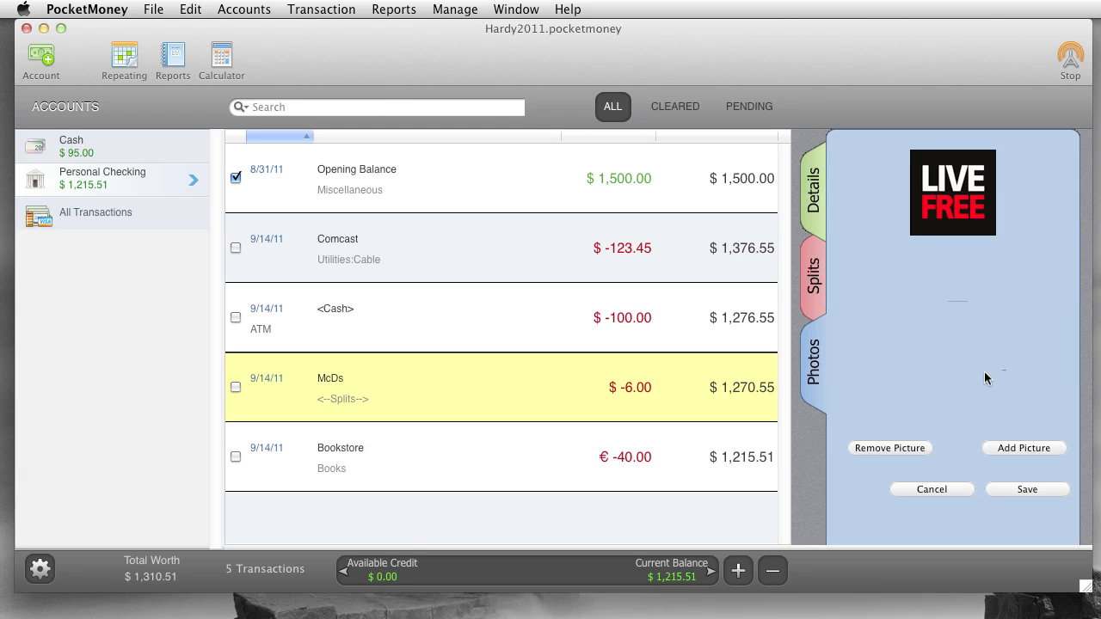
{"action": "left_click", "coordinate": [307, 7]}
{"action": "left_click", "coordinate": [1055, 491]}
{"action": "left_click", "coordinate": [1042, 488]}
Step: Adjust the Personal Checking balance to 2000 based on all transactions and create the adjustment
{"action": "left_click", "coordinate": [331, 7]}
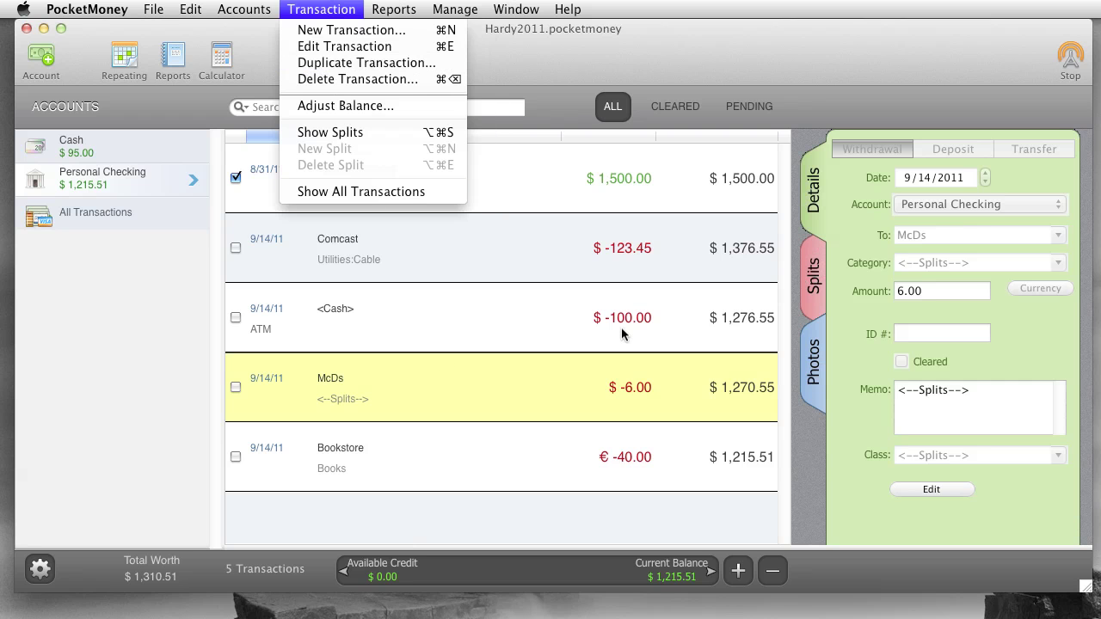
{"action": "left_click", "coordinate": [346, 106]}
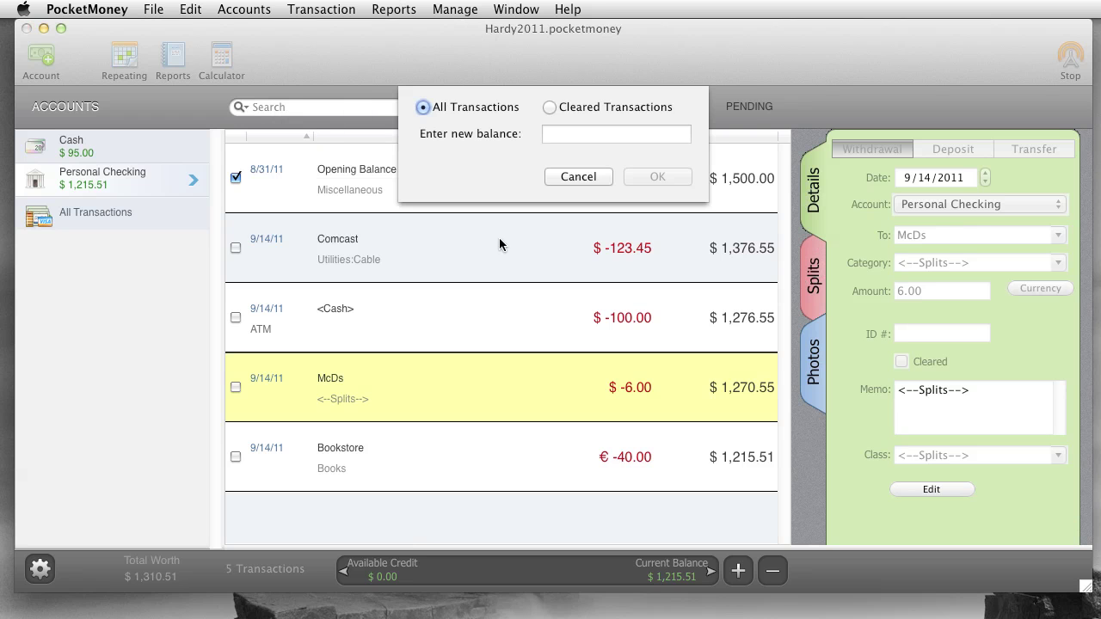
{"action": "left_click", "coordinate": [580, 137]}
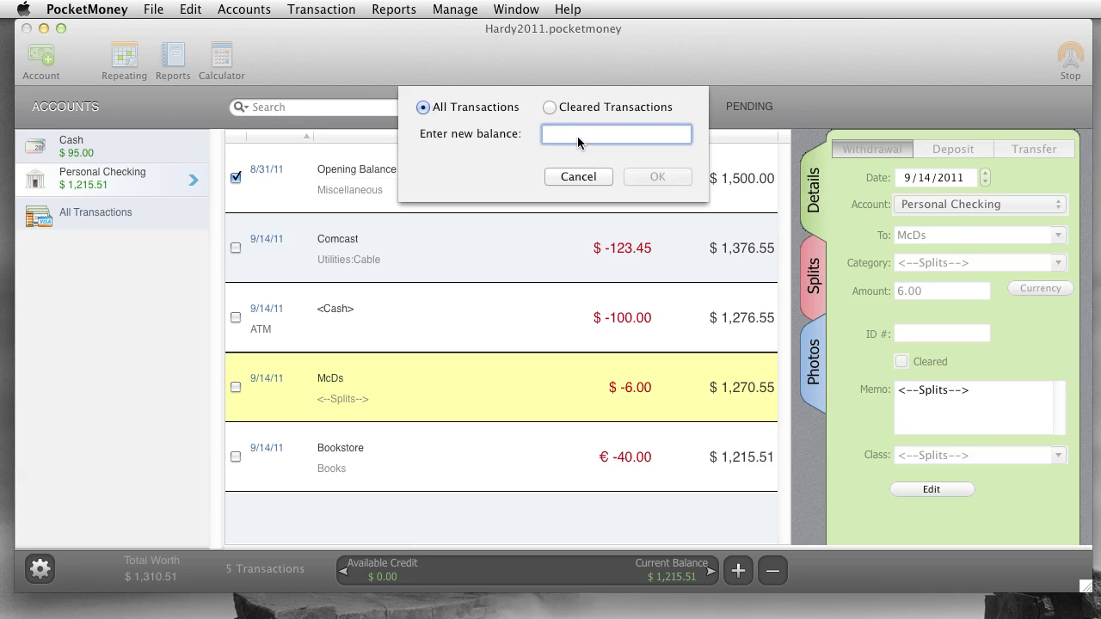
{"action": "type", "text": "2000"}
{"action": "left_click", "coordinate": [650, 177]}
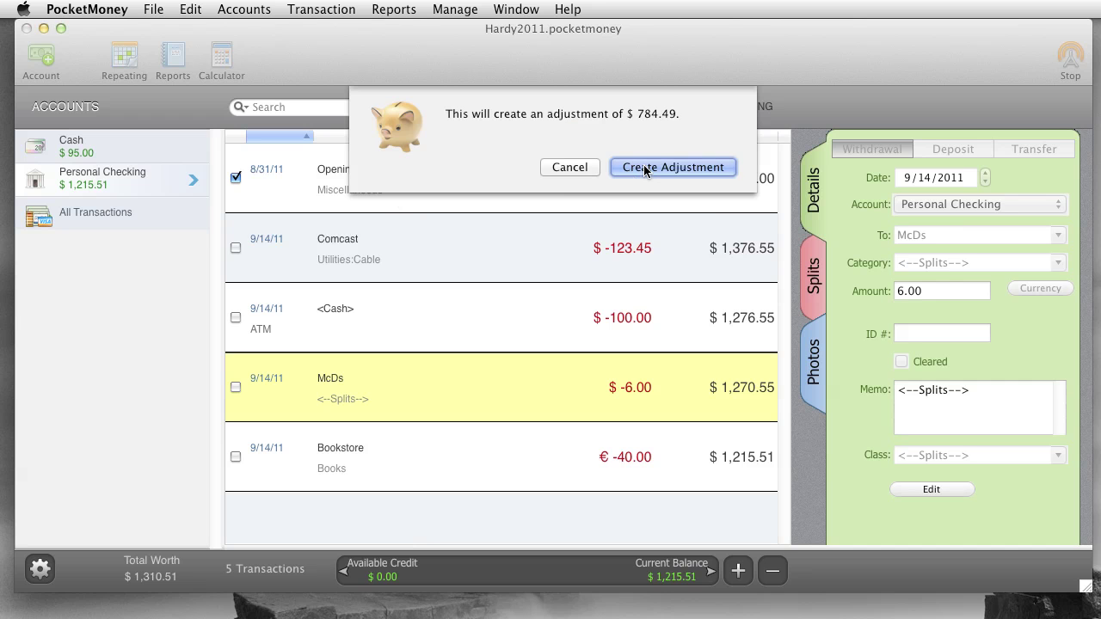
{"action": "left_click", "coordinate": [644, 166]}
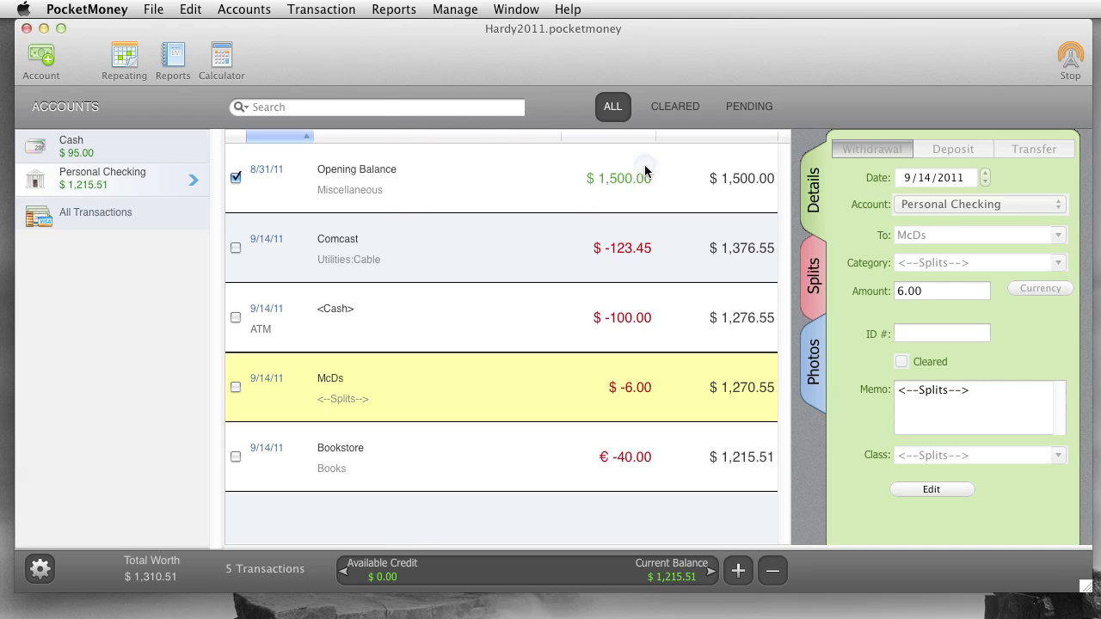
{"action": "scroll", "coordinate": [413, 386], "scroll_direction": "down", "scroll_amount": 2}
{"action": "scroll", "coordinate": [381, 443], "scroll_direction": "up", "scroll_amount": 2}
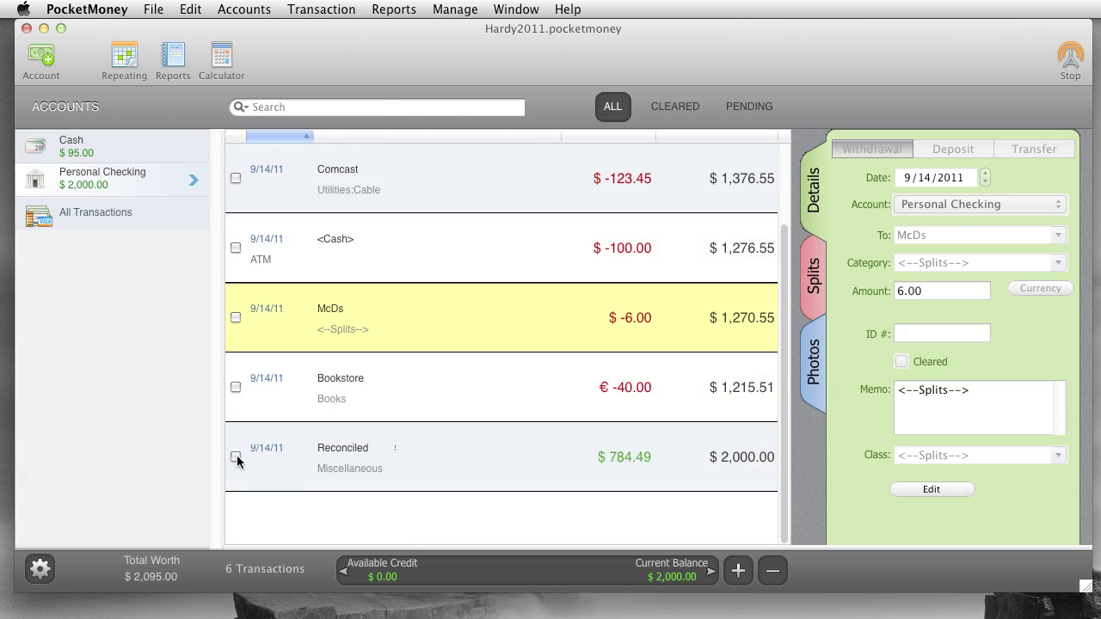
{"action": "left_click", "coordinate": [321, 9]}
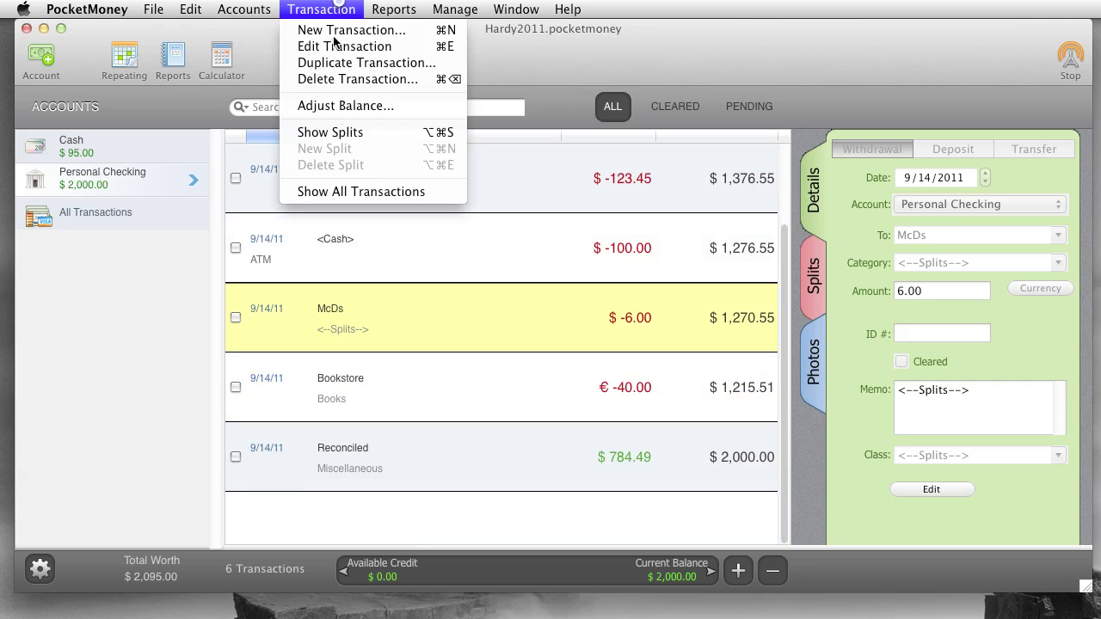
{"action": "left_click", "coordinate": [344, 105]}
{"action": "left_click", "coordinate": [574, 105]}
{"action": "left_click", "coordinate": [585, 135]}
{"action": "type", "text": "1500"}
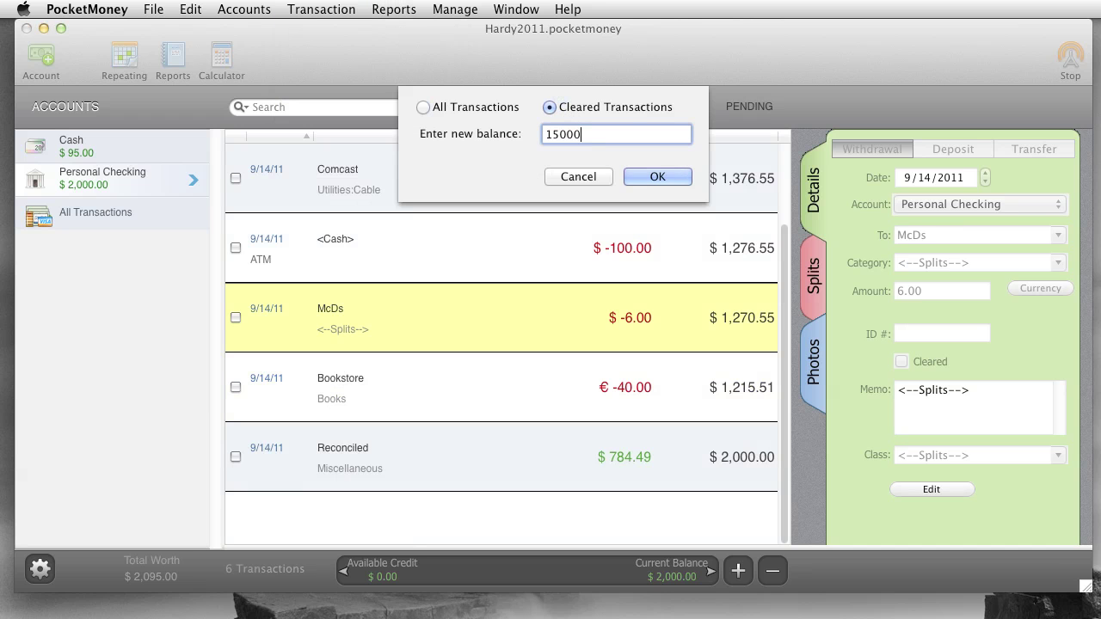
{"action": "key", "text": "Return"}
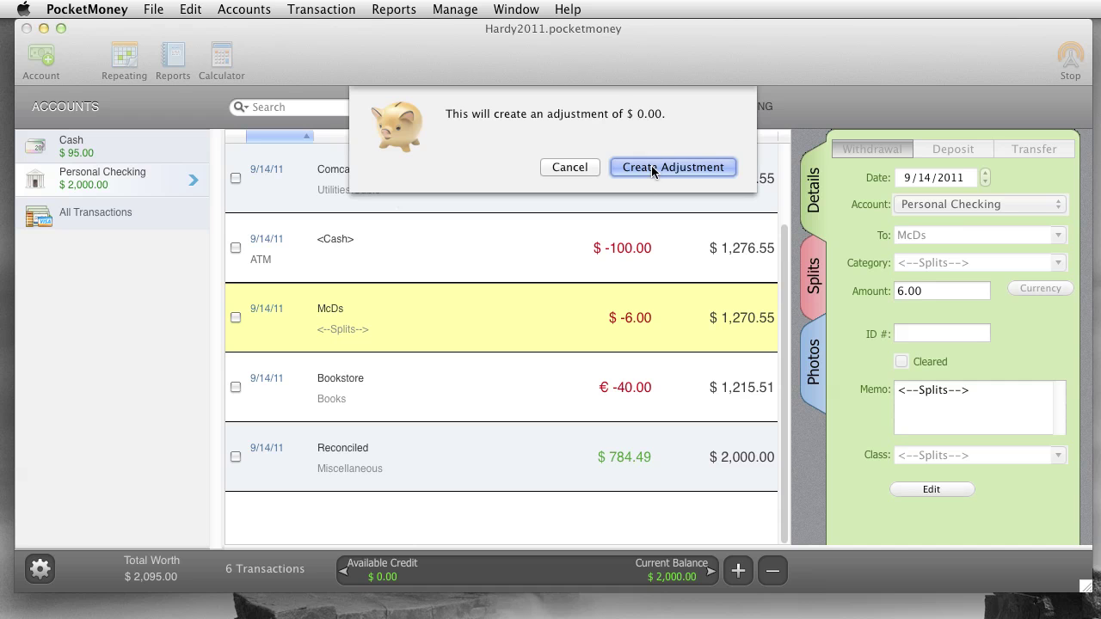
{"action": "left_click", "coordinate": [569, 167]}
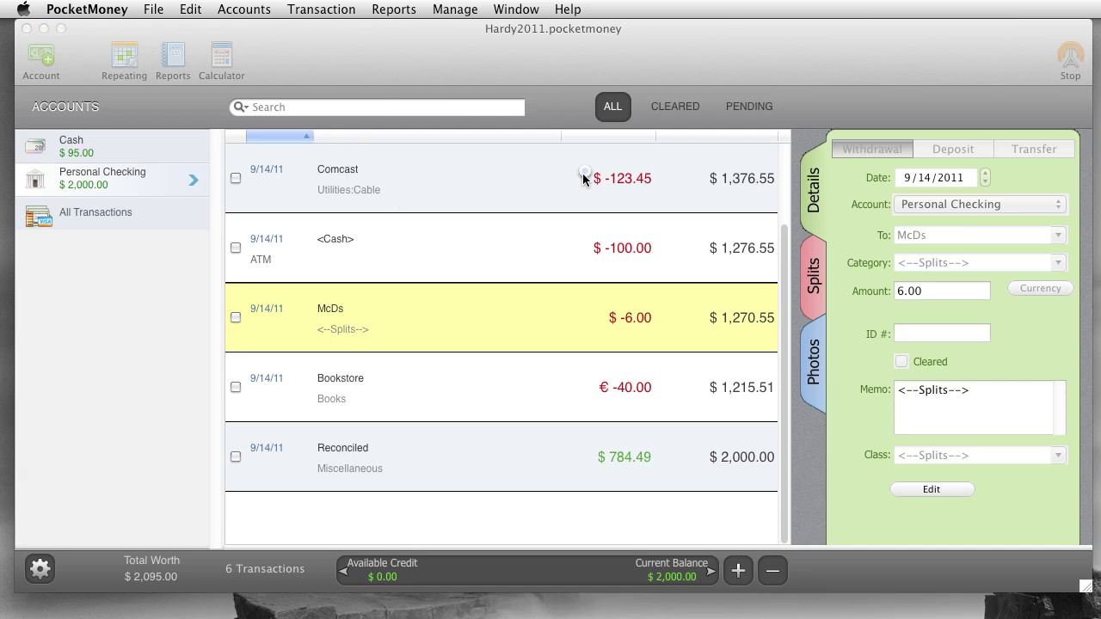
Step: Create a $300.00 balance adjustment based on the cleared transactions in Personal Checking
{"action": "scroll", "coordinate": [471, 282], "scroll_direction": "up", "scroll_amount": 2}
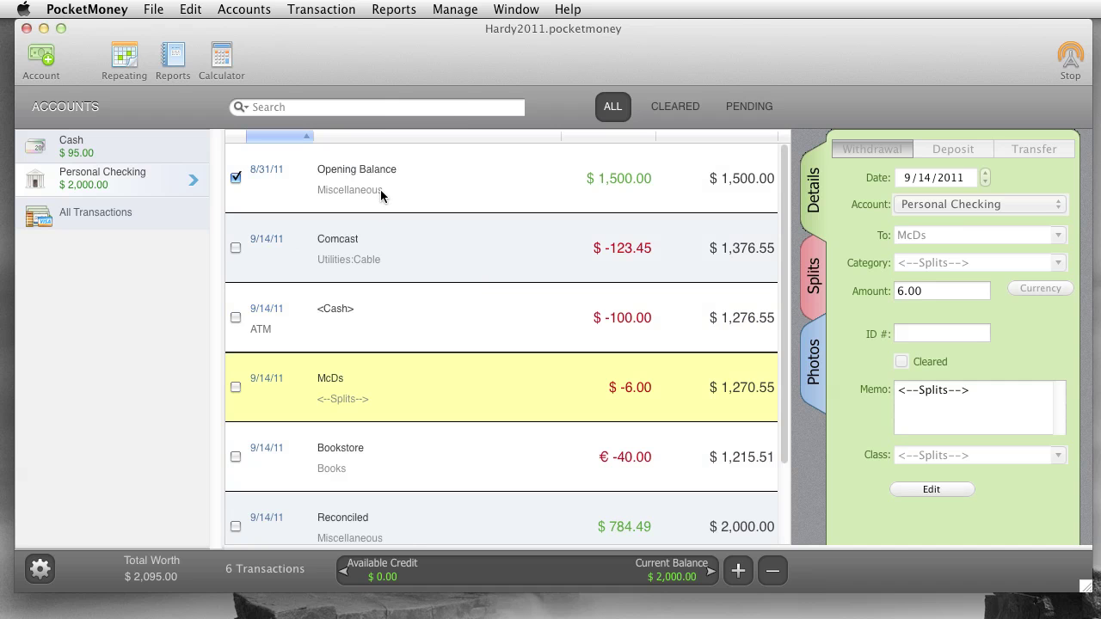
{"action": "left_click", "coordinate": [340, 9]}
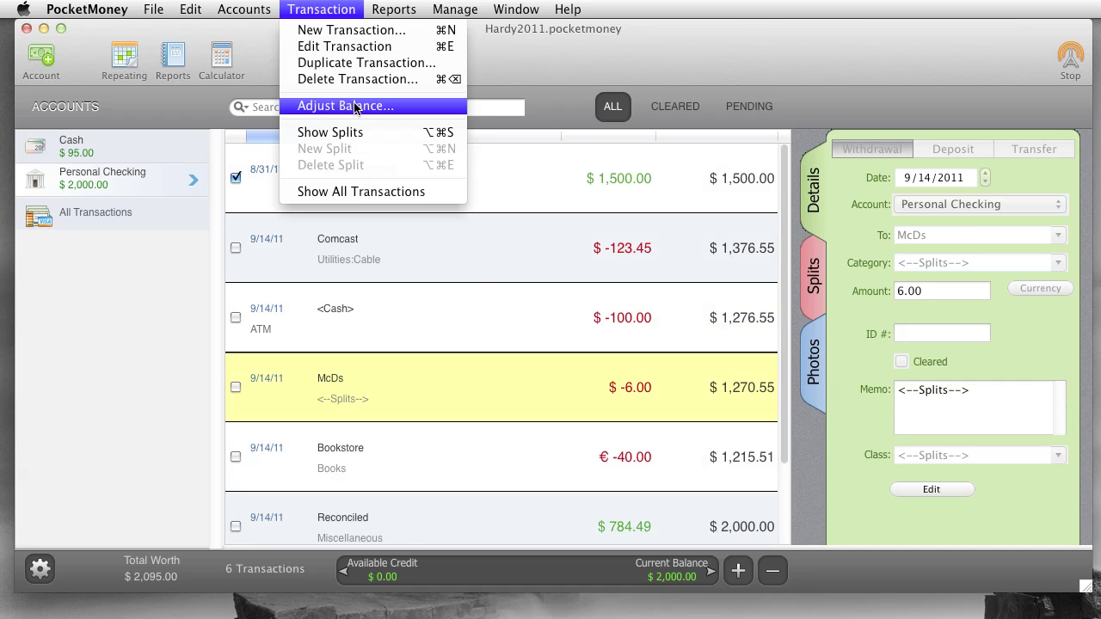
{"action": "left_click", "coordinate": [353, 105]}
{"action": "left_click", "coordinate": [549, 107]}
{"action": "type", "text": "1600"}
{"action": "left_click", "coordinate": [659, 177]}
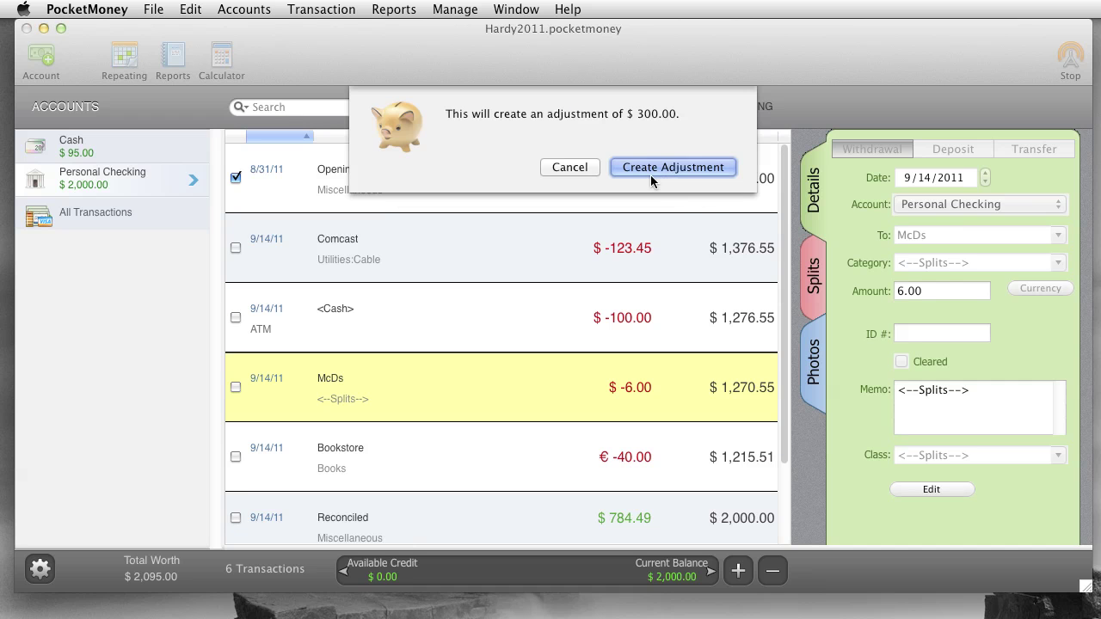
{"action": "left_click", "coordinate": [652, 170]}
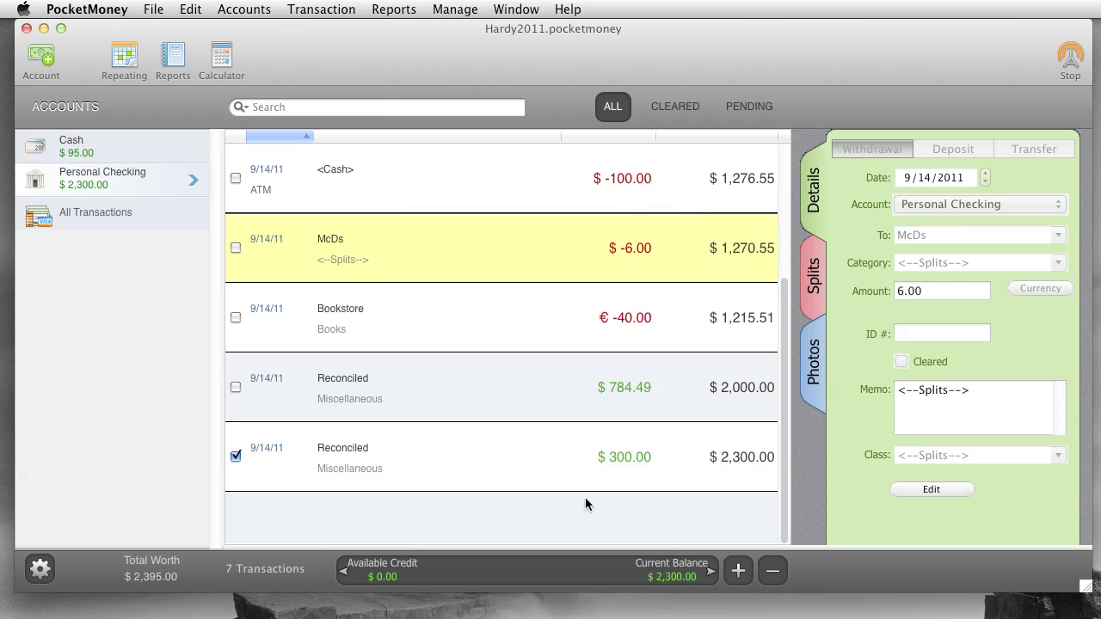
Step: Show the splits of the McDs transaction and view the available split commands
{"action": "scroll", "coordinate": [523, 448], "scroll_direction": "up", "scroll_amount": 4}
{"action": "left_click", "coordinate": [291, 9]}
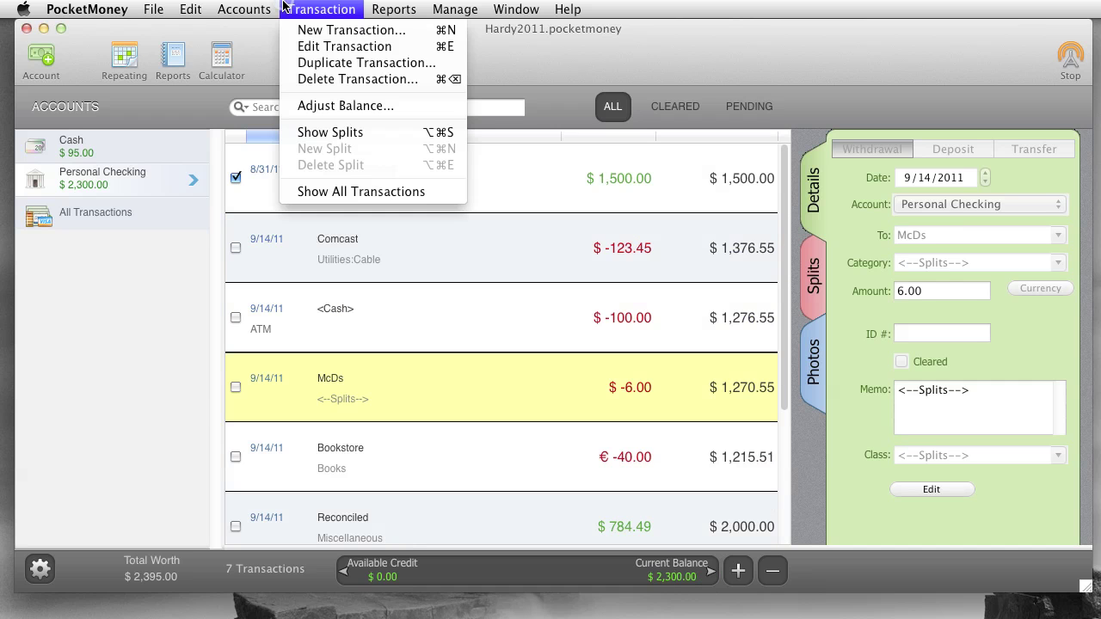
{"action": "left_click", "coordinate": [340, 133]}
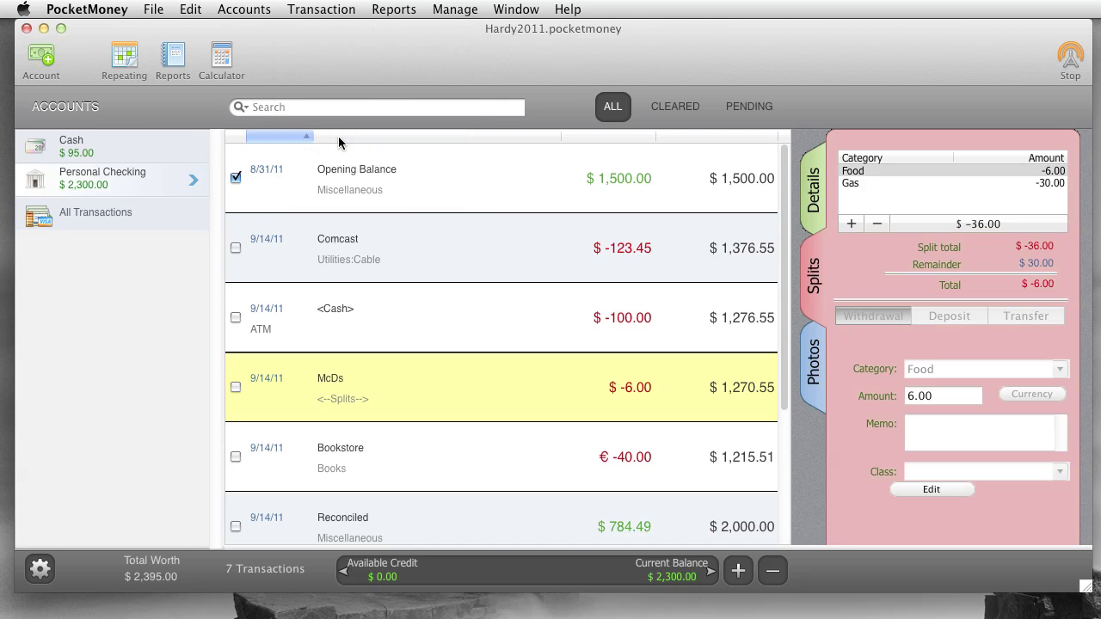
{"action": "left_click", "coordinate": [327, 8]}
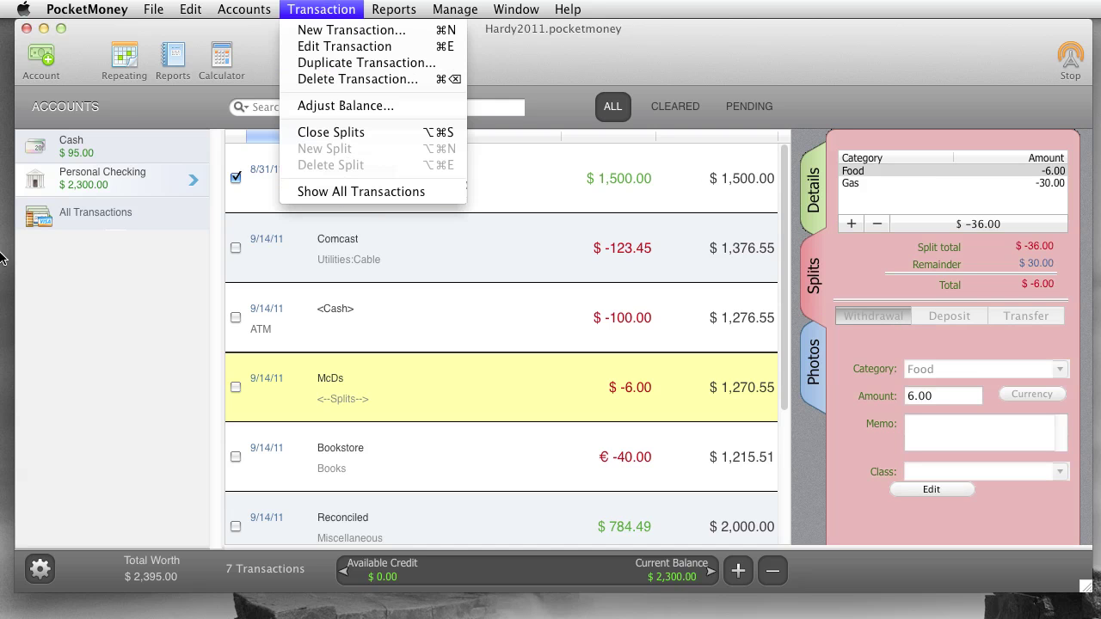
{"action": "left_click", "coordinate": [251, 285]}
Step: View the available report types with All Transactions and with the Personal Checking account selected
{"action": "left_click", "coordinate": [379, 8]}
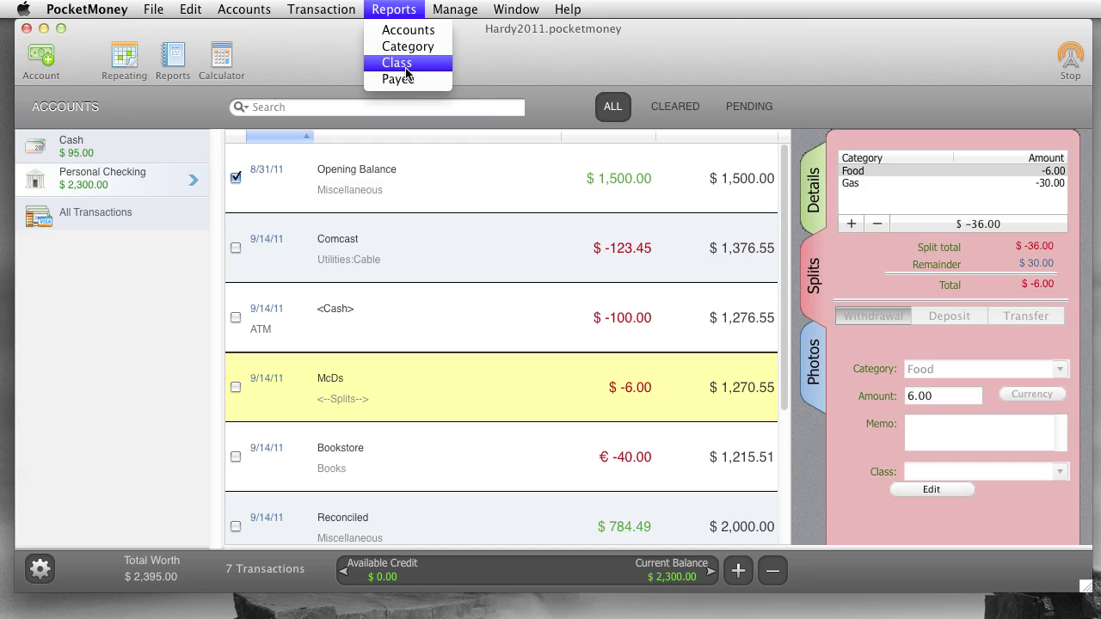
{"action": "left_click", "coordinate": [100, 220]}
{"action": "left_click", "coordinate": [93, 212]}
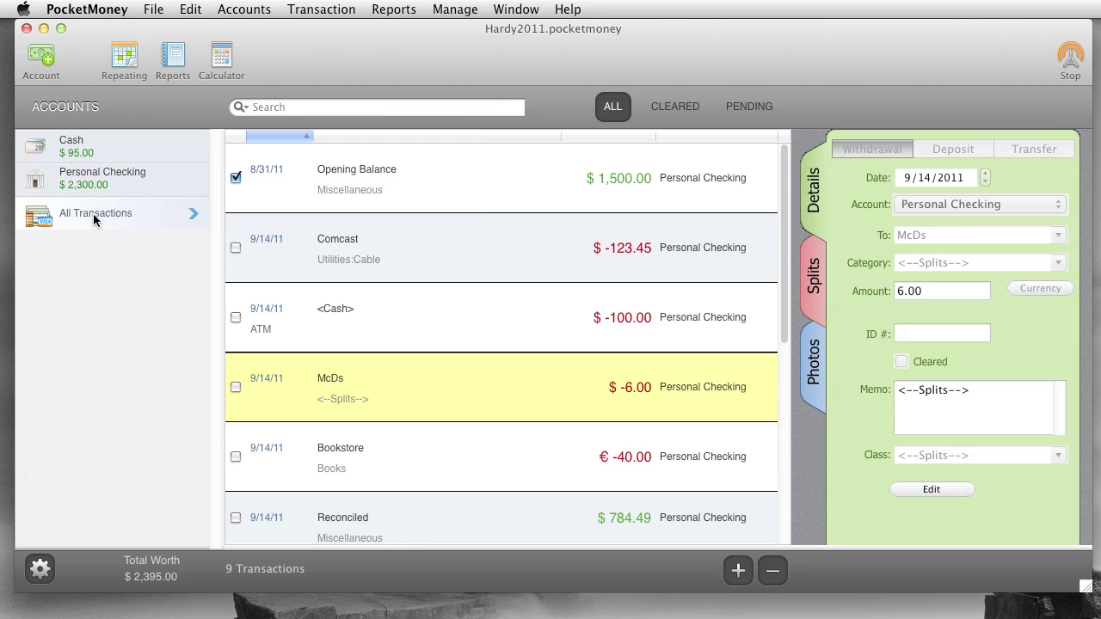
{"action": "left_click", "coordinate": [391, 9]}
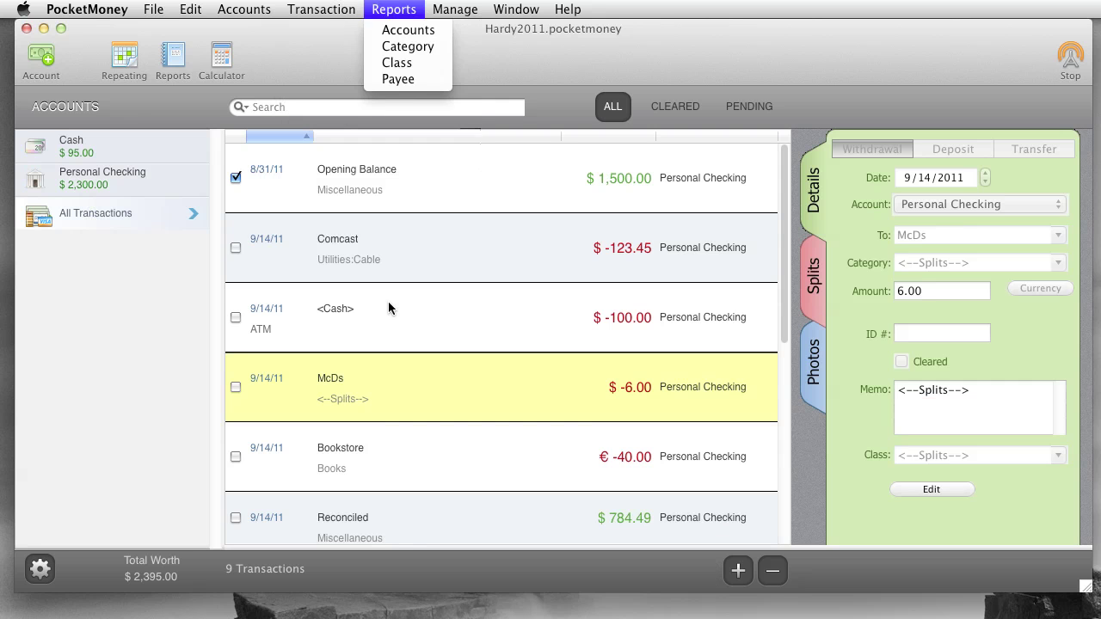
{"action": "left_click", "coordinate": [96, 186]}
{"action": "left_click", "coordinate": [91, 177]}
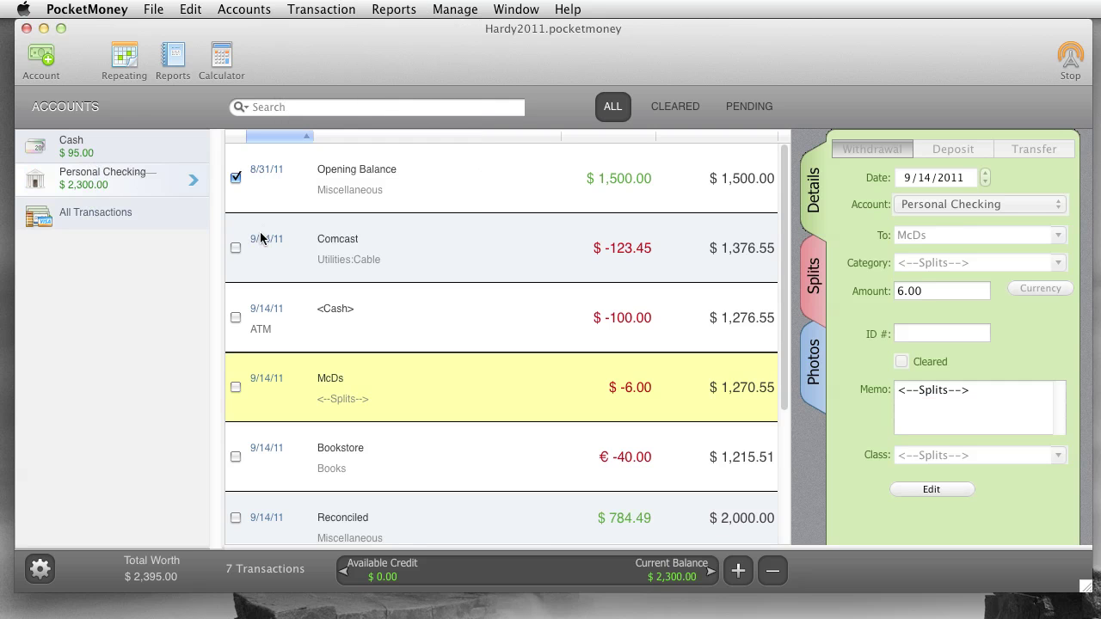
{"action": "left_click", "coordinate": [390, 8]}
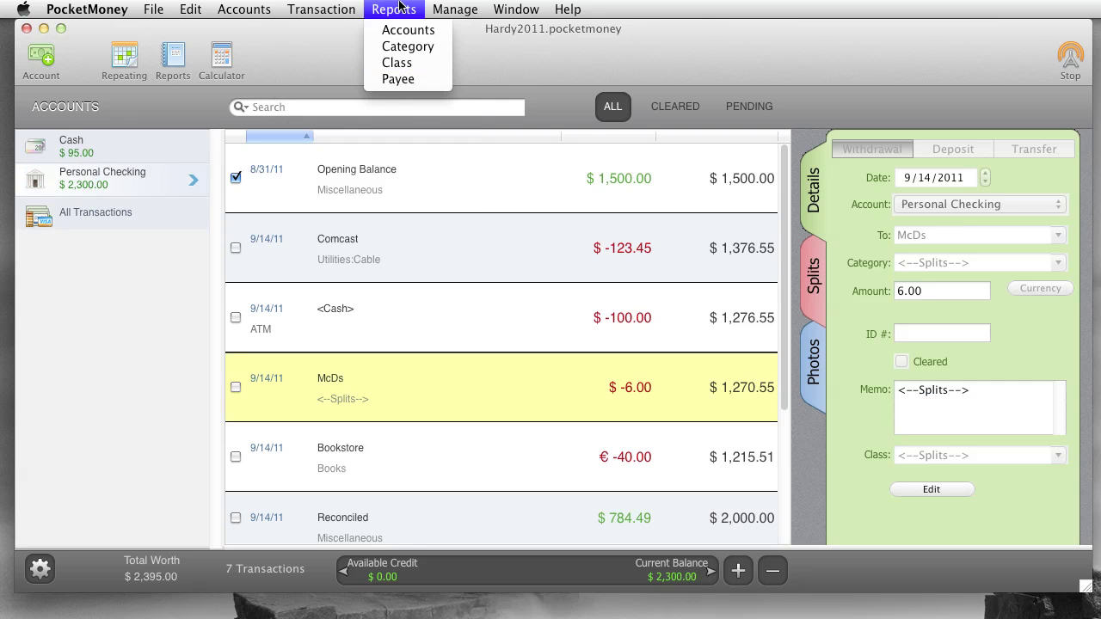
Step: Review the managed lists of categories, classes, IDs and payees
{"action": "mouse_move", "coordinate": [438, 6]}
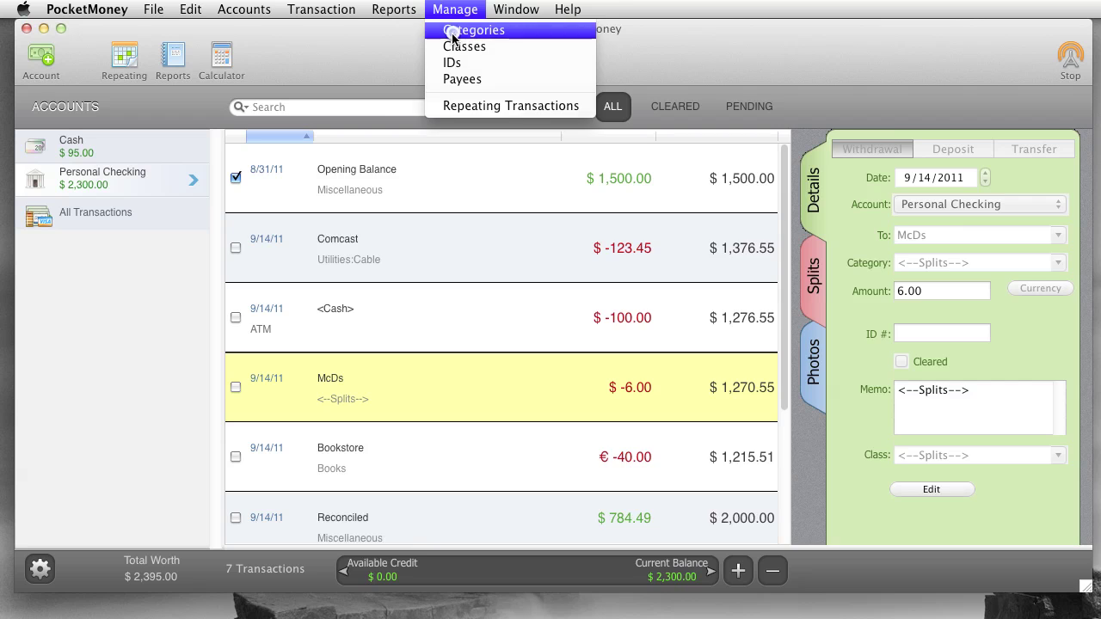
{"action": "left_click", "coordinate": [452, 31]}
{"action": "left_click", "coordinate": [451, 7]}
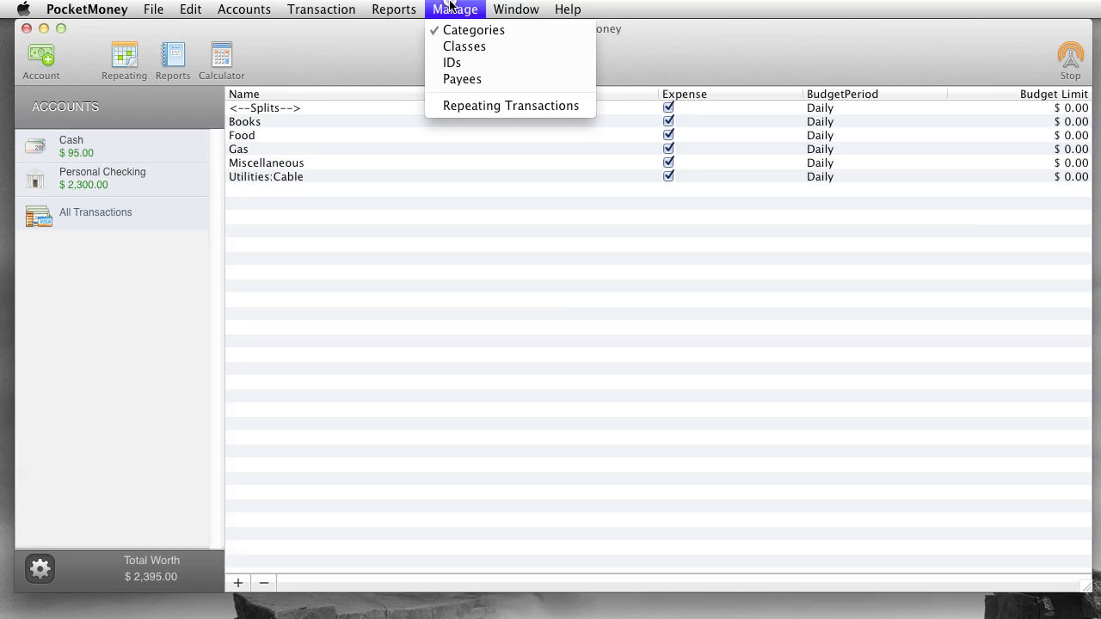
{"action": "left_click", "coordinate": [457, 49]}
{"action": "left_click", "coordinate": [454, 8]}
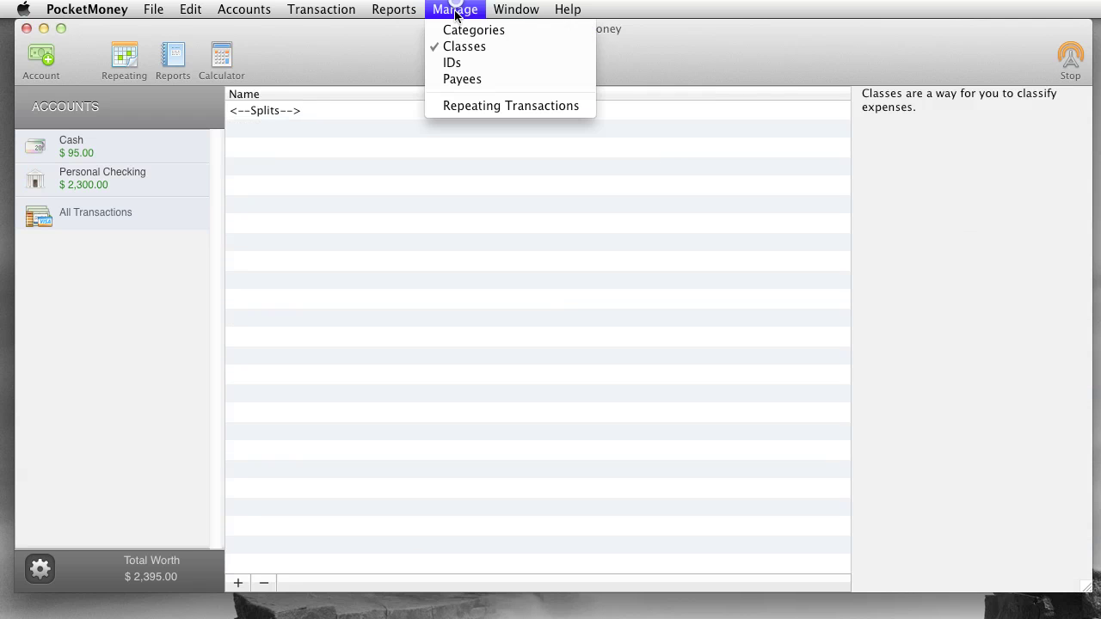
{"action": "left_click", "coordinate": [453, 64]}
{"action": "left_click", "coordinate": [459, 8]}
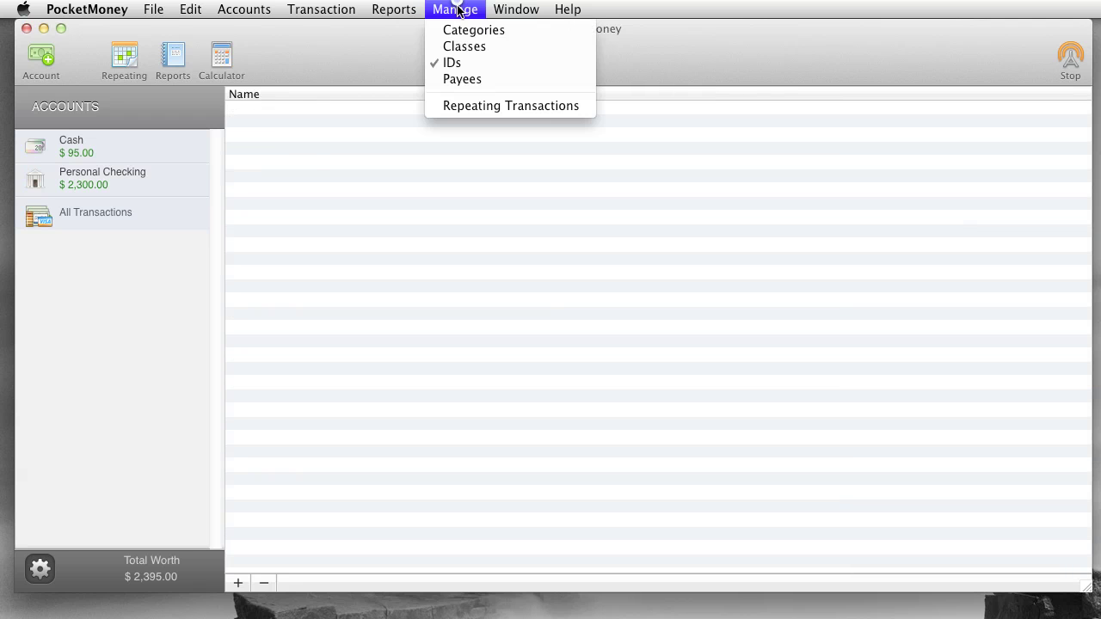
{"action": "left_click", "coordinate": [462, 83]}
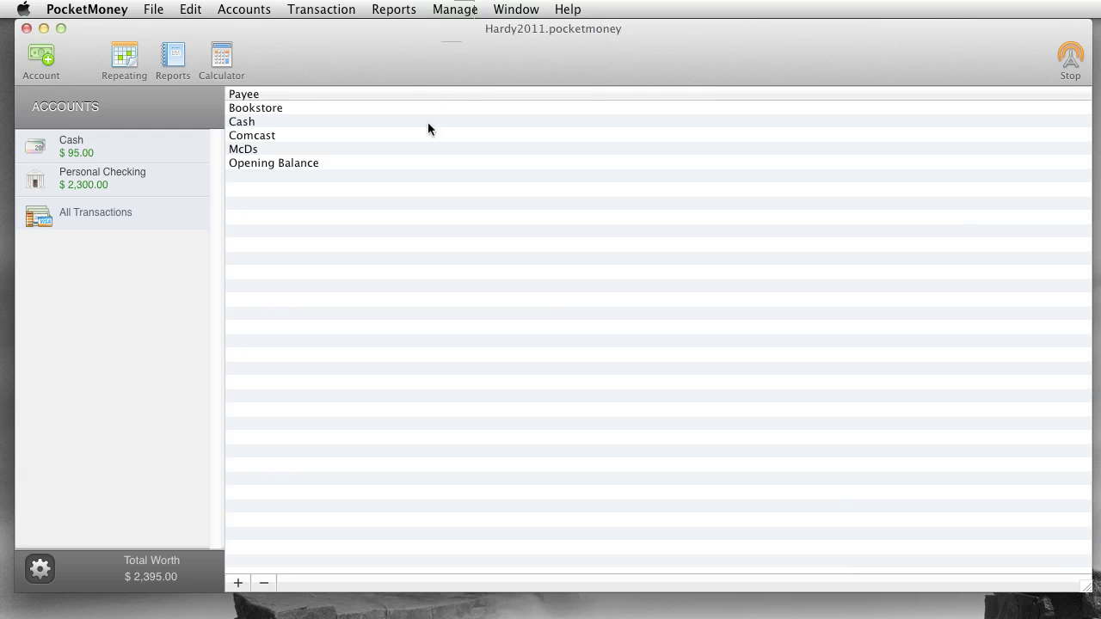
Step: Show the repeating transactions and view the available window commands
{"action": "left_click", "coordinate": [454, 9]}
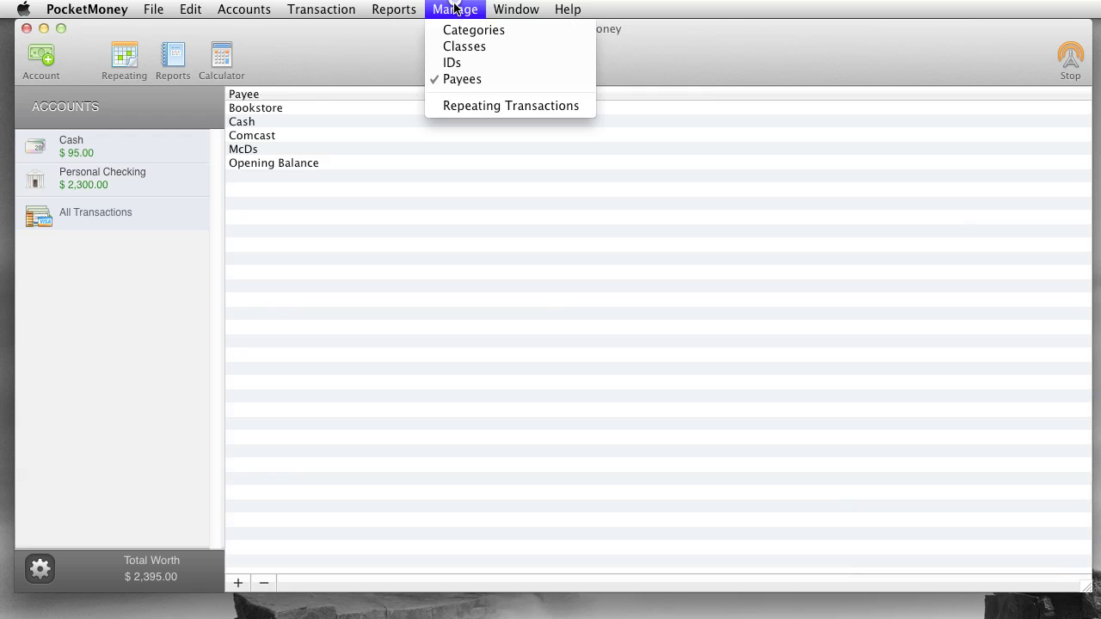
{"action": "left_click", "coordinate": [449, 106]}
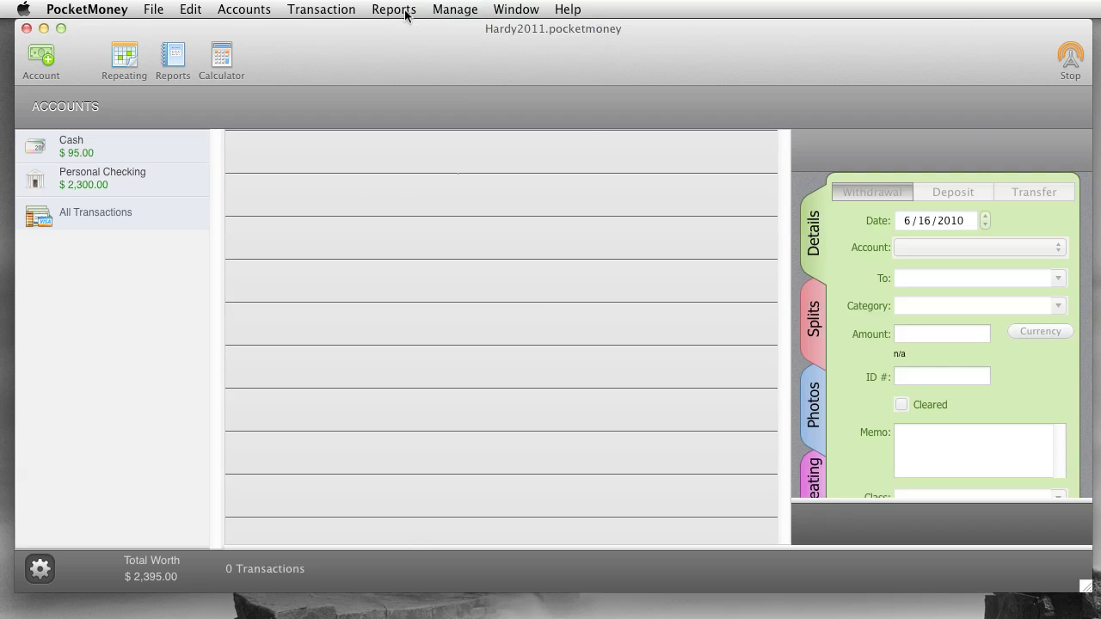
{"action": "left_click", "coordinate": [451, 8]}
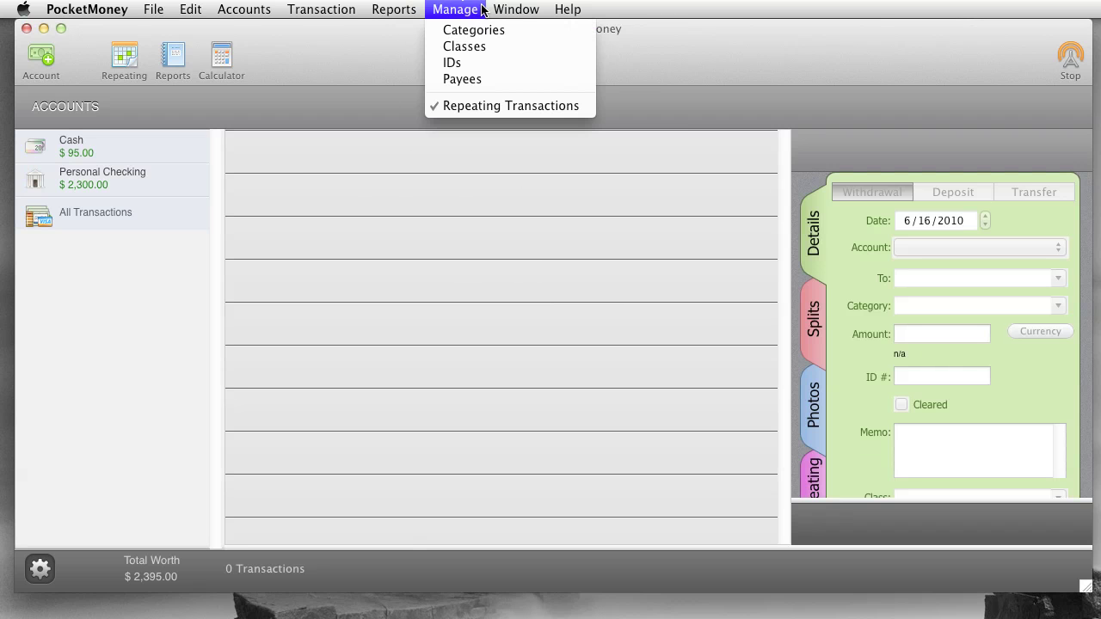
{"action": "mouse_move", "coordinate": [503, 9]}
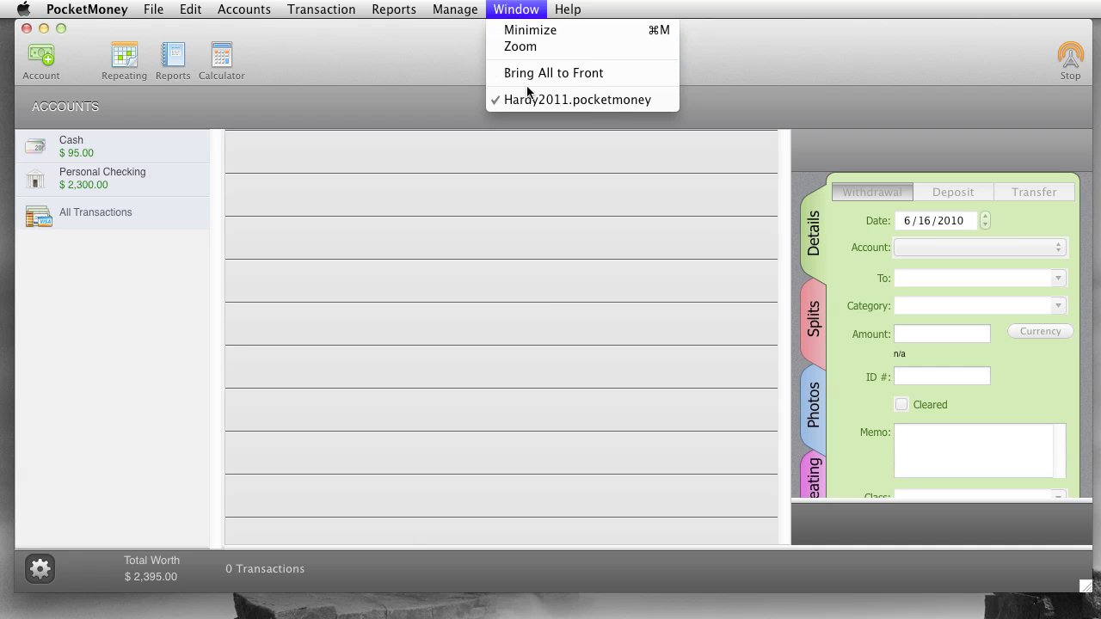
Step: Open PocketMoney Help and view the Main Features topics Account List, Balance Display and Account Info Screen
{"action": "mouse_move", "coordinate": [562, 9]}
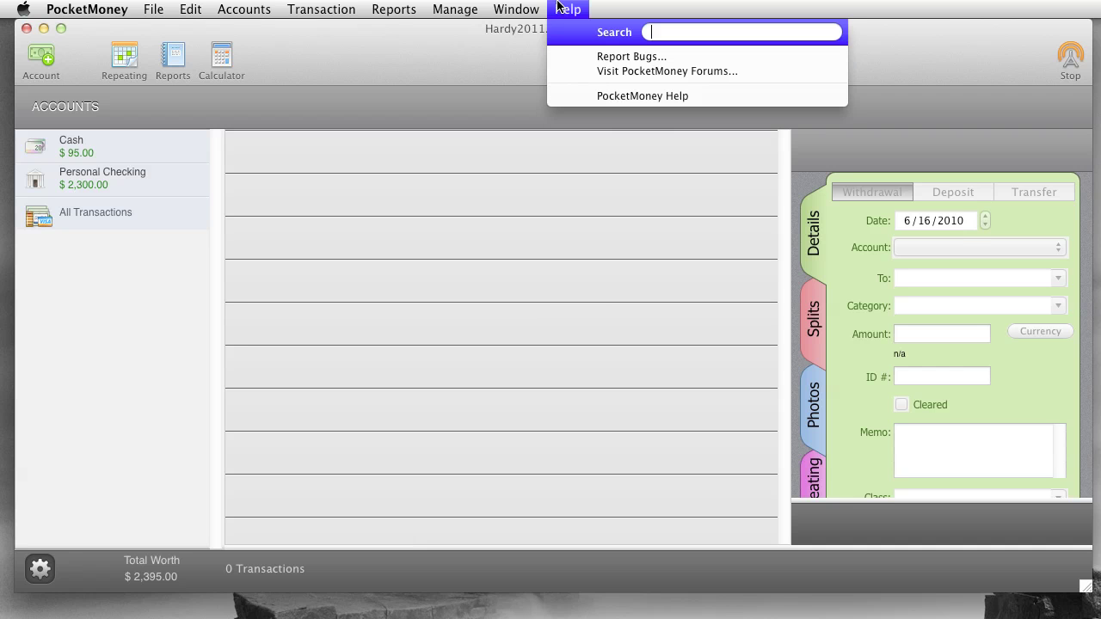
{"action": "left_click", "coordinate": [625, 96]}
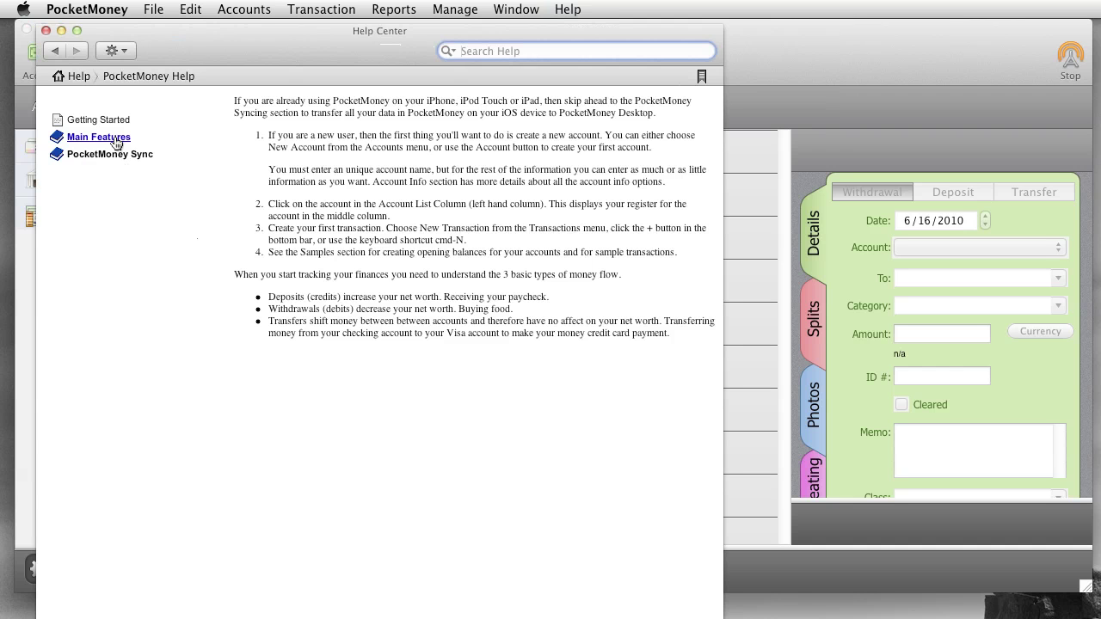
{"action": "left_click", "coordinate": [108, 137]}
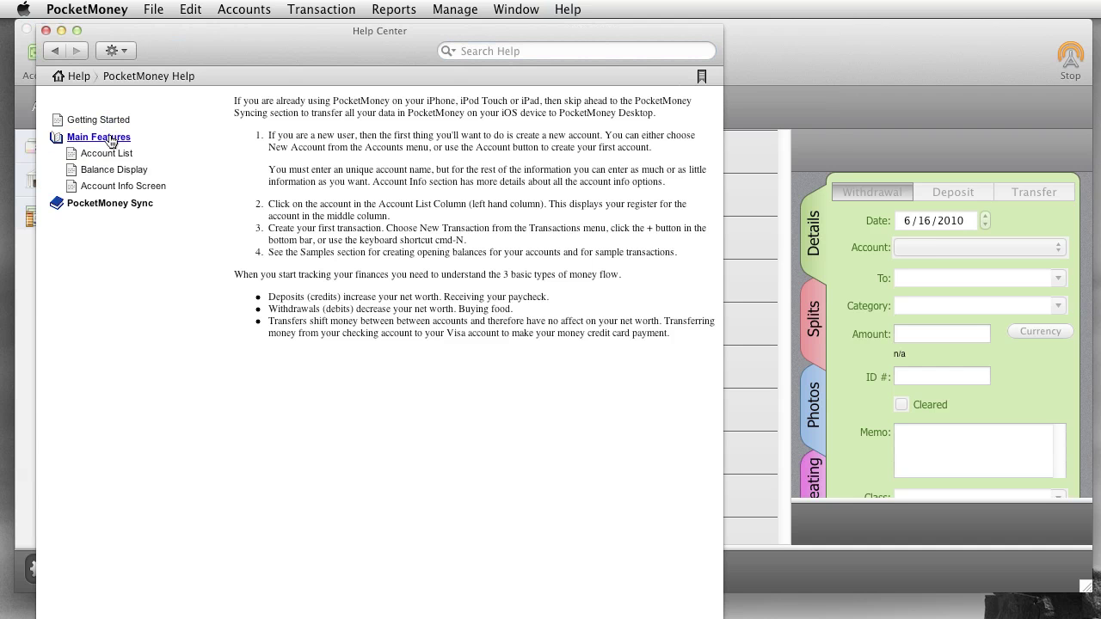
{"action": "left_click", "coordinate": [108, 154]}
{"action": "left_click", "coordinate": [104, 171]}
{"action": "left_click", "coordinate": [112, 186]}
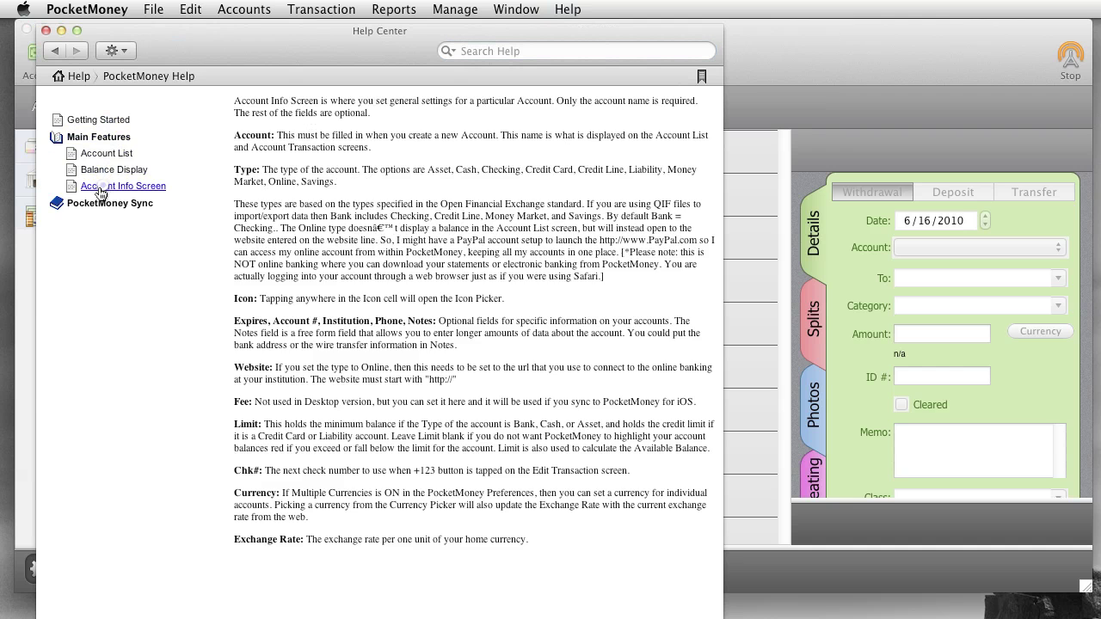
Step: View the help topic PocketMoney Sync to iOS Devices and close the Help Center
{"action": "left_click", "coordinate": [97, 204]}
{"action": "left_click", "coordinate": [110, 174]}
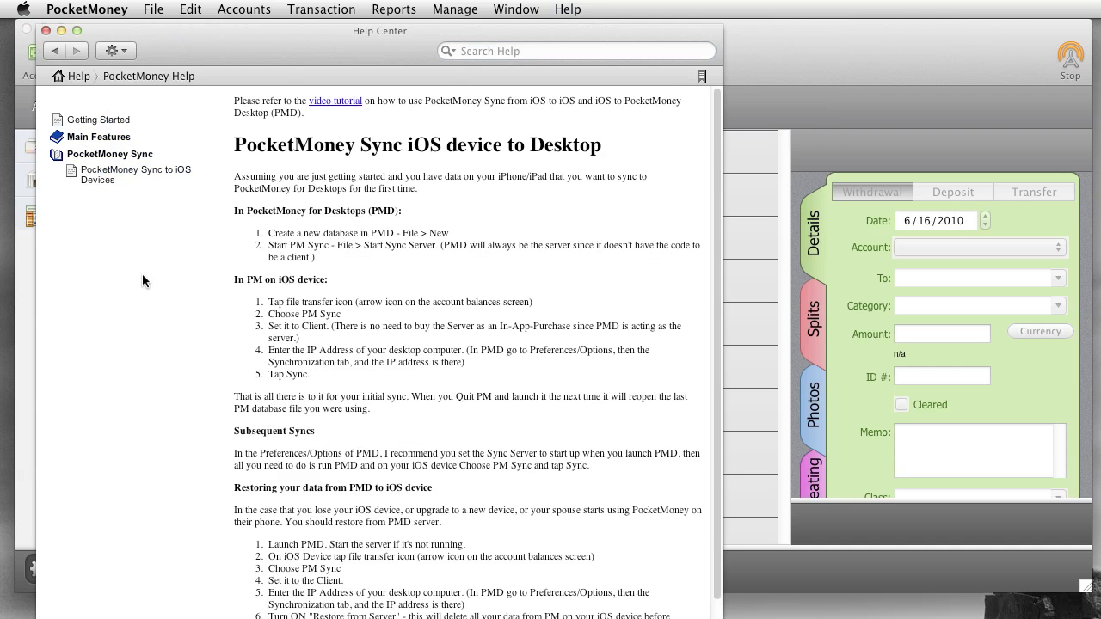
{"action": "key", "text": "super+w"}
{"action": "left_click", "coordinate": [563, 9]}
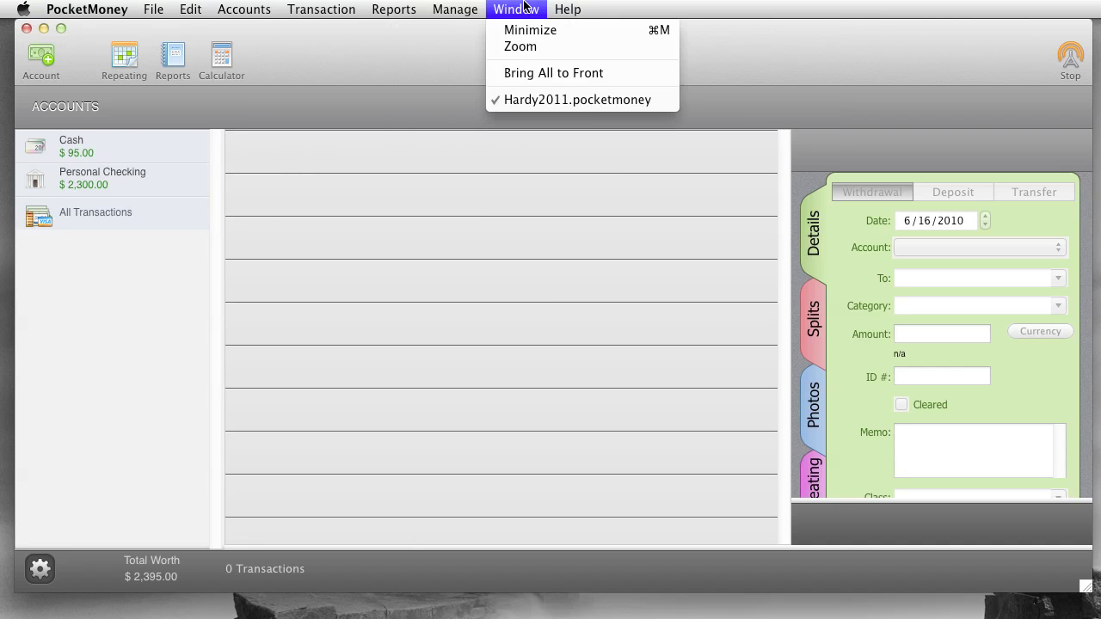